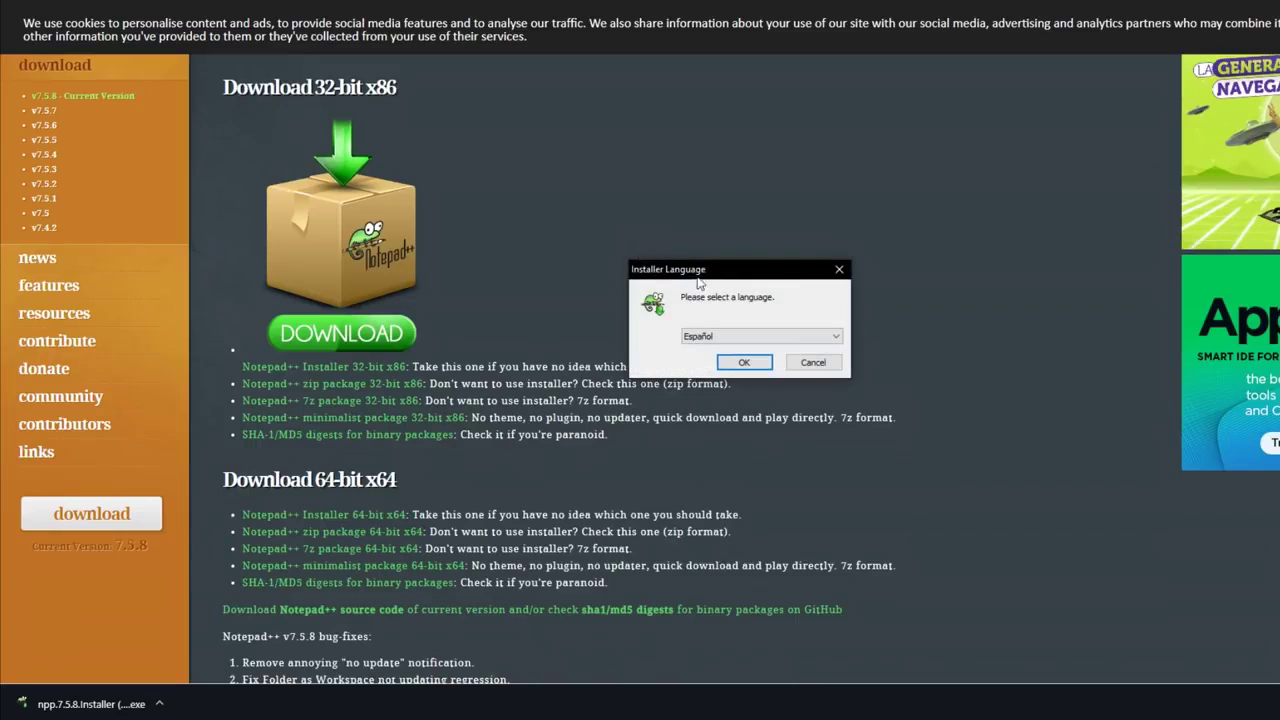
- Run the installer in Español, accepting the licence and the default install folder
{"action": "left_click", "coordinate": [750, 335]}
{"action": "left_click", "coordinate": [745, 340]}
{"action": "left_click", "coordinate": [746, 363]}
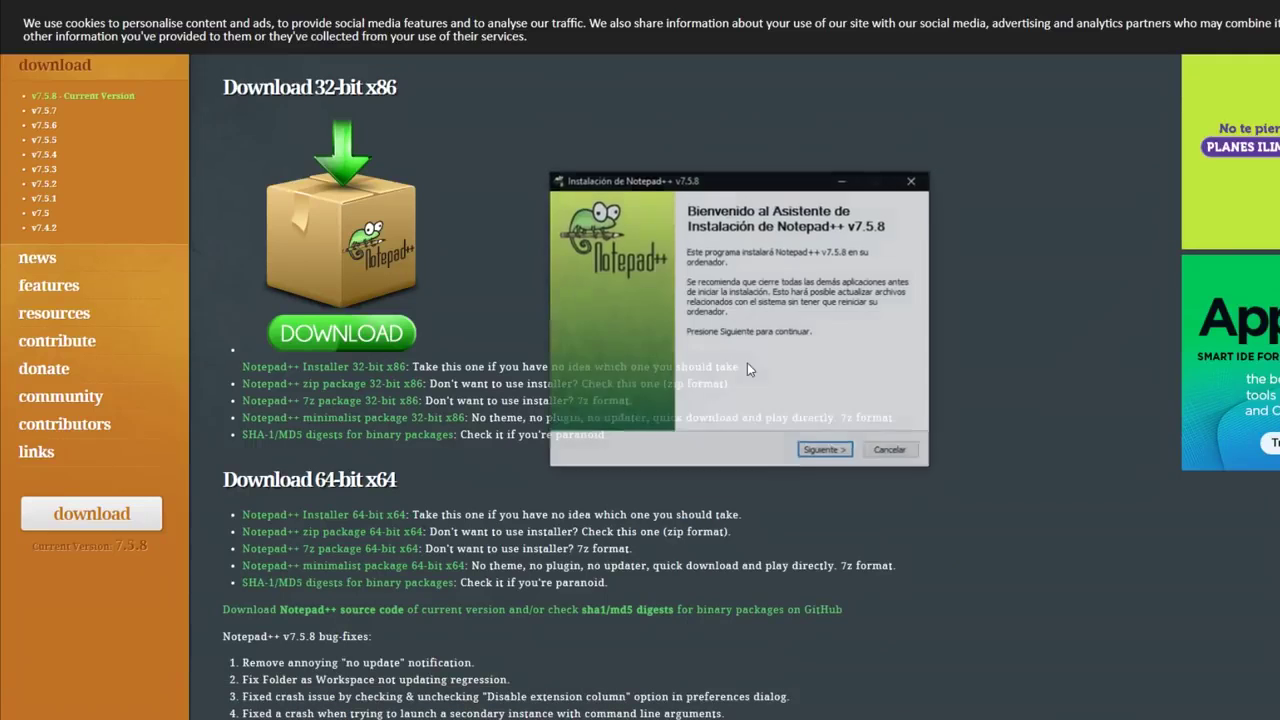
{"action": "left_click", "coordinate": [822, 451]}
{"action": "left_click", "coordinate": [822, 451]}
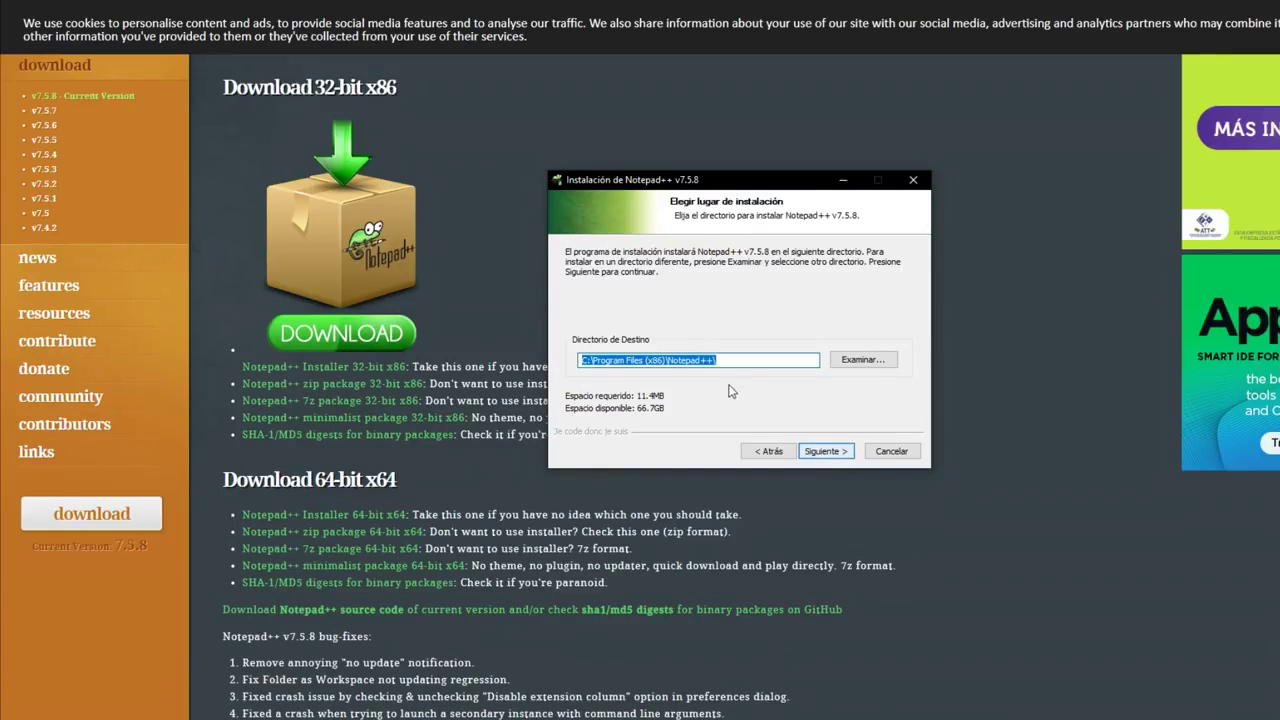
{"action": "left_click", "coordinate": [836, 453]}
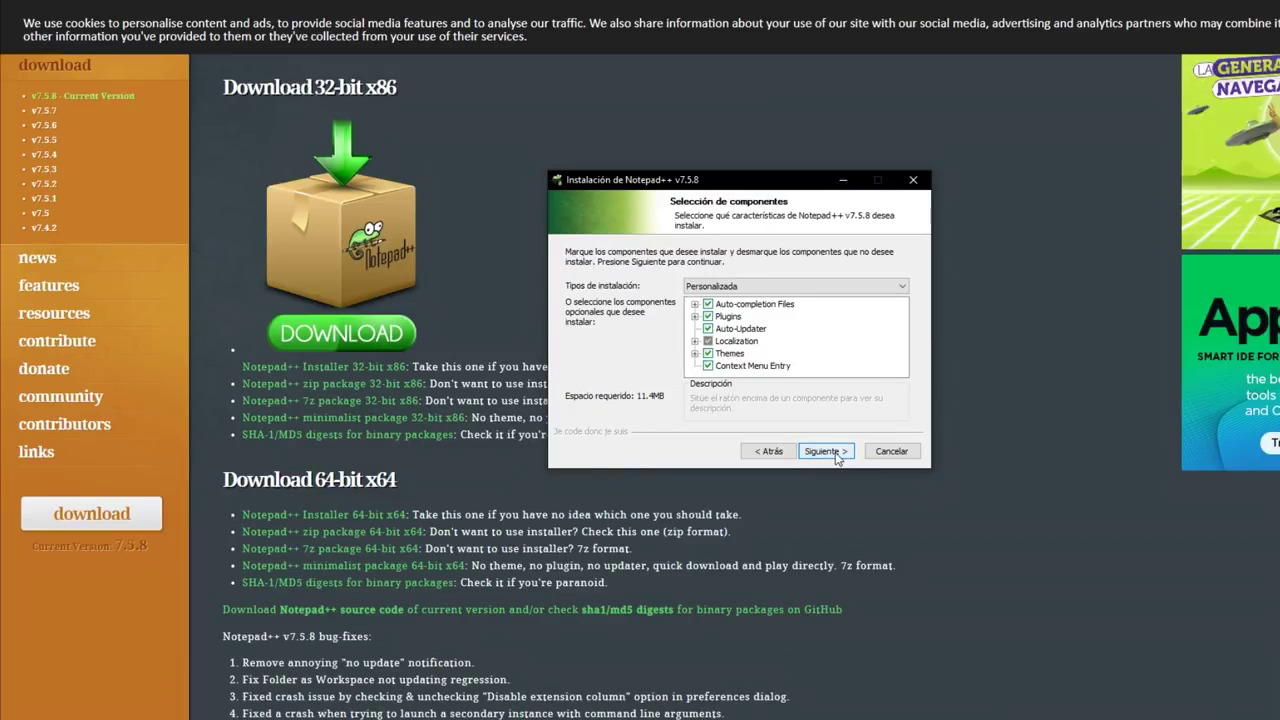
- Add the Spanish_ar localization and a desktop shortcut, then install
{"action": "left_click", "coordinate": [694, 341]}
{"action": "scroll", "coordinate": [769, 352], "scroll_direction": "down", "scroll_amount": 5}
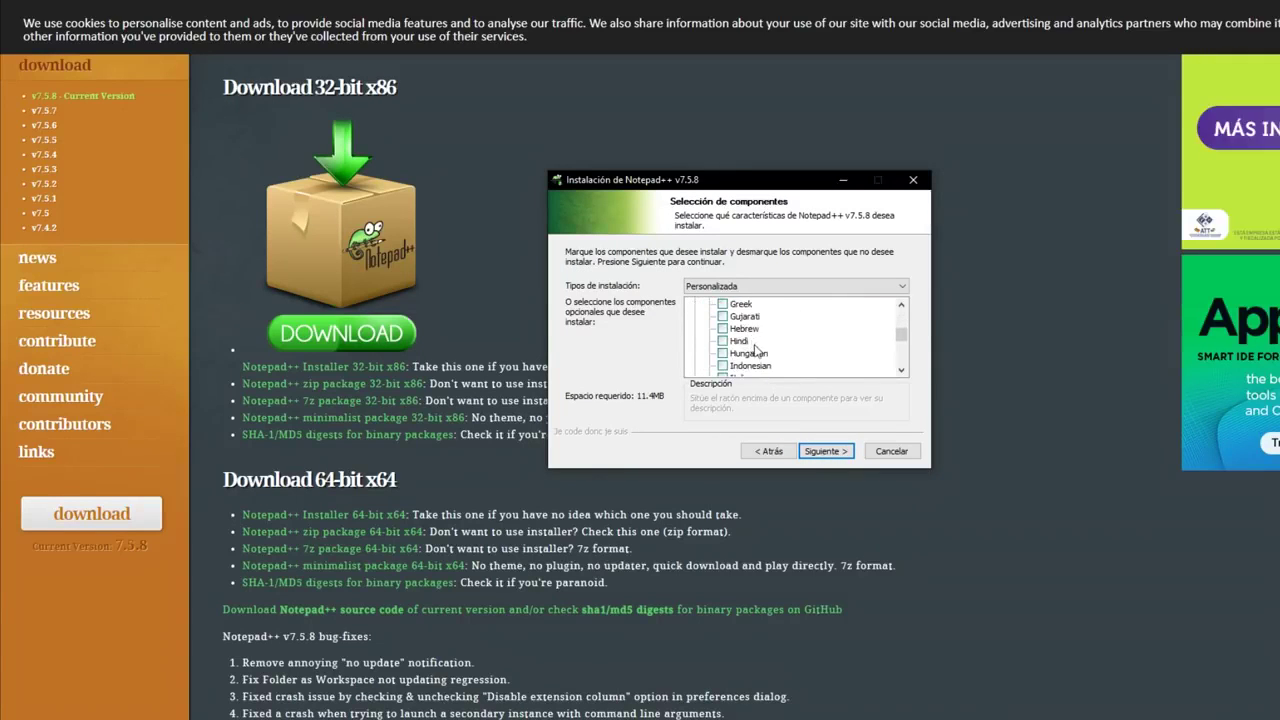
{"action": "scroll", "coordinate": [769, 352], "scroll_direction": "down", "scroll_amount": 15}
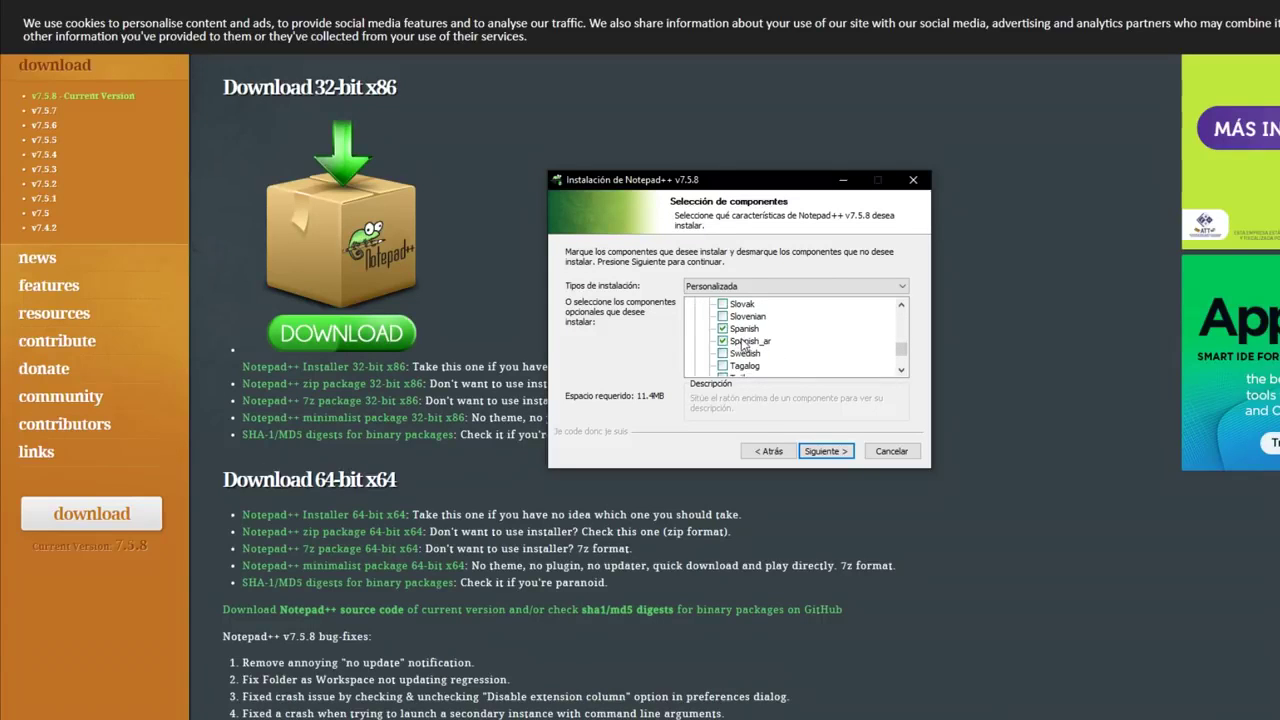
{"action": "left_click", "coordinate": [754, 345]}
{"action": "left_click", "coordinate": [826, 452]}
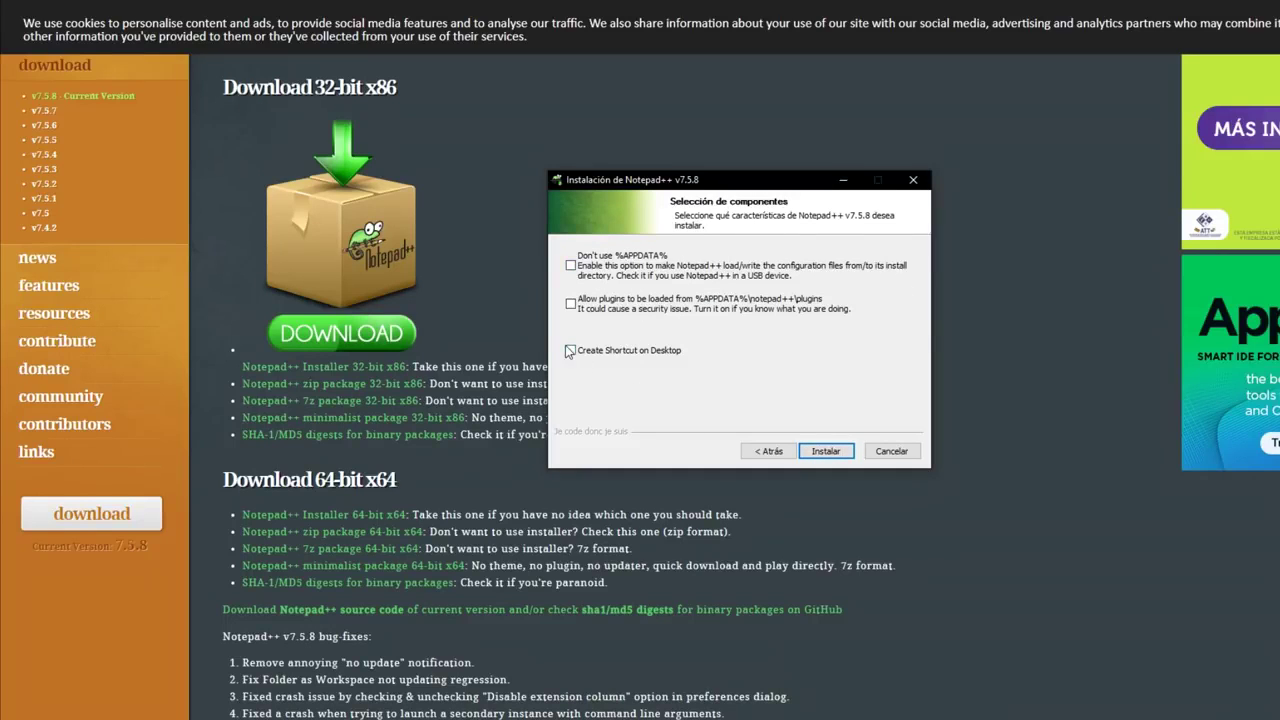
{"action": "left_click", "coordinate": [571, 351]}
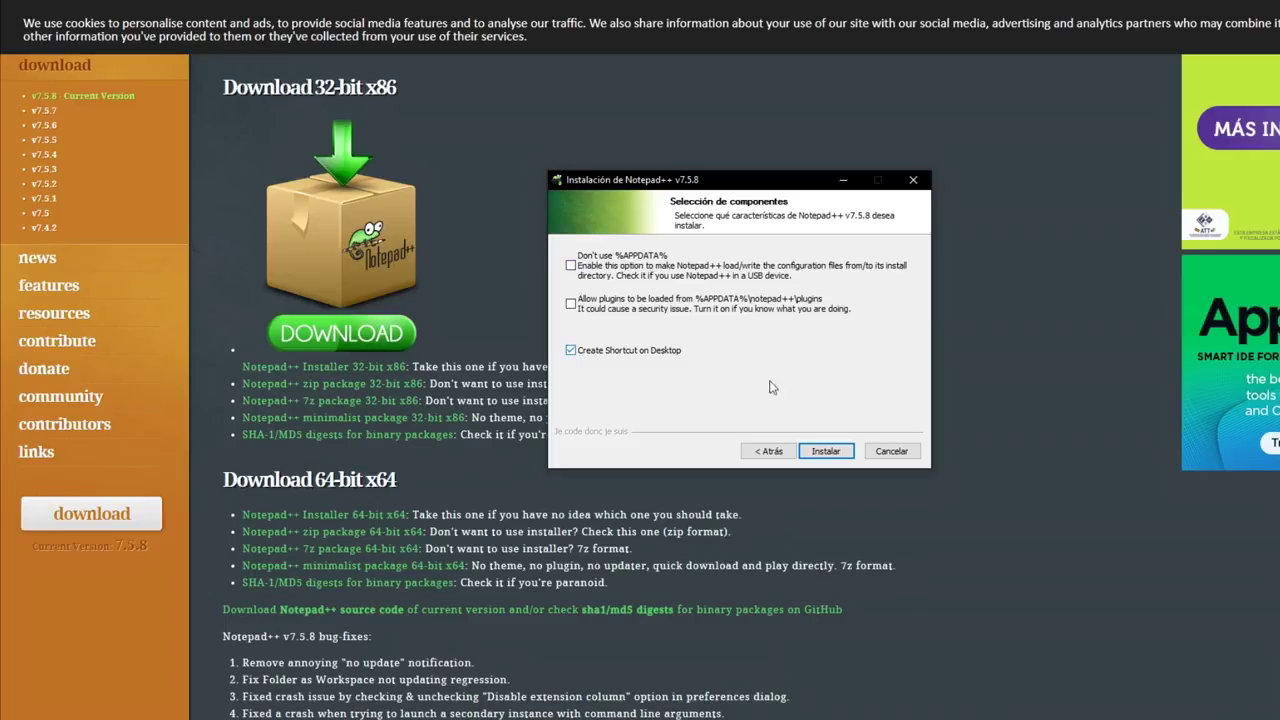
{"action": "left_click", "coordinate": [826, 451]}
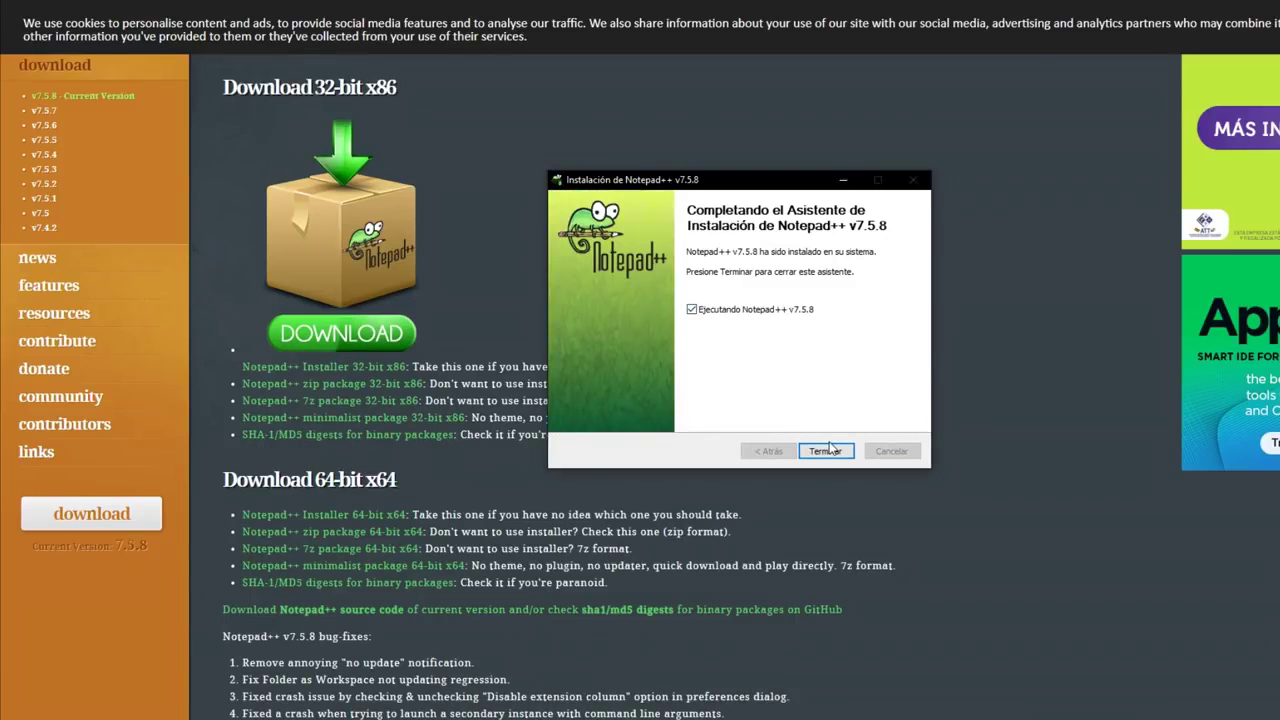
- Finish setup, then close the change.log and the launched Notepad++
{"action": "left_click", "coordinate": [833, 455]}
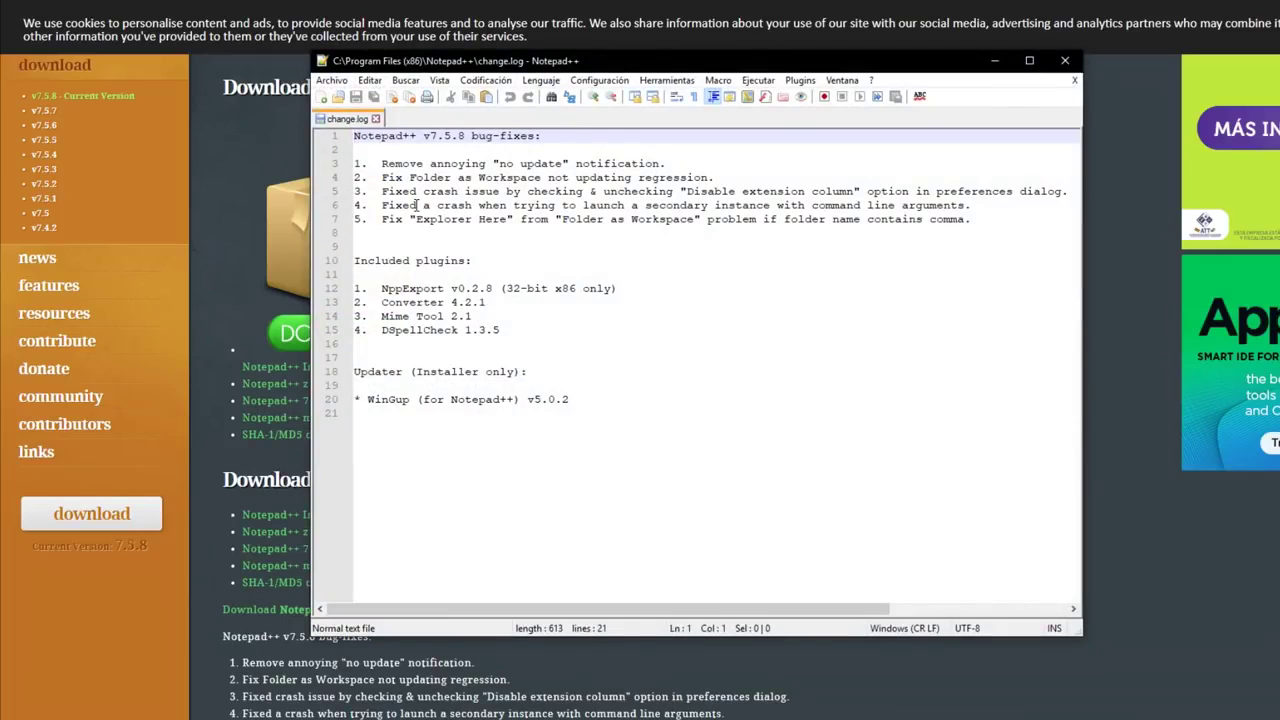
{"action": "left_click", "coordinate": [376, 119]}
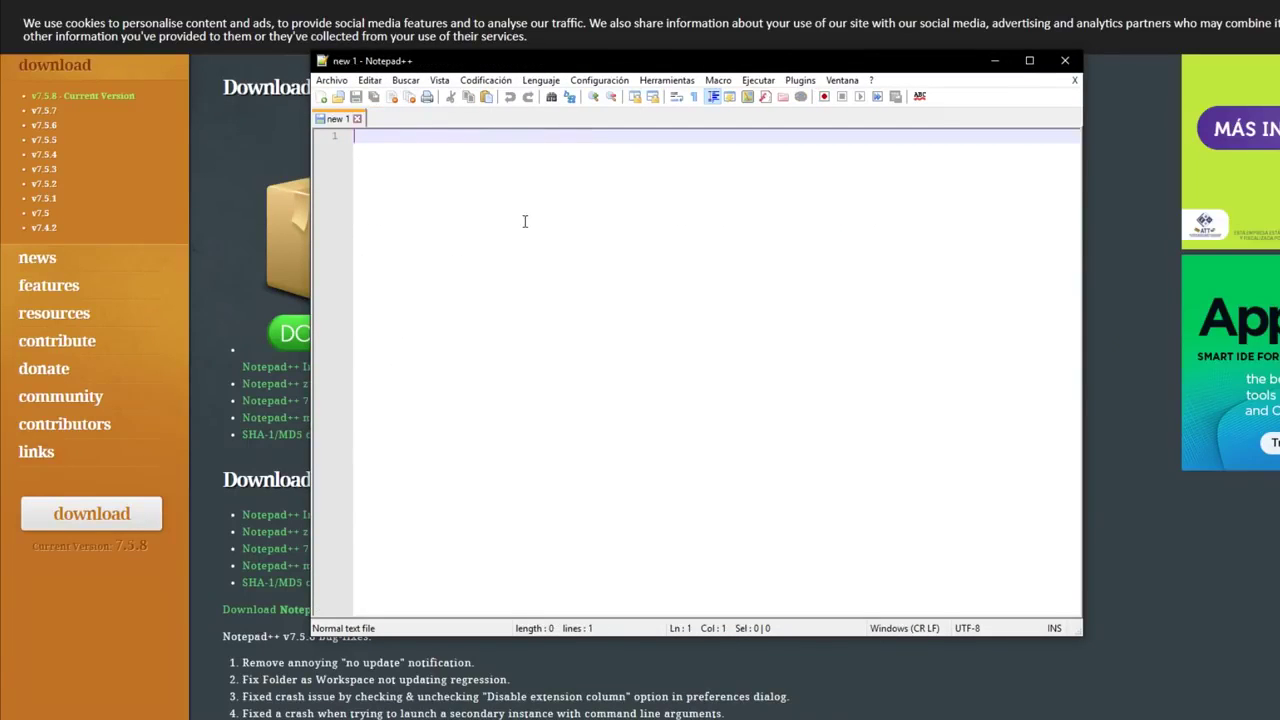
{"action": "left_click", "coordinate": [1063, 60]}
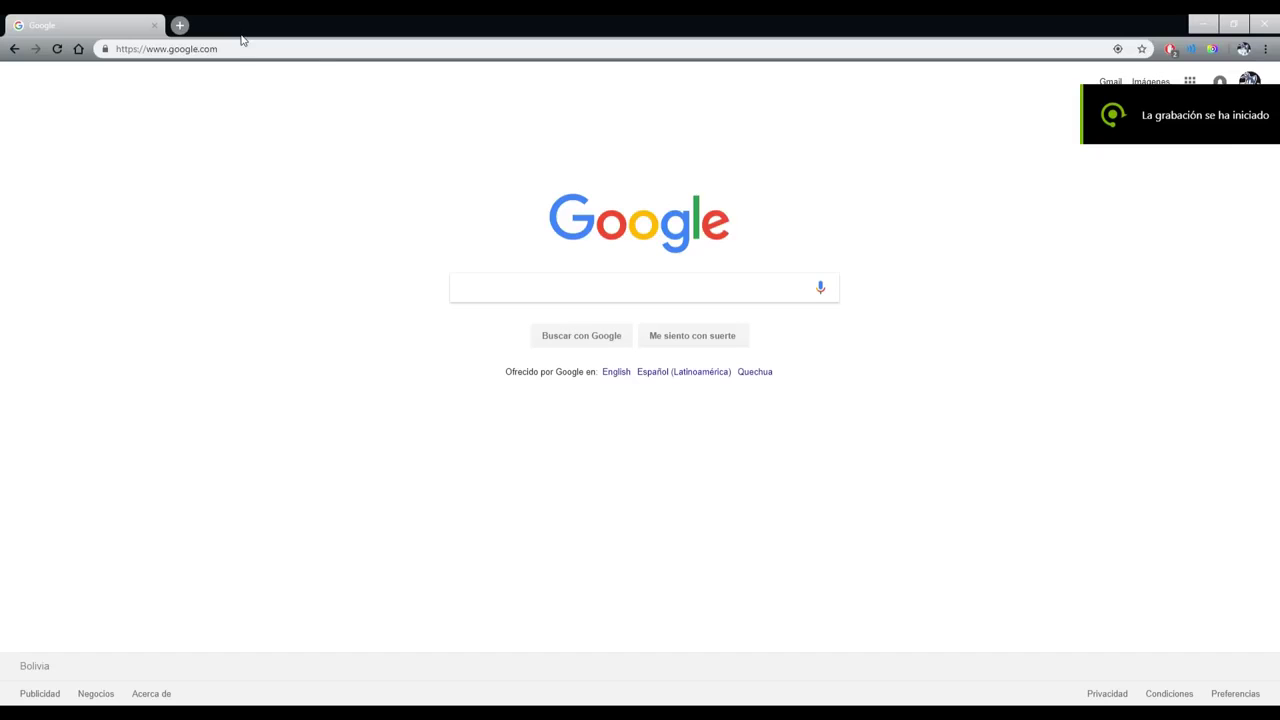
- Load the pasted Drive link and download SONIC FORCES AVATAR - SMF GMOD.rar despite the virus-scan warning
{"action": "key", "text": "ctrl+l"}
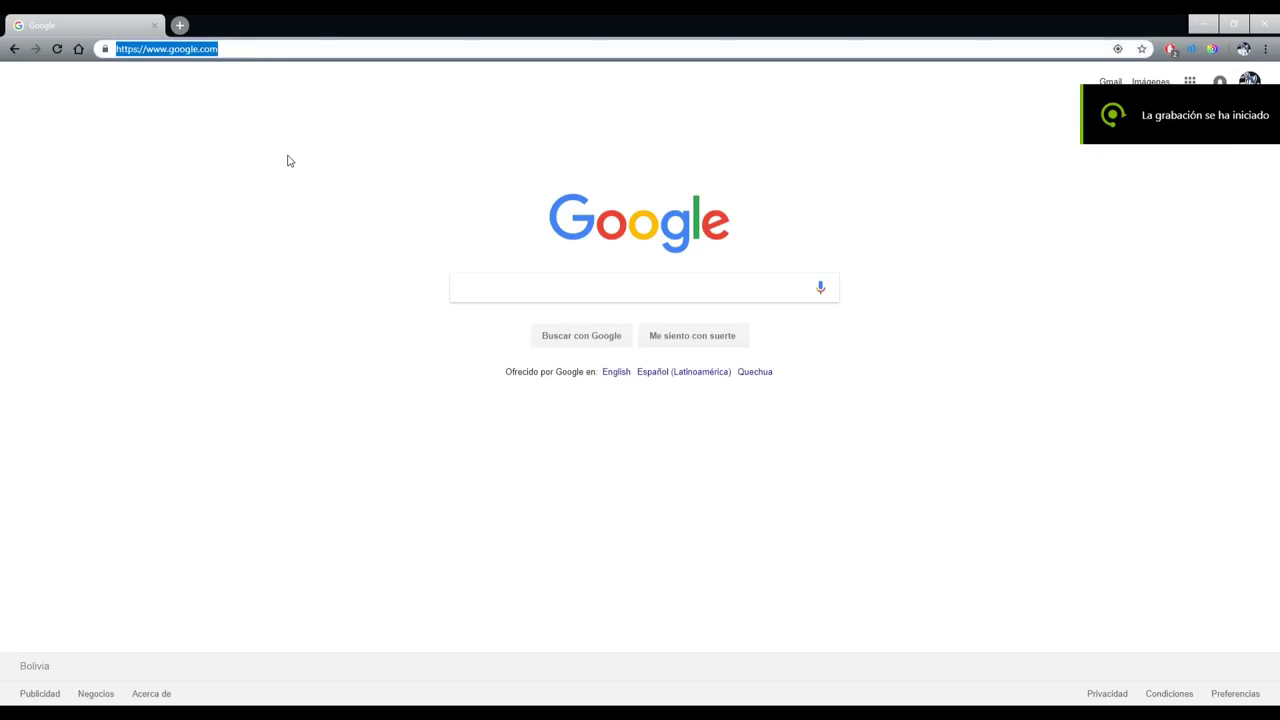
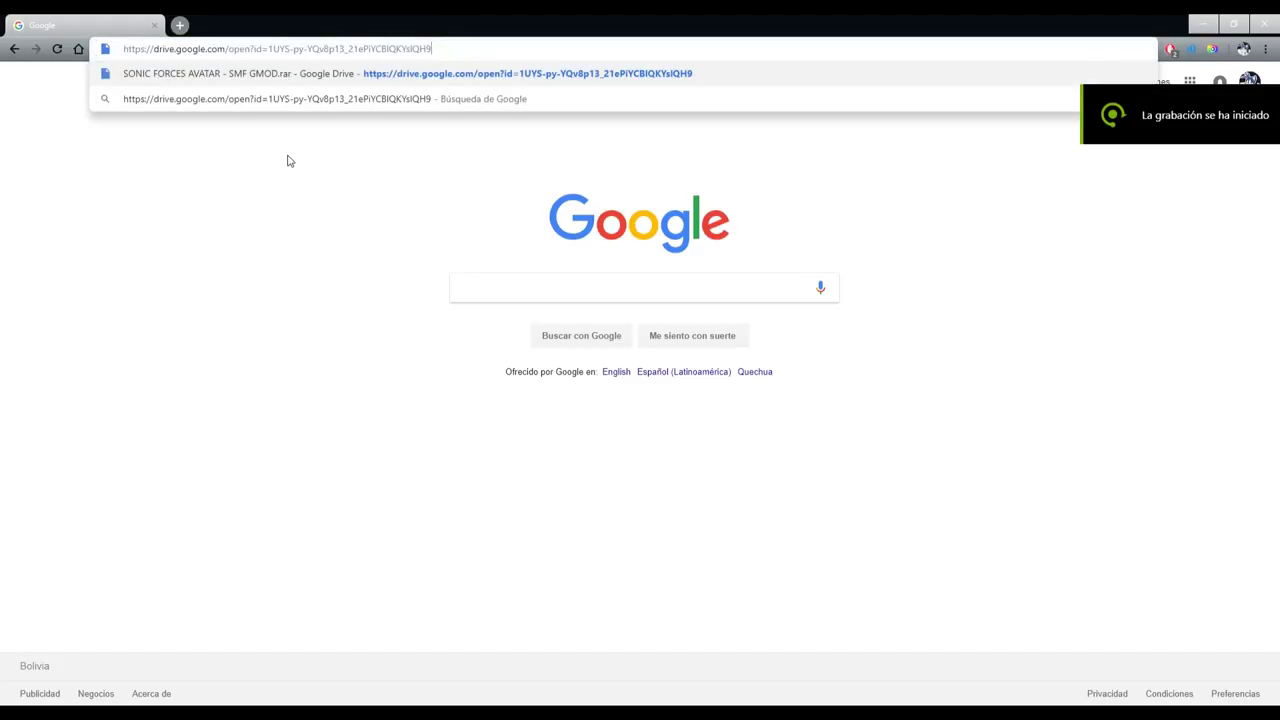
{"action": "key", "text": "Return"}
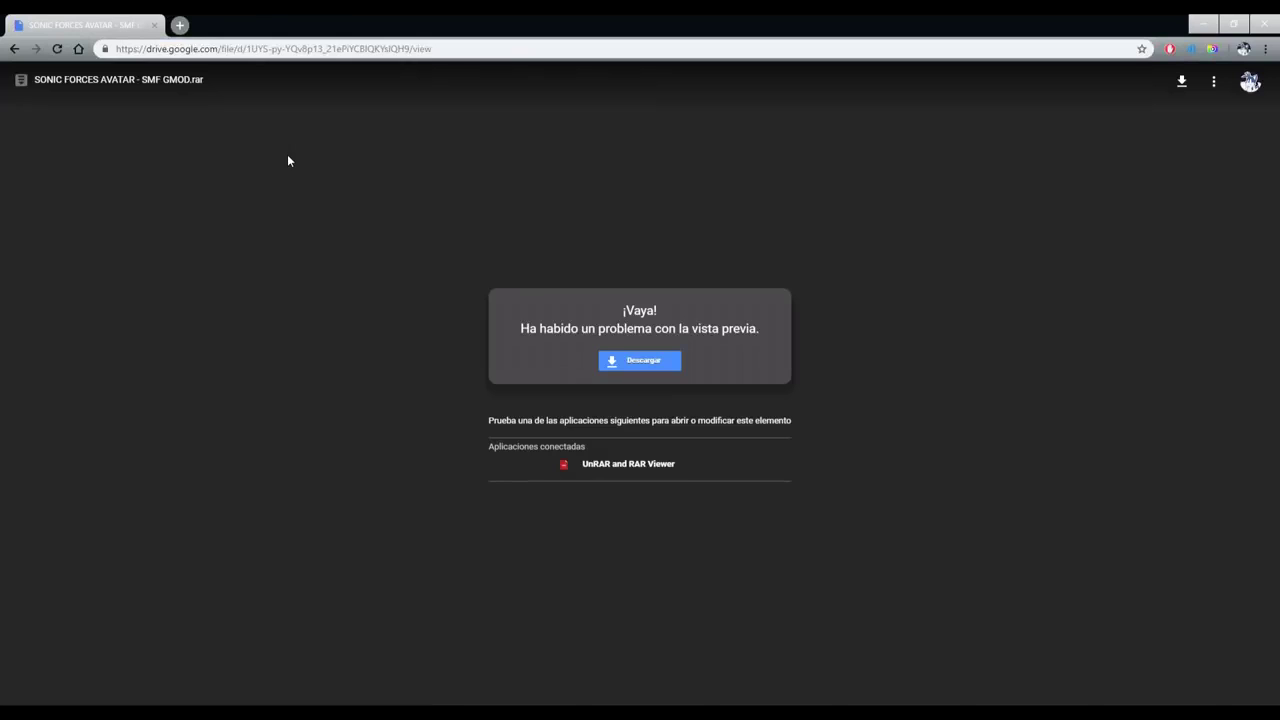
{"action": "left_click", "coordinate": [562, 330]}
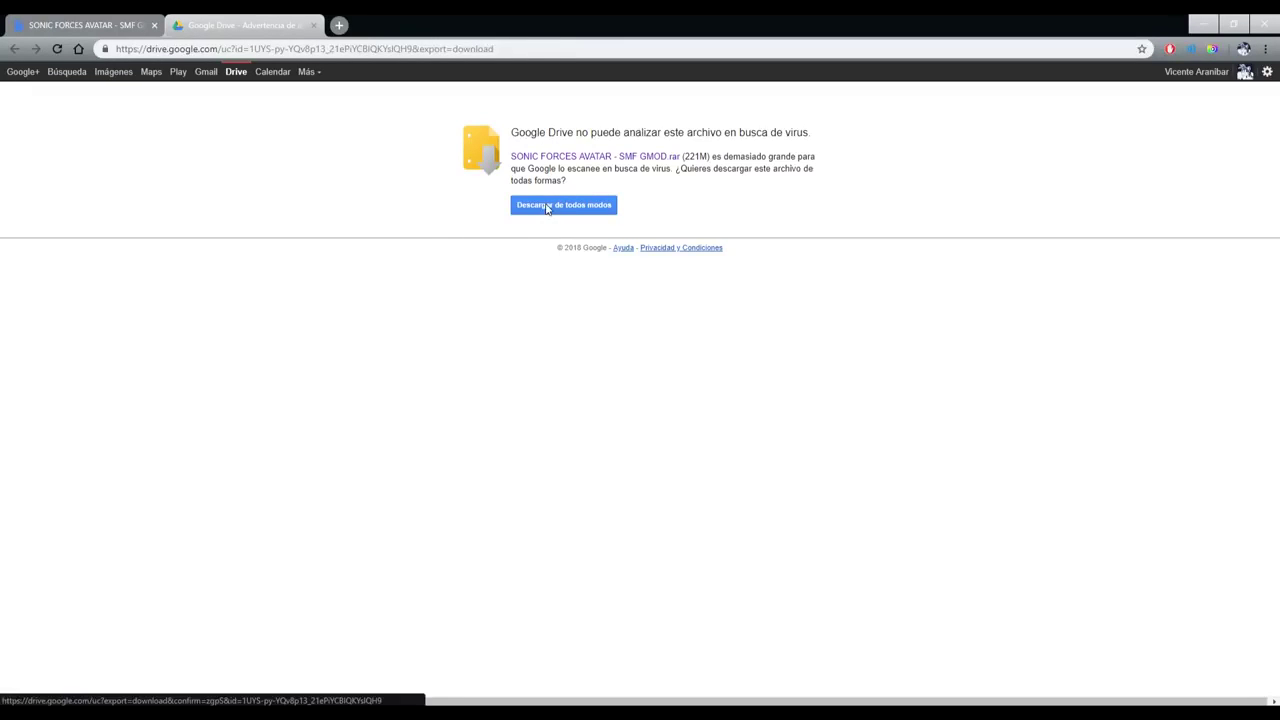
{"action": "left_click", "coordinate": [543, 205]}
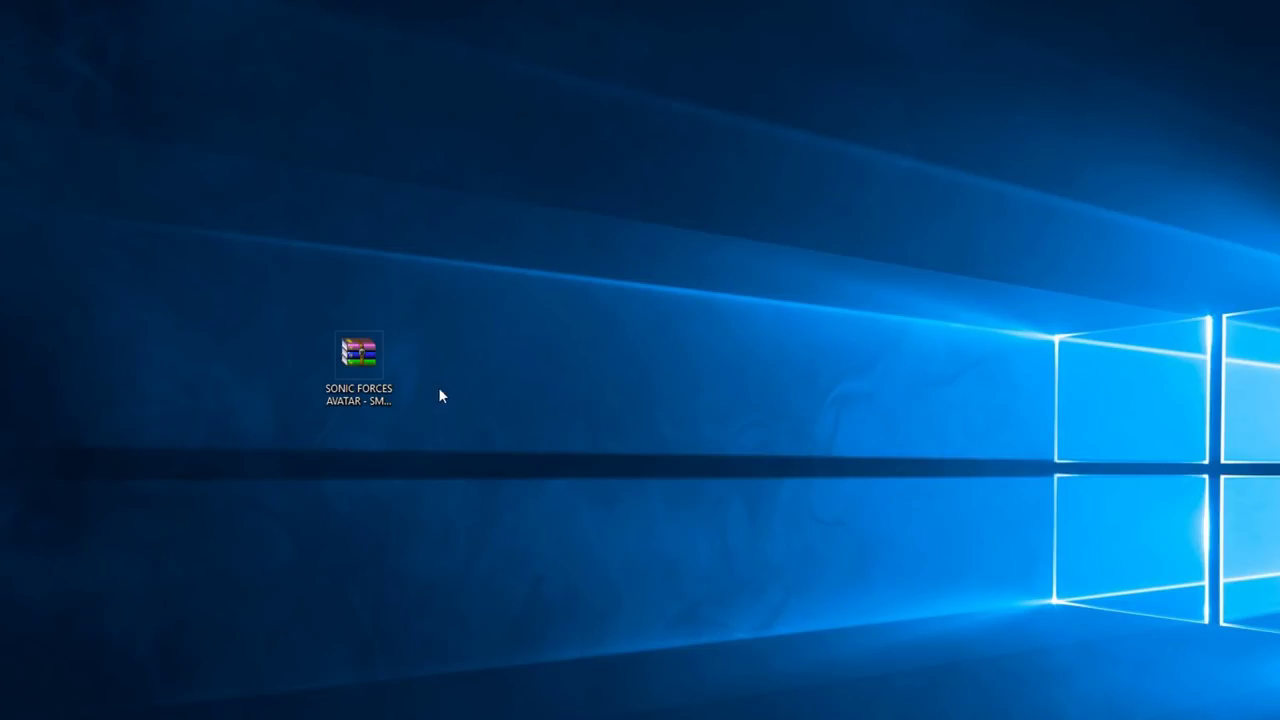
- Extract the desktop .rar with 'Extraer en SONIC FORCES AVATAR - SMF GMOD\'
{"action": "mouse_move", "coordinate": [362, 371]}
{"action": "left_mouse_down"}
{"action": "mouse_move", "coordinate": [401, 364]}
{"action": "mouse_move", "coordinate": [343, 367]}
{"action": "left_mouse_up"}
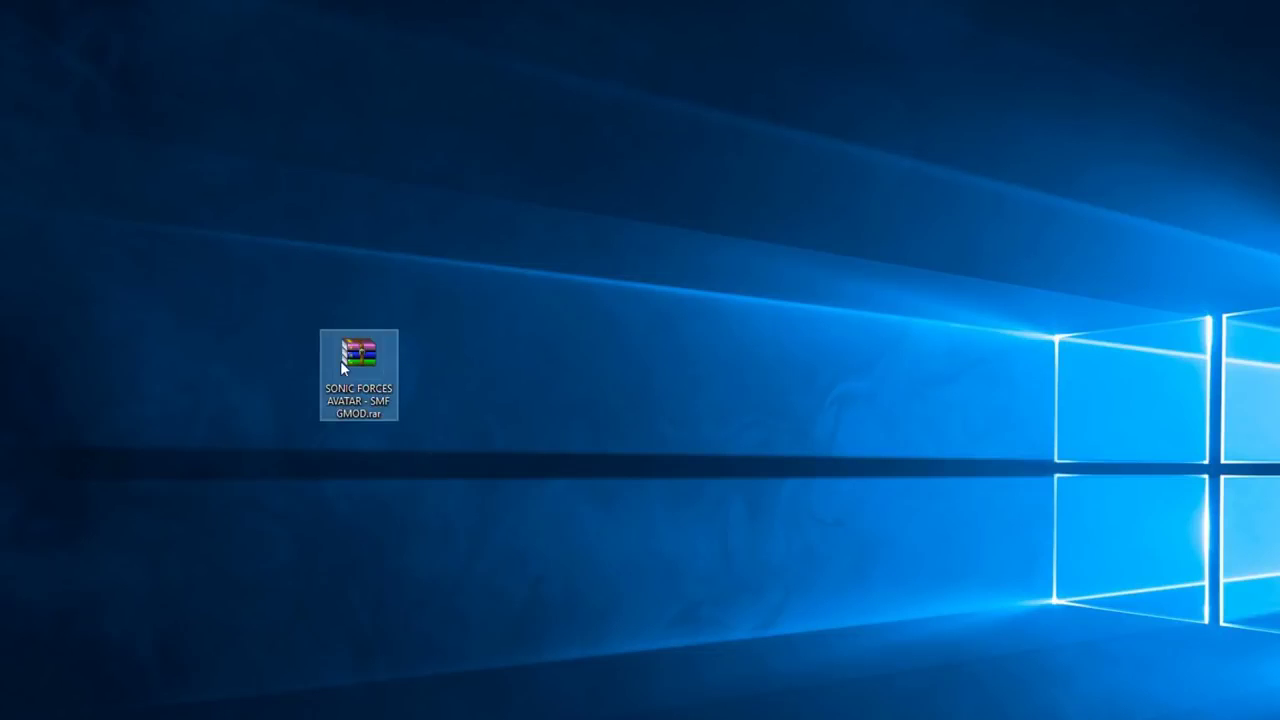
{"action": "right_click", "coordinate": [357, 361]}
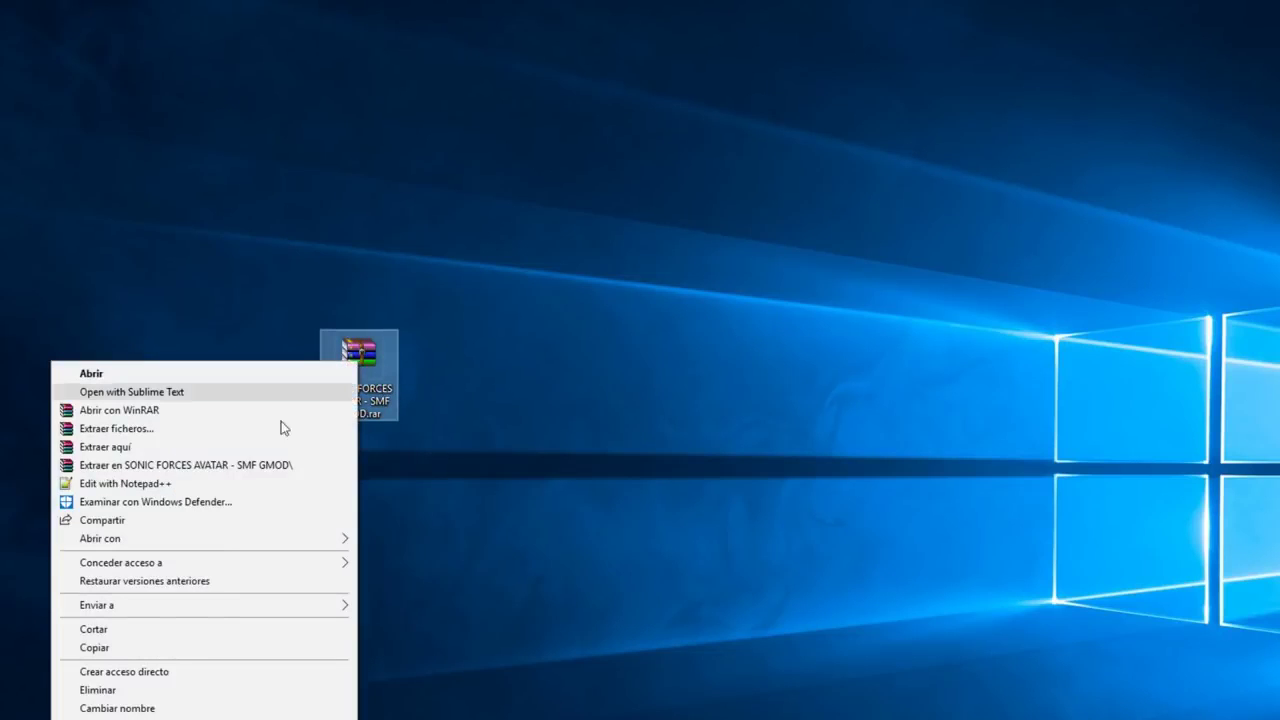
{"action": "left_click", "coordinate": [214, 466]}
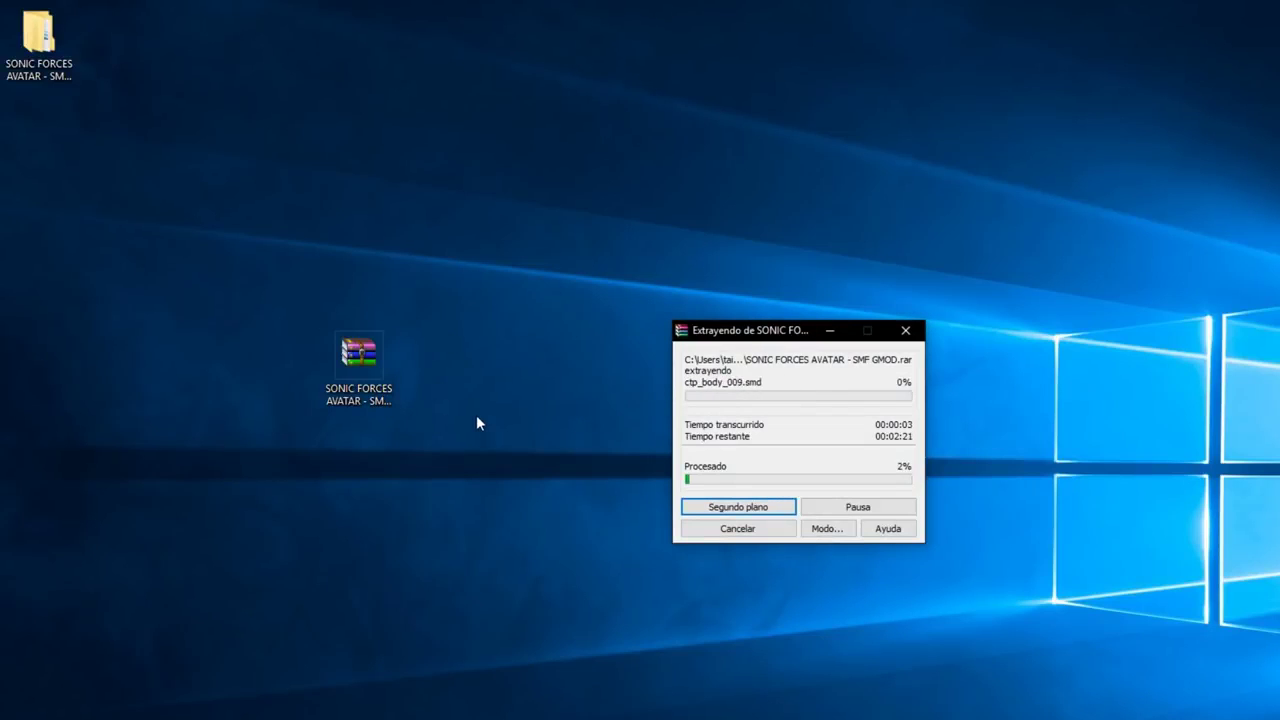
{"action": "left_click_drag", "start_coordinate": [40, 40], "coordinate": [436, 314]}
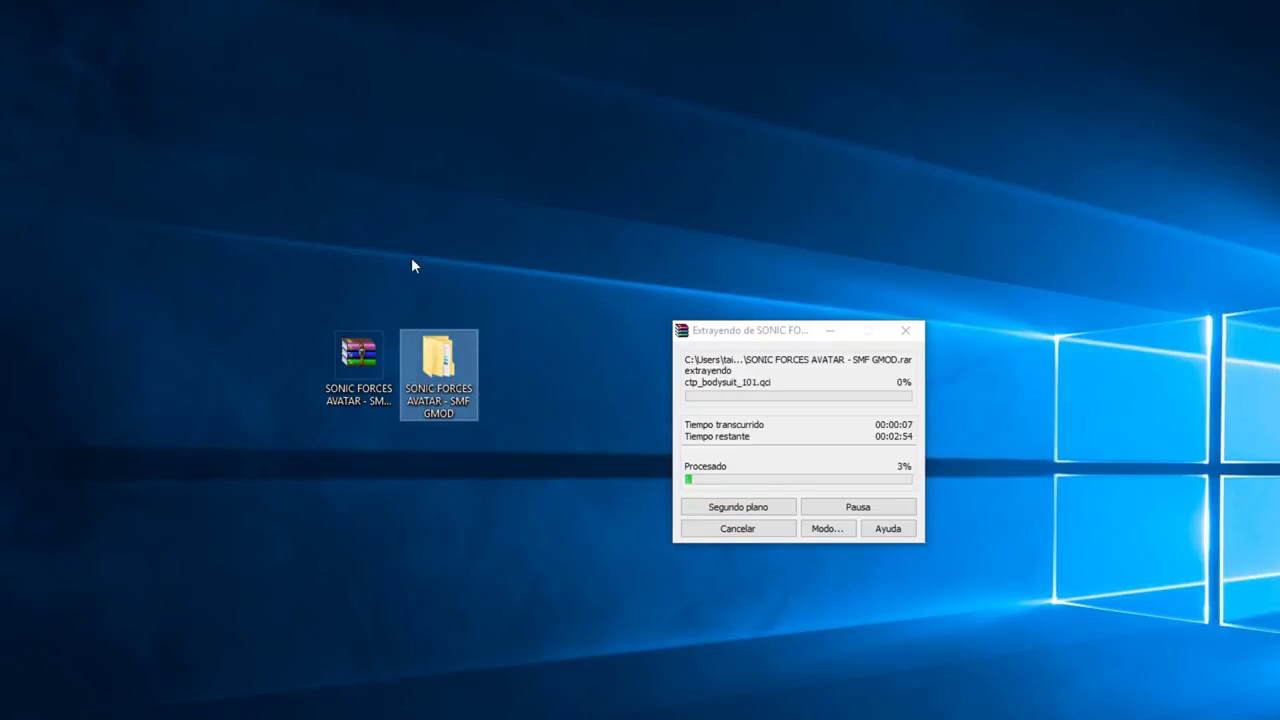
{"action": "left_click_drag", "start_coordinate": [818, 320], "coordinate": [668, 277]}
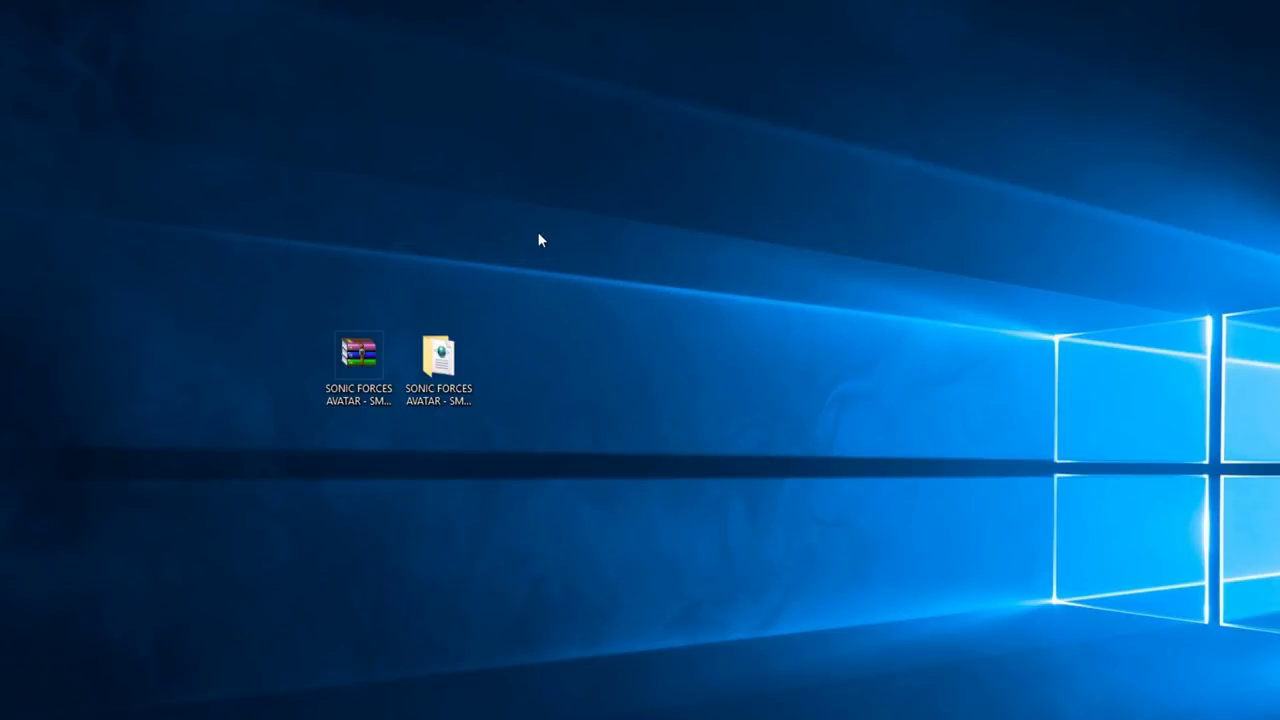
- Open the SONIC FORCES AVATAR - SMF GMOD folder and copy userDefineLang.xml
{"action": "left_click", "coordinate": [420, 365]}
{"action": "left_click", "coordinate": [378, 197]}
{"action": "double_click", "coordinate": [444, 361]}
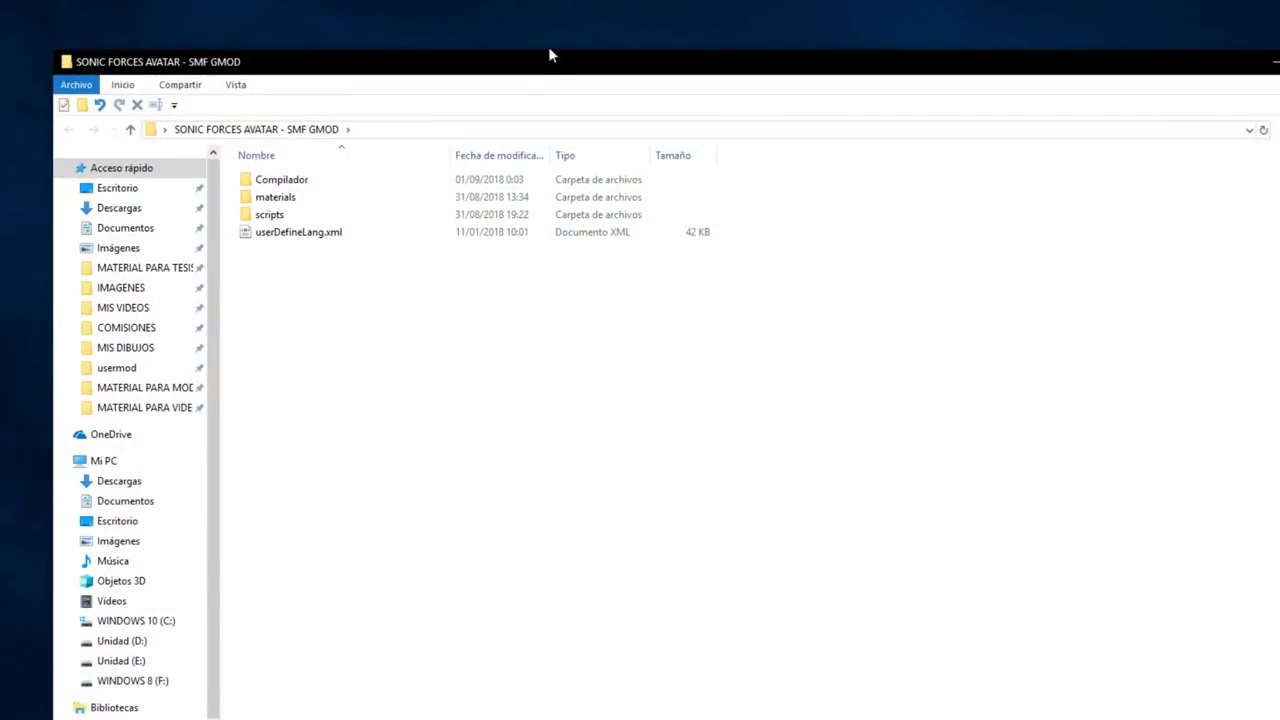
{"action": "double_click", "coordinate": [563, 75]}
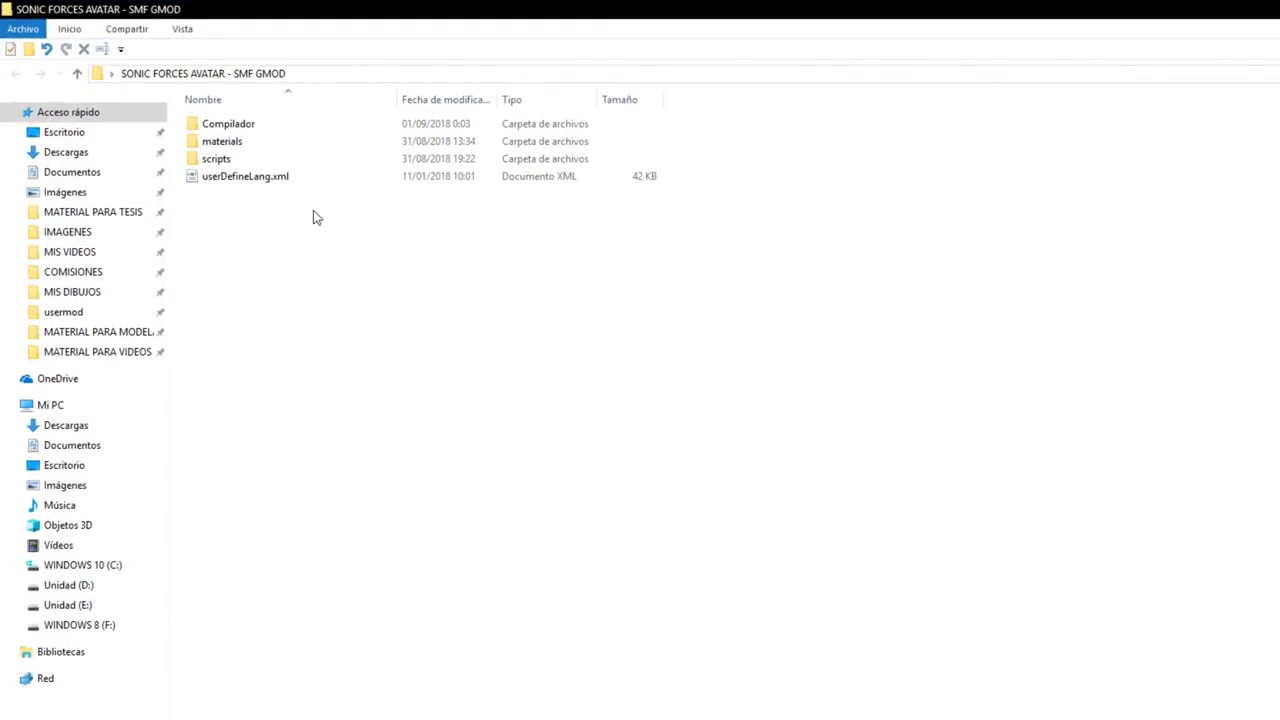
{"action": "scroll", "coordinate": [315, 219], "scroll_direction": "up", "scroll_amount": 4}
{"action": "left_click_drag", "start_coordinate": [448, 269], "coordinate": [632, 163]}
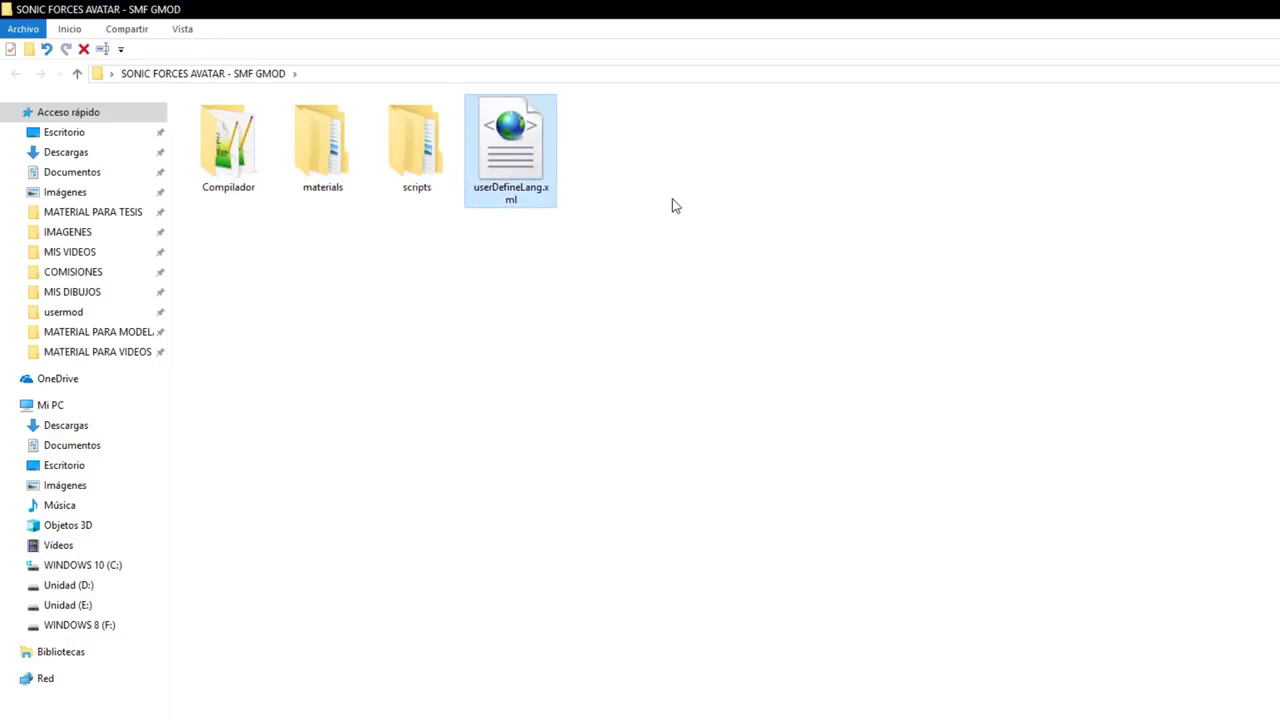
{"action": "right_click", "coordinate": [511, 137]}
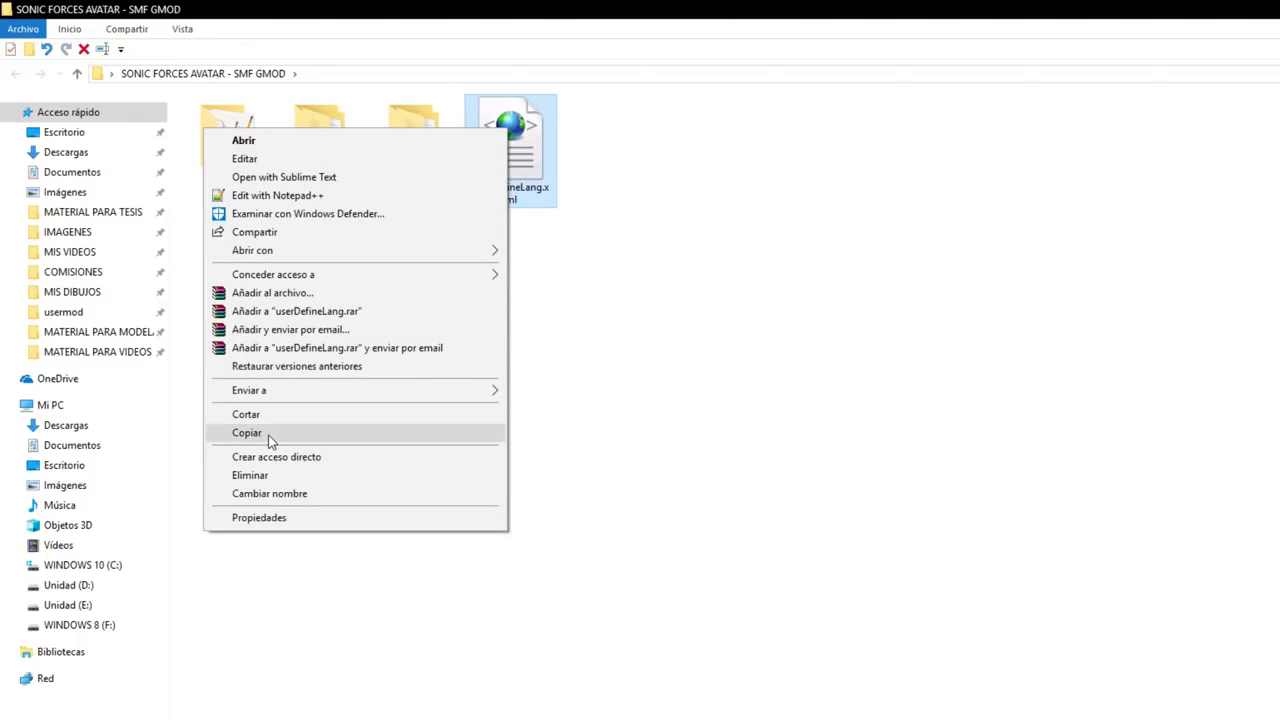
{"action": "left_click", "coordinate": [266, 433]}
- Go to %appdata% and open the Notepad++ settings folder
{"action": "left_click", "coordinate": [378, 75]}
{"action": "left_click", "coordinate": [437, 77]}
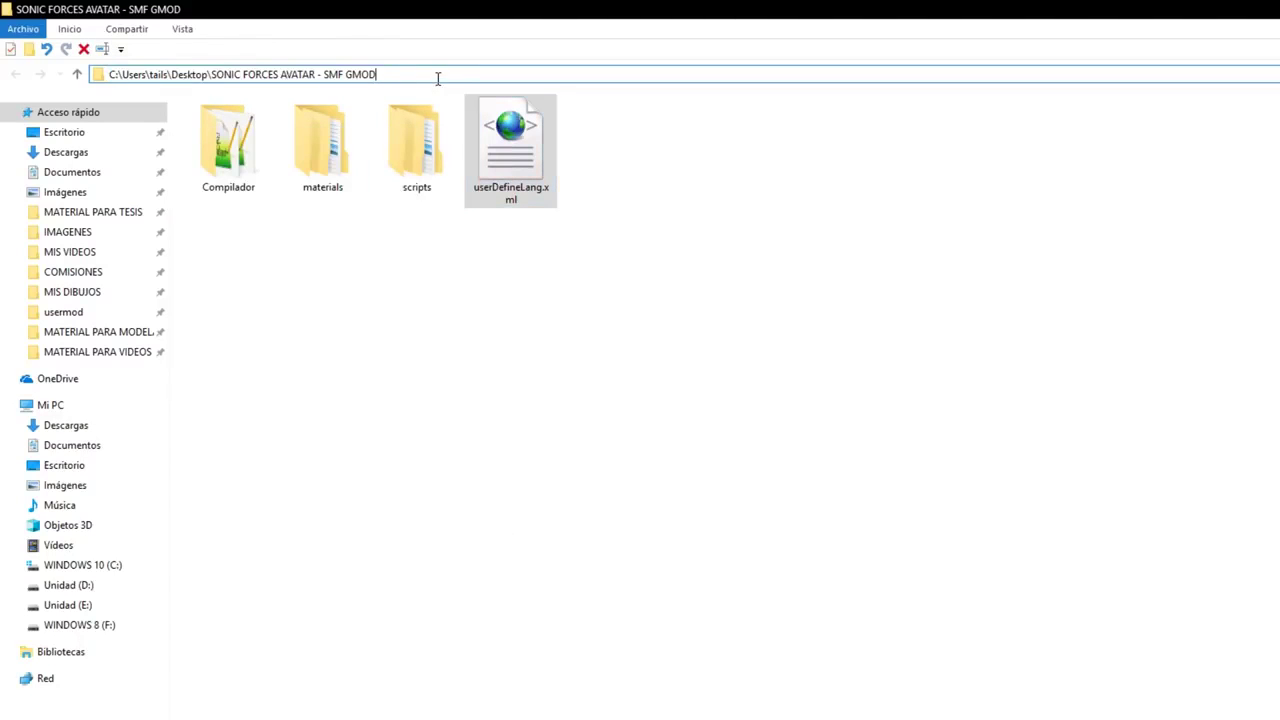
{"action": "key", "text": "Escape"}
{"action": "left_click", "coordinate": [362, 80]}
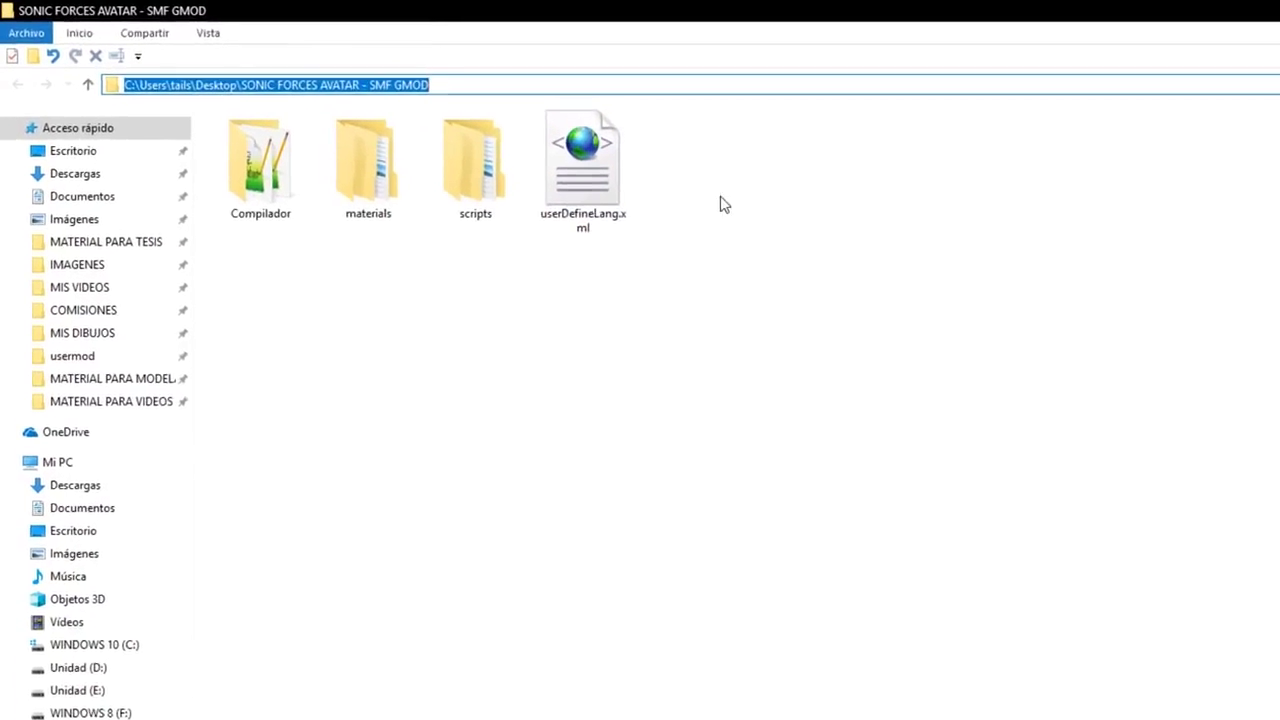
{"action": "type", "text": "%"}
{"action": "type", "text": "appdata"}
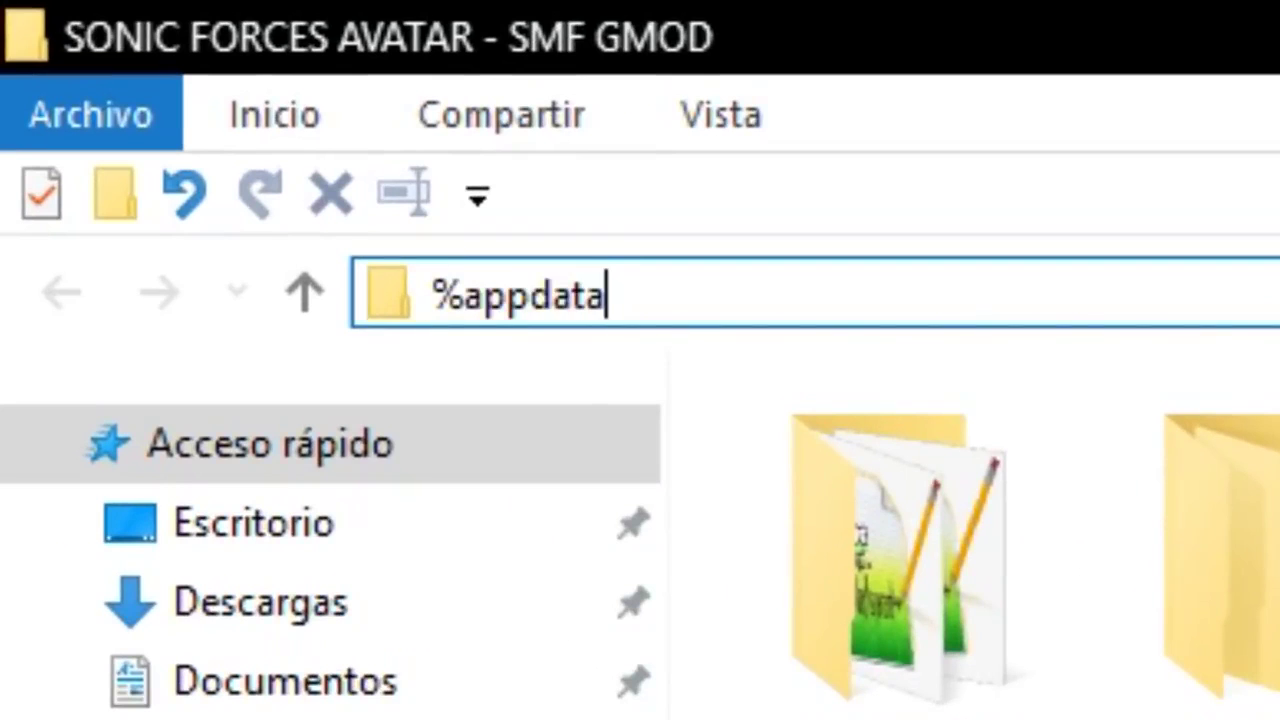
{"action": "type", "text": "%"}
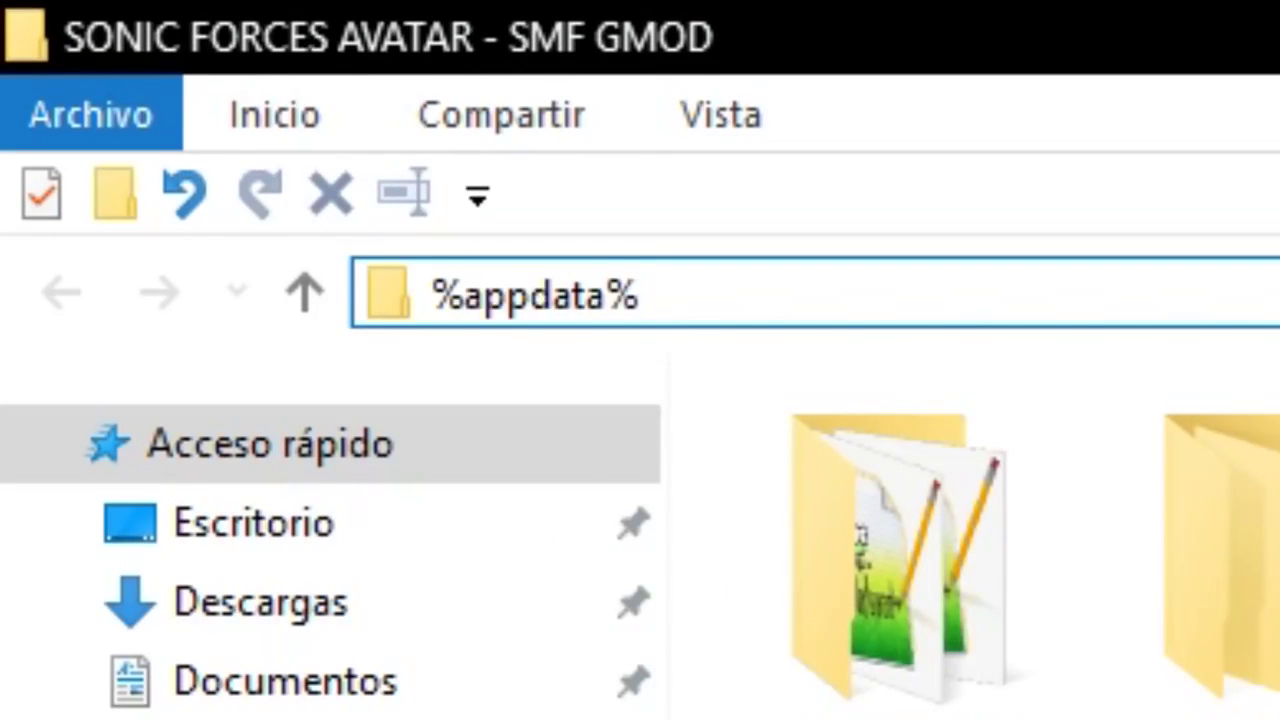
{"action": "key", "text": "Return"}
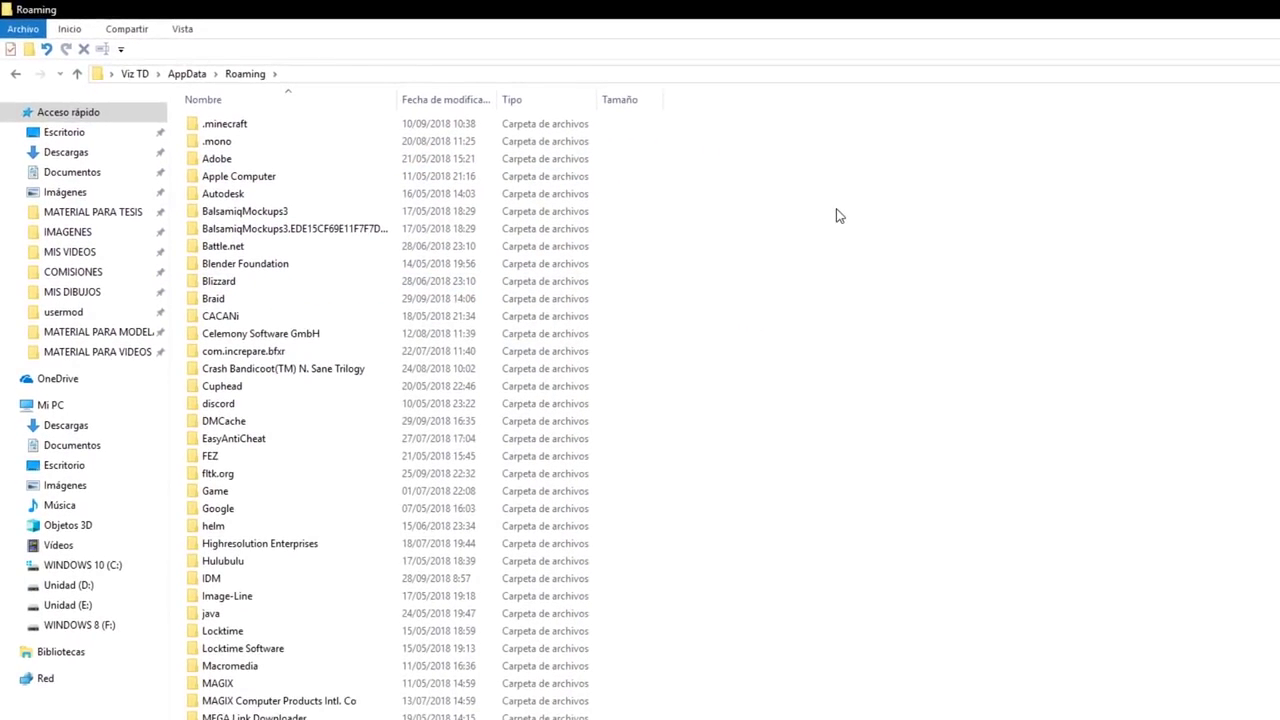
{"action": "scroll", "coordinate": [357, 440], "scroll_direction": "down", "scroll_amount": 2}
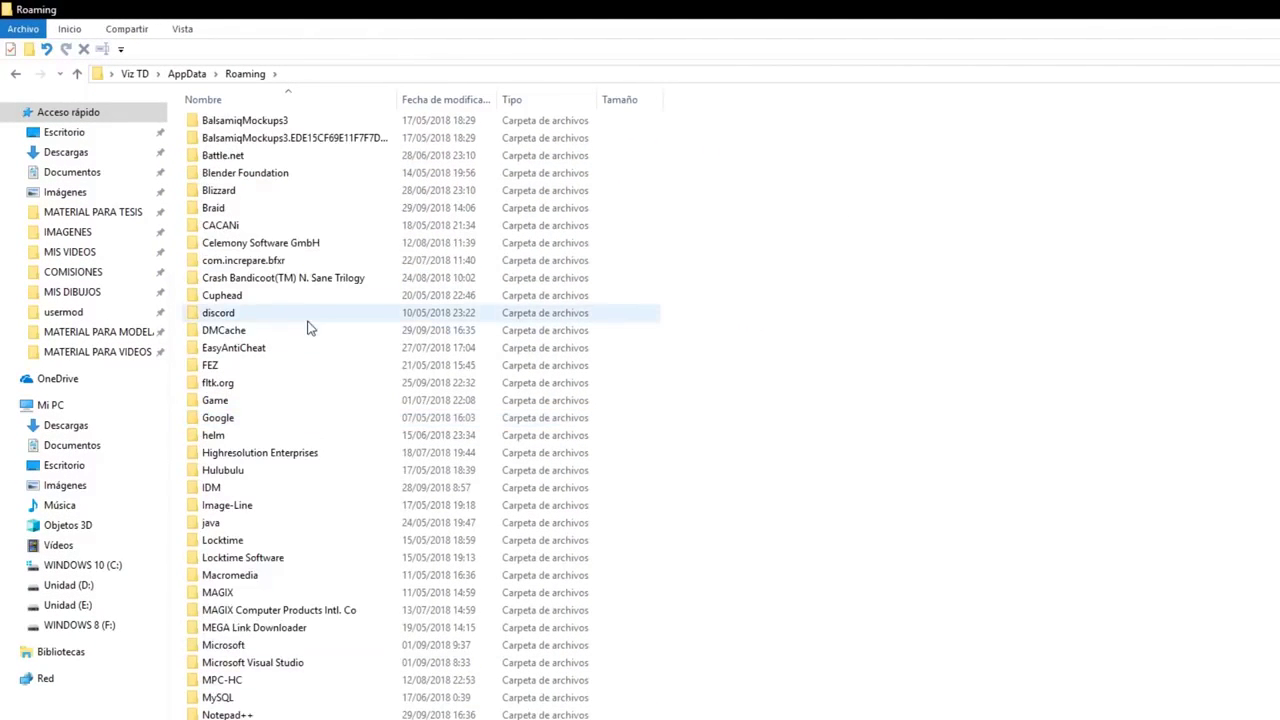
{"action": "scroll", "coordinate": [366, 394], "scroll_direction": "up", "scroll_amount": 2}
{"action": "scroll", "coordinate": [317, 417], "scroll_direction": "down", "scroll_amount": 5}
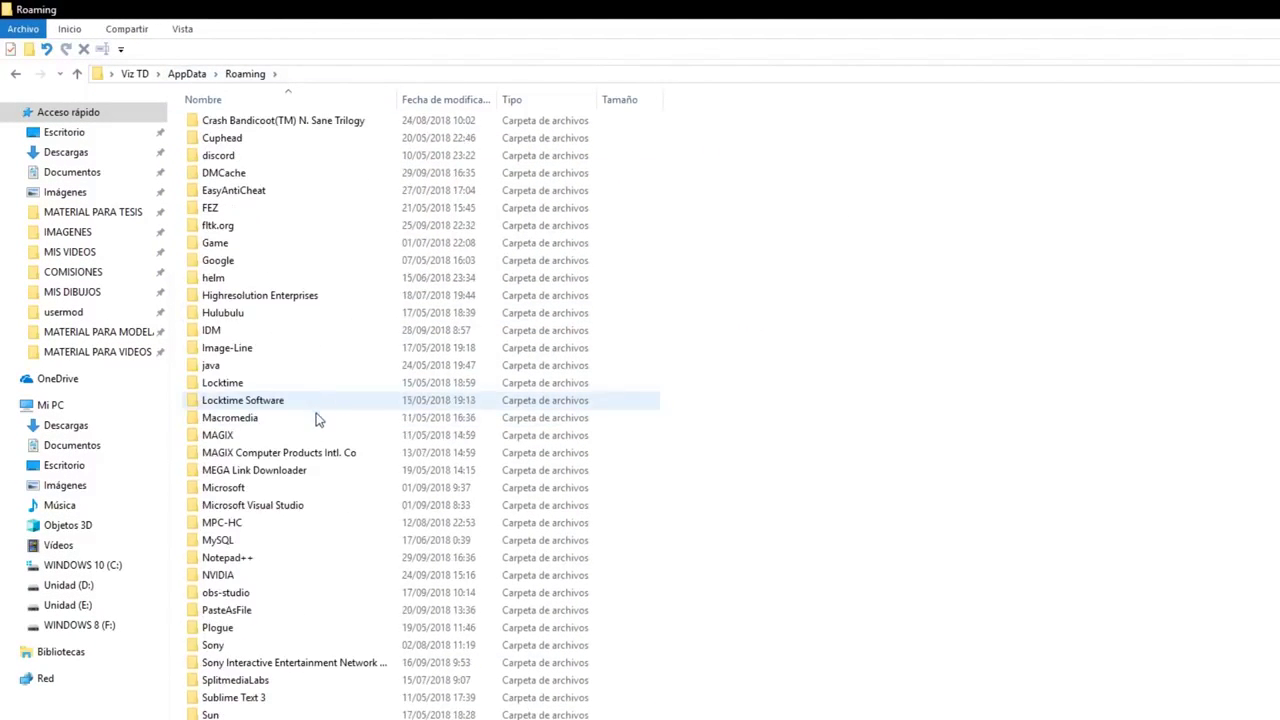
{"action": "double_click", "coordinate": [226, 558]}
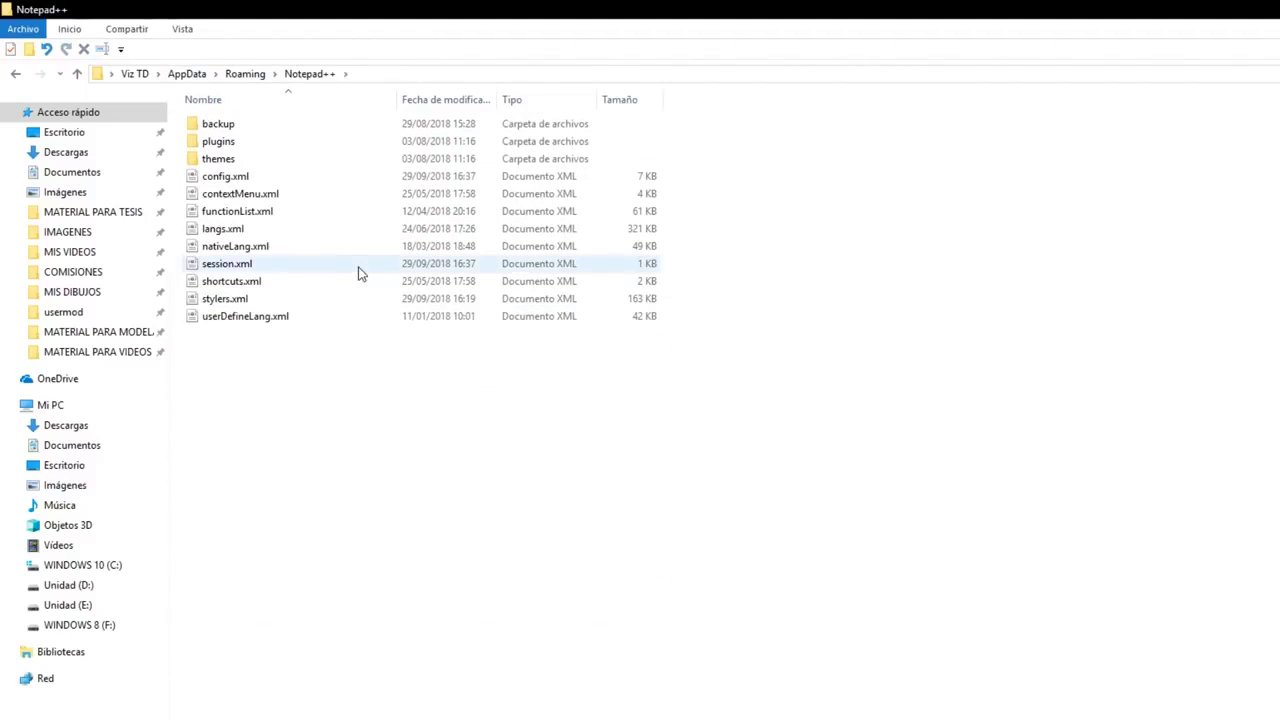
- Paste userDefineLang.xml there, replacing the existing file
{"action": "right_click", "coordinate": [355, 478]}
{"action": "left_click", "coordinate": [213, 590]}
{"action": "left_click_drag", "start_coordinate": [798, 228], "coordinate": [701, 178]}
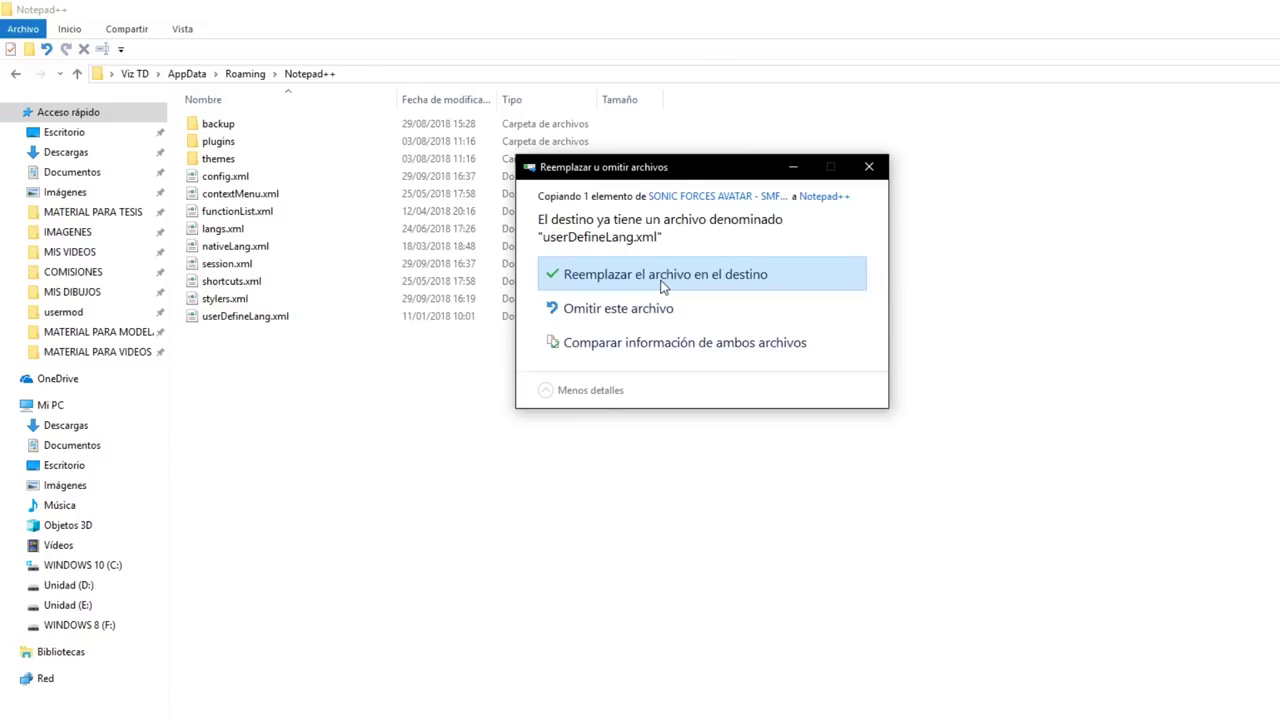
{"action": "left_click", "coordinate": [722, 280]}
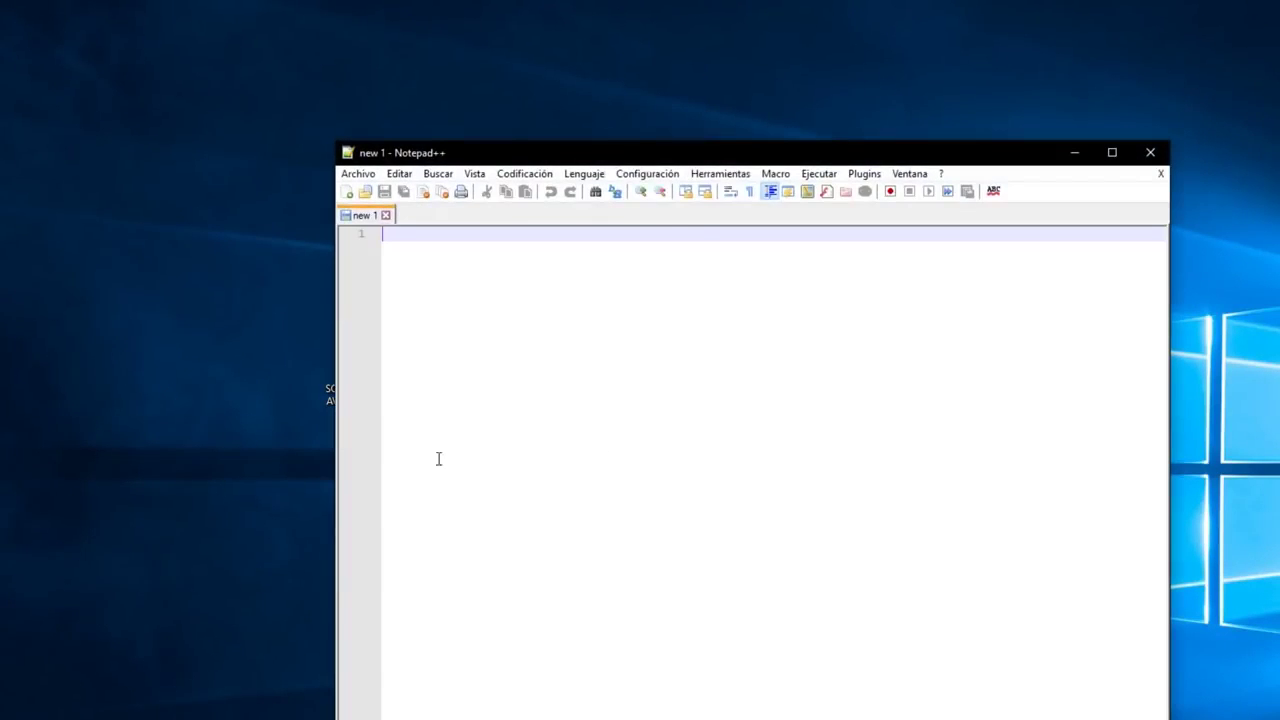
- Apply the Black board theme in the Style Configurator and save it
{"action": "left_click", "coordinate": [652, 175]}
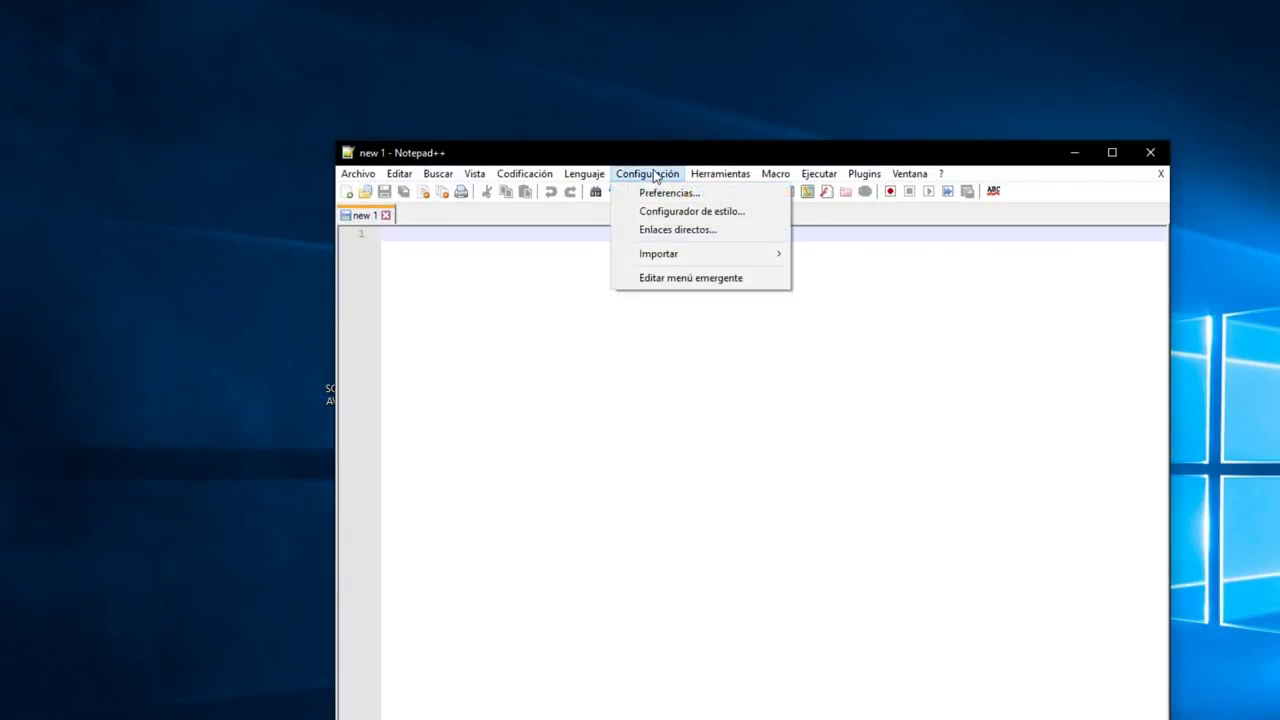
{"action": "left_click", "coordinate": [690, 213]}
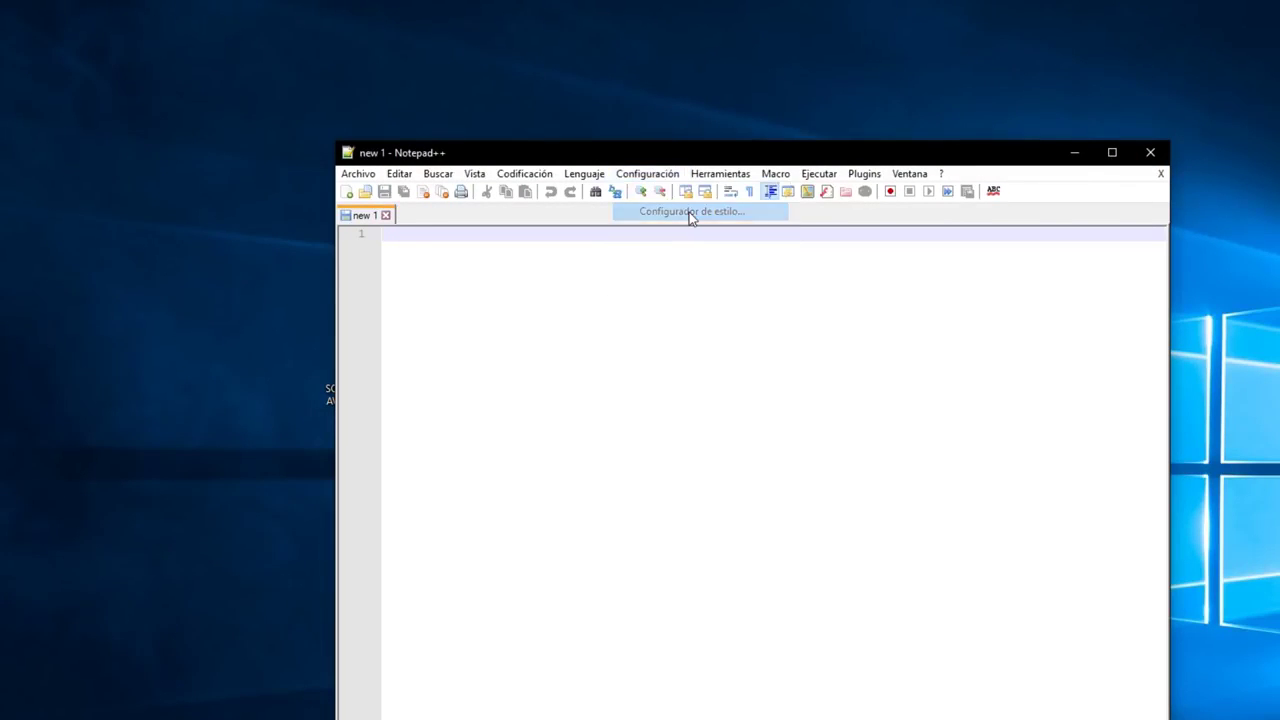
{"action": "left_click", "coordinate": [580, 341]}
{"action": "left_click", "coordinate": [584, 376]}
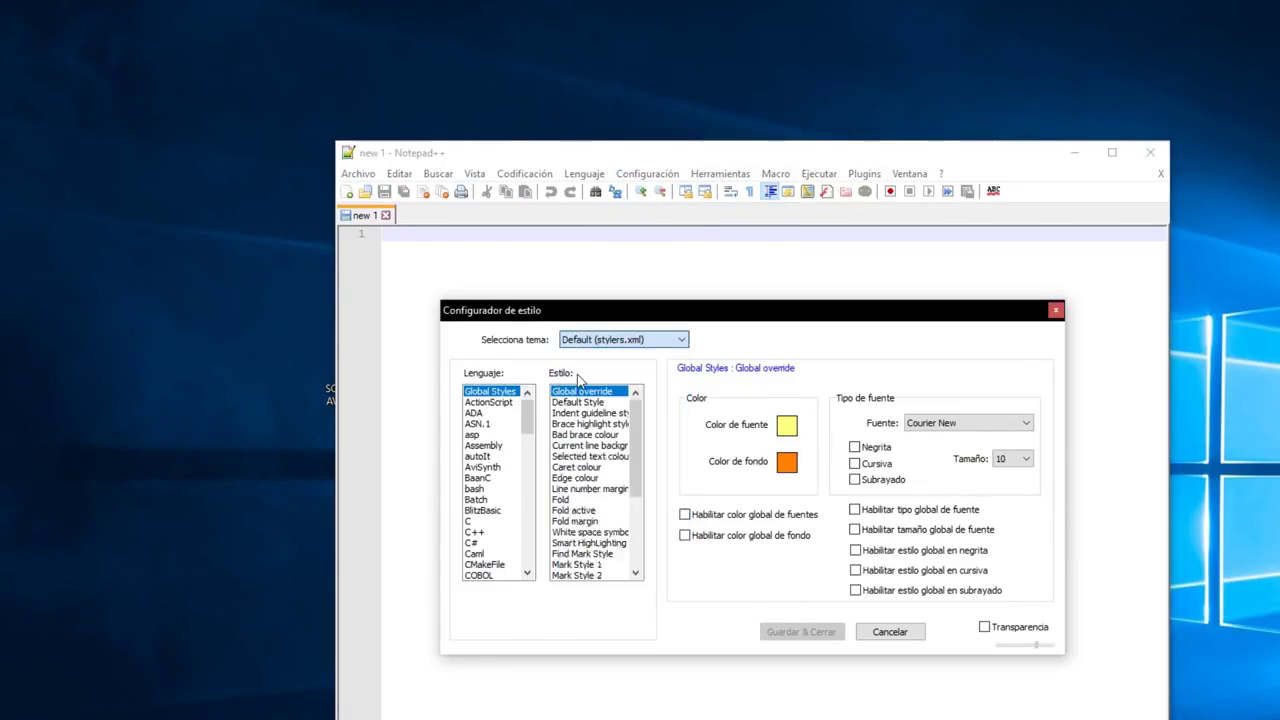
{"action": "left_click", "coordinate": [811, 630]}
- Drag Notepad++ to the right and select the avatar folder on the desktop
{"action": "left_click_drag", "start_coordinate": [666, 145], "coordinate": [851, 108]}
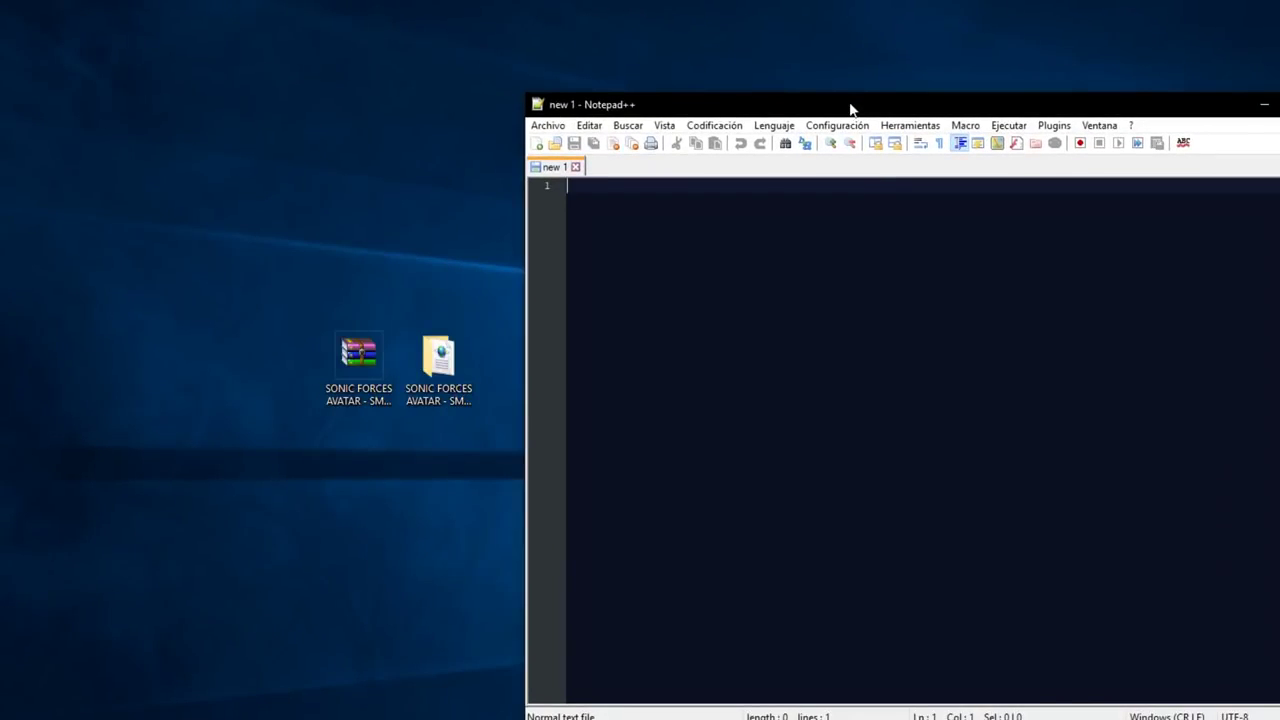
{"action": "left_click_drag", "start_coordinate": [851, 108], "coordinate": [823, 100]}
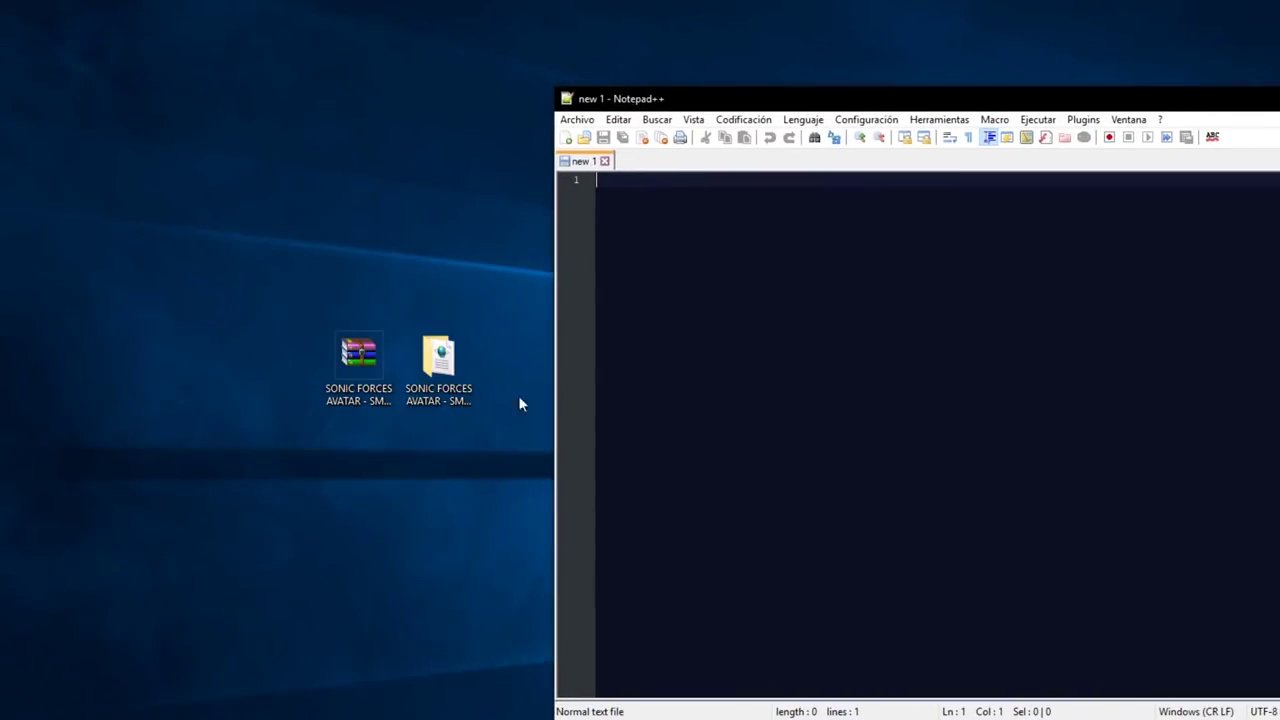
{"action": "left_click", "coordinate": [443, 372]}
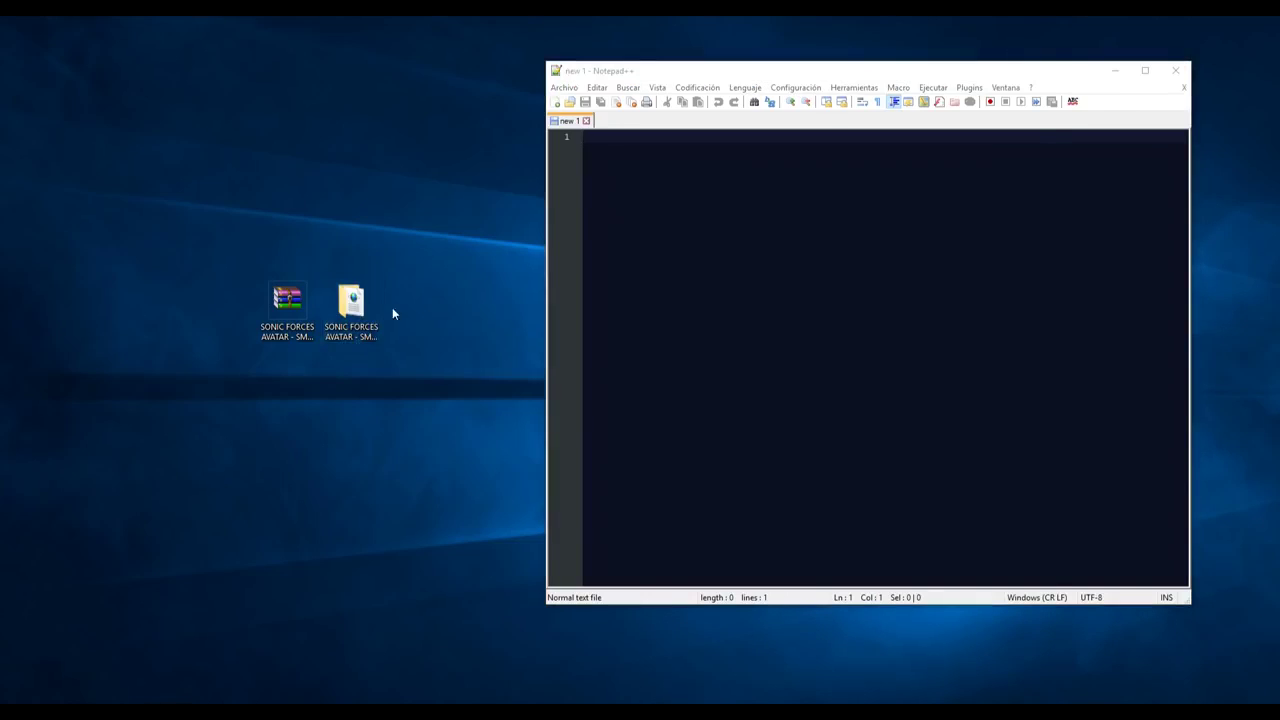
- Open the avatar folder and snap it to the left beside Notepad++
{"action": "key", "text": "Return"}
{"action": "left_click_drag", "start_coordinate": [532, 35], "coordinate": [2, 74]}
{"action": "left_click", "coordinate": [713, 202]}
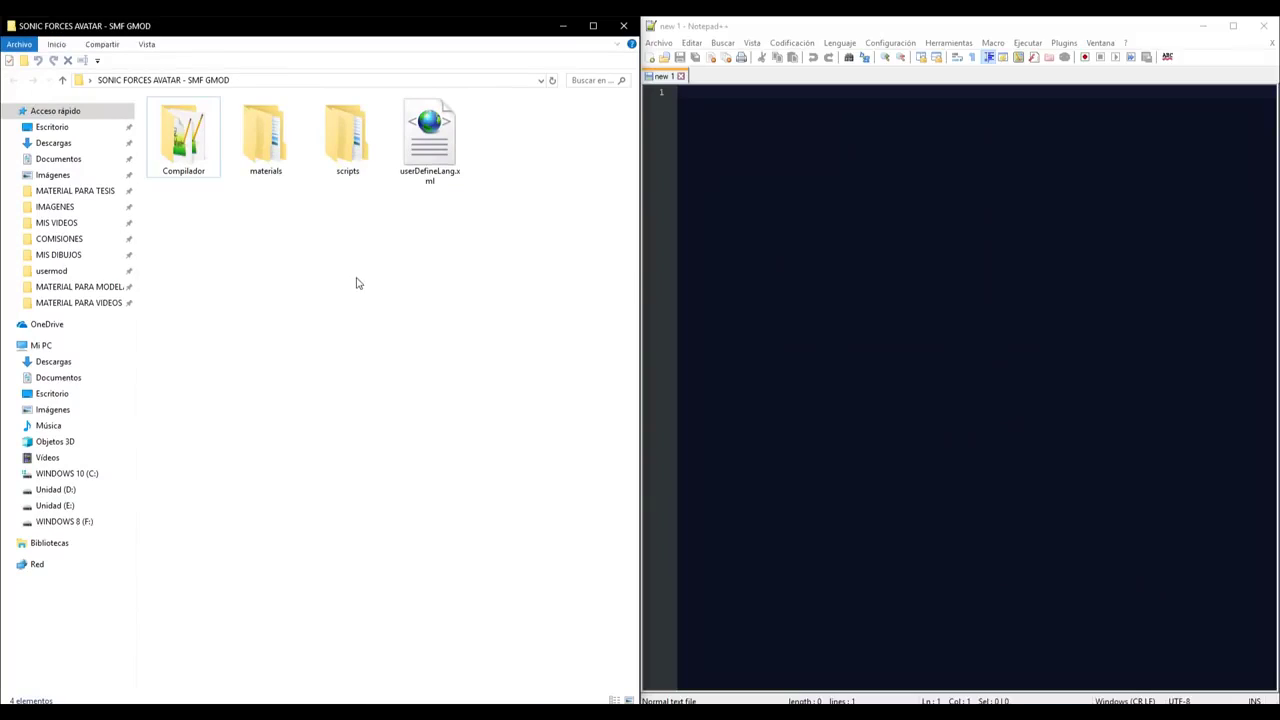
- Copy the materials and scripts folders, then open Source Filmmaker's Steam properties
{"action": "left_click_drag", "start_coordinate": [362, 306], "coordinate": [277, 143]}
{"action": "right_click", "coordinate": [318, 146]}
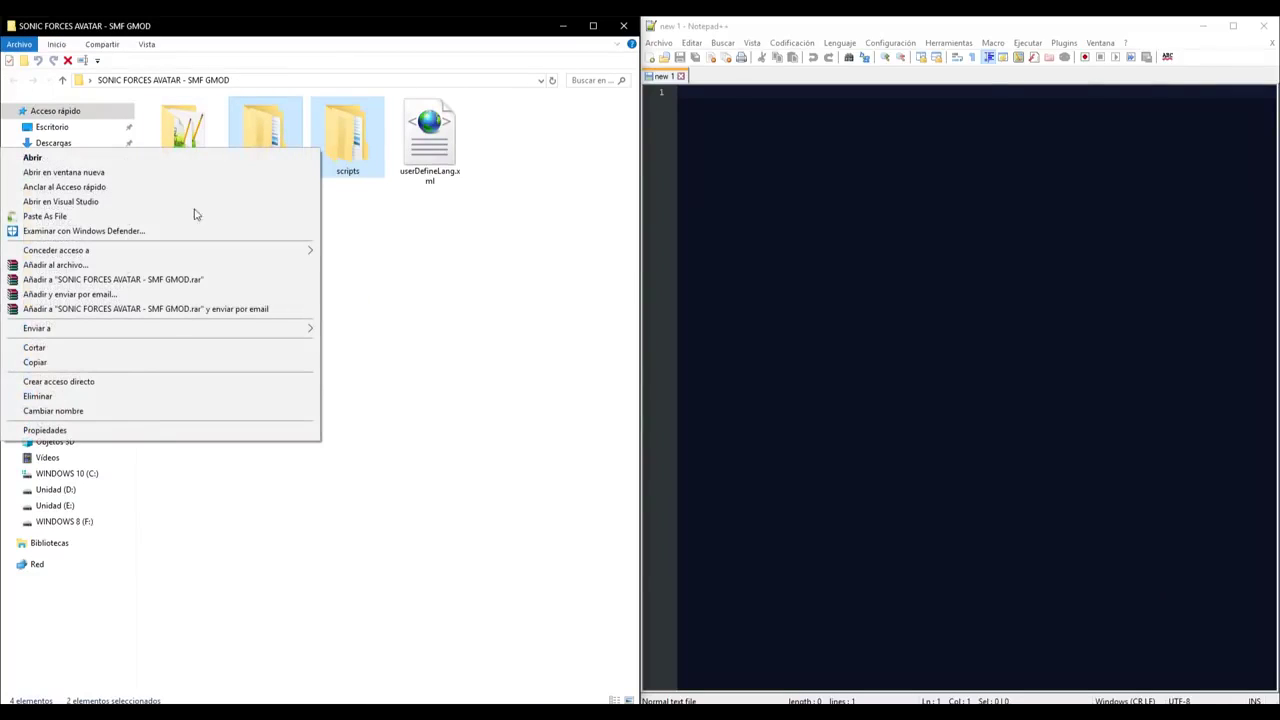
{"action": "left_click", "coordinate": [62, 362]}
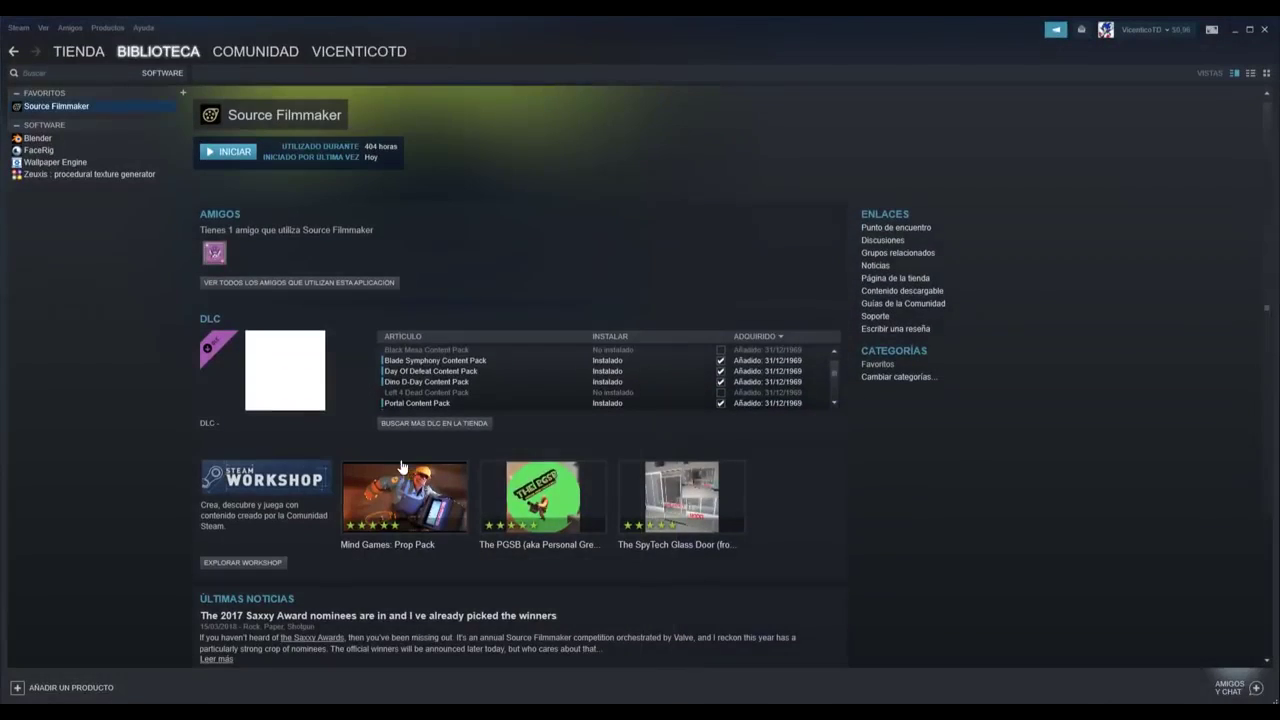
{"action": "right_click", "coordinate": [81, 103]}
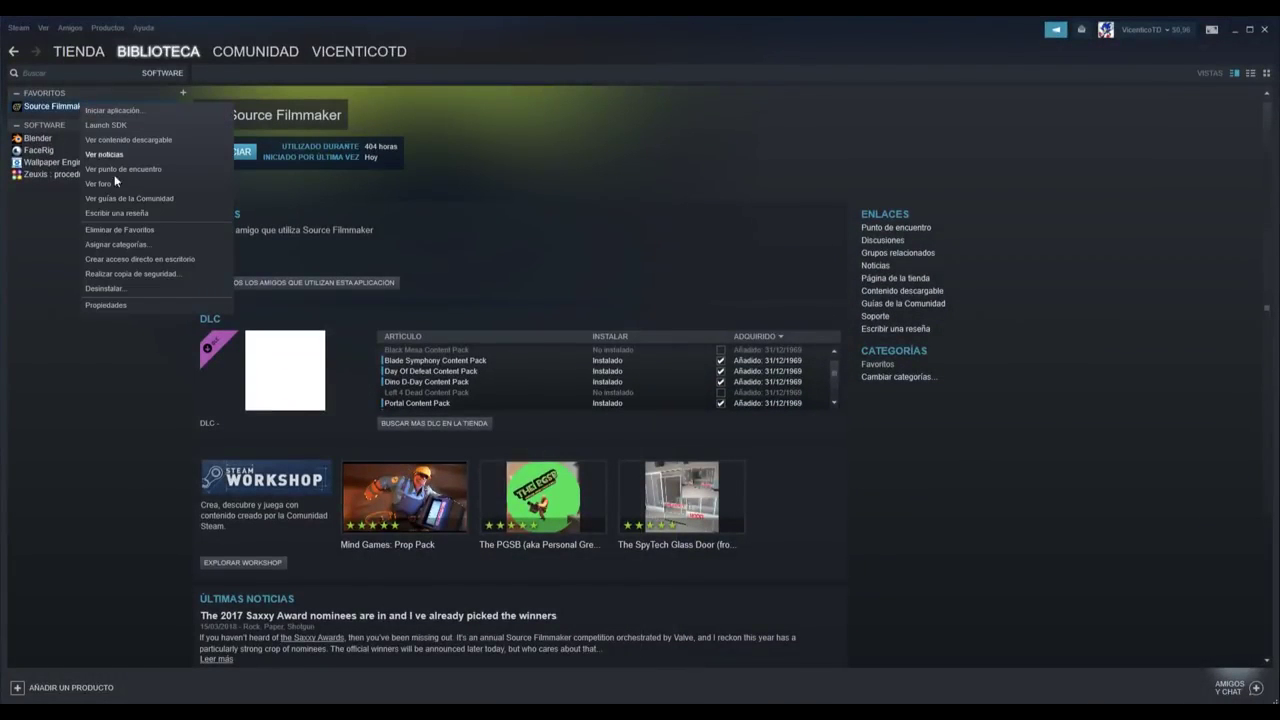
{"action": "left_click", "coordinate": [110, 305]}
- Browse Source Filmmaker's local files and paste materials and scripts into game\usermod
{"action": "left_click", "coordinate": [612, 191]}
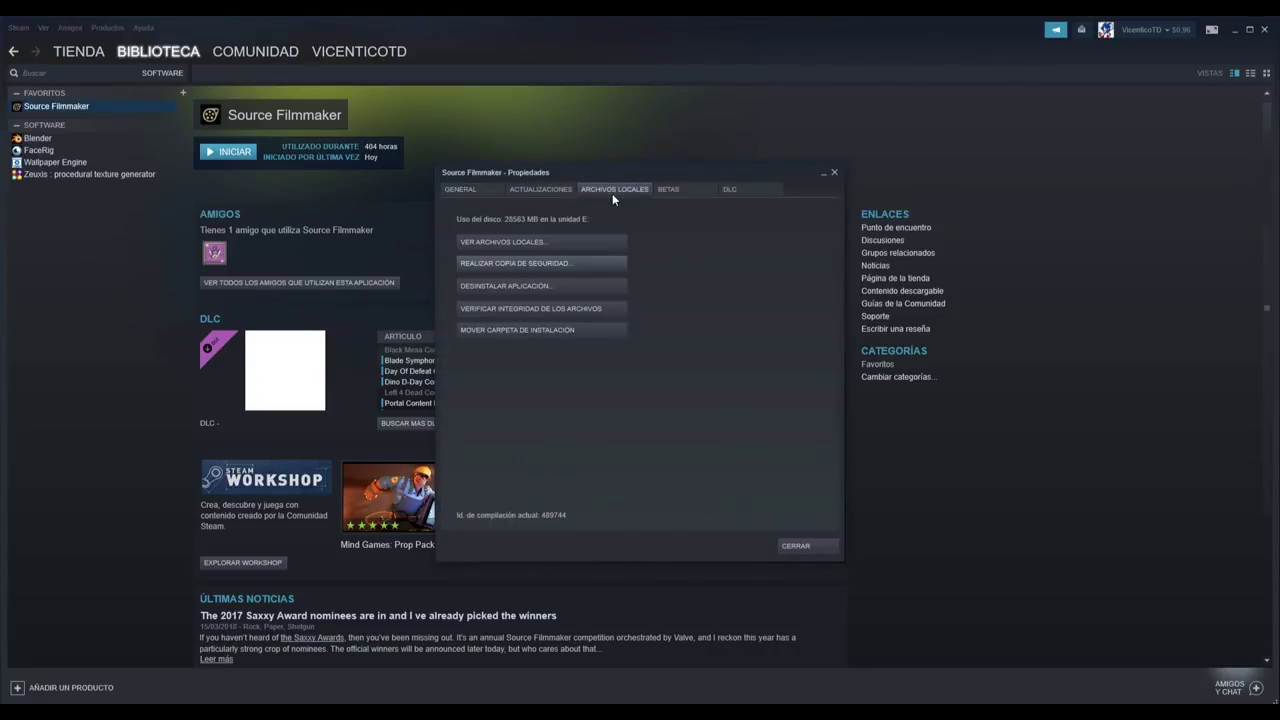
{"action": "left_click", "coordinate": [516, 242]}
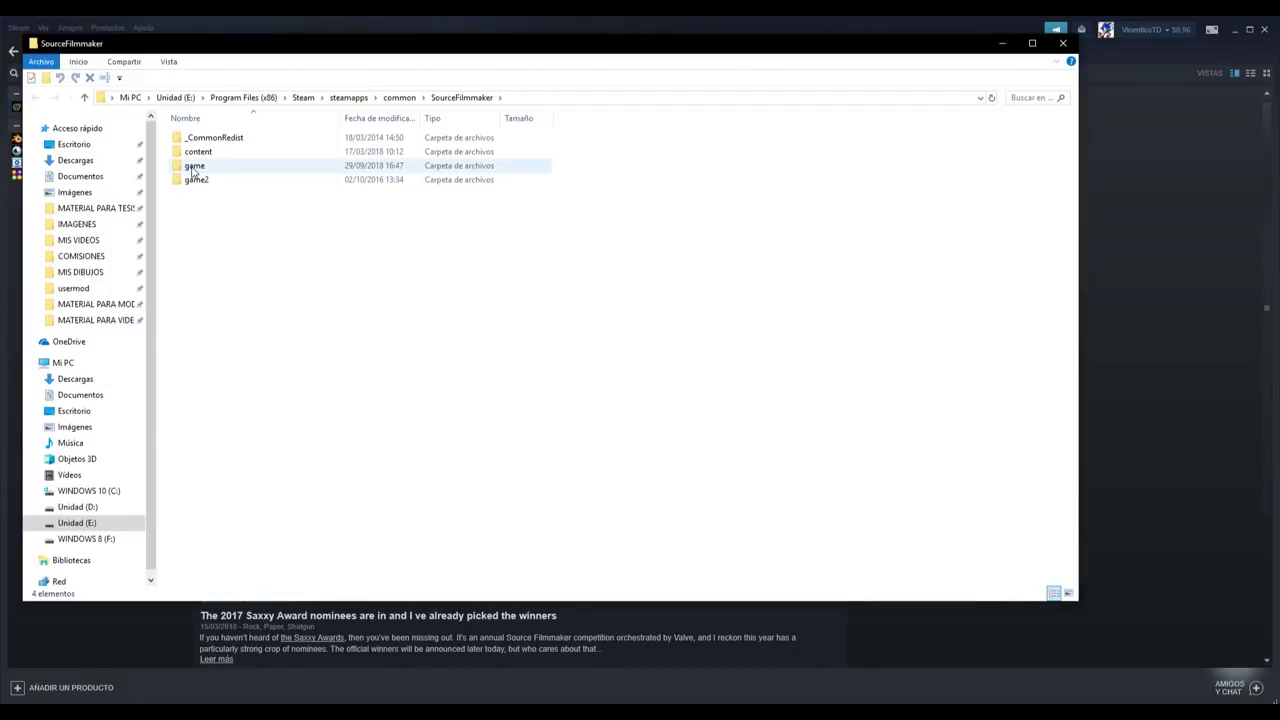
{"action": "left_click", "coordinate": [194, 168]}
{"action": "double_click", "coordinate": [194, 167]}
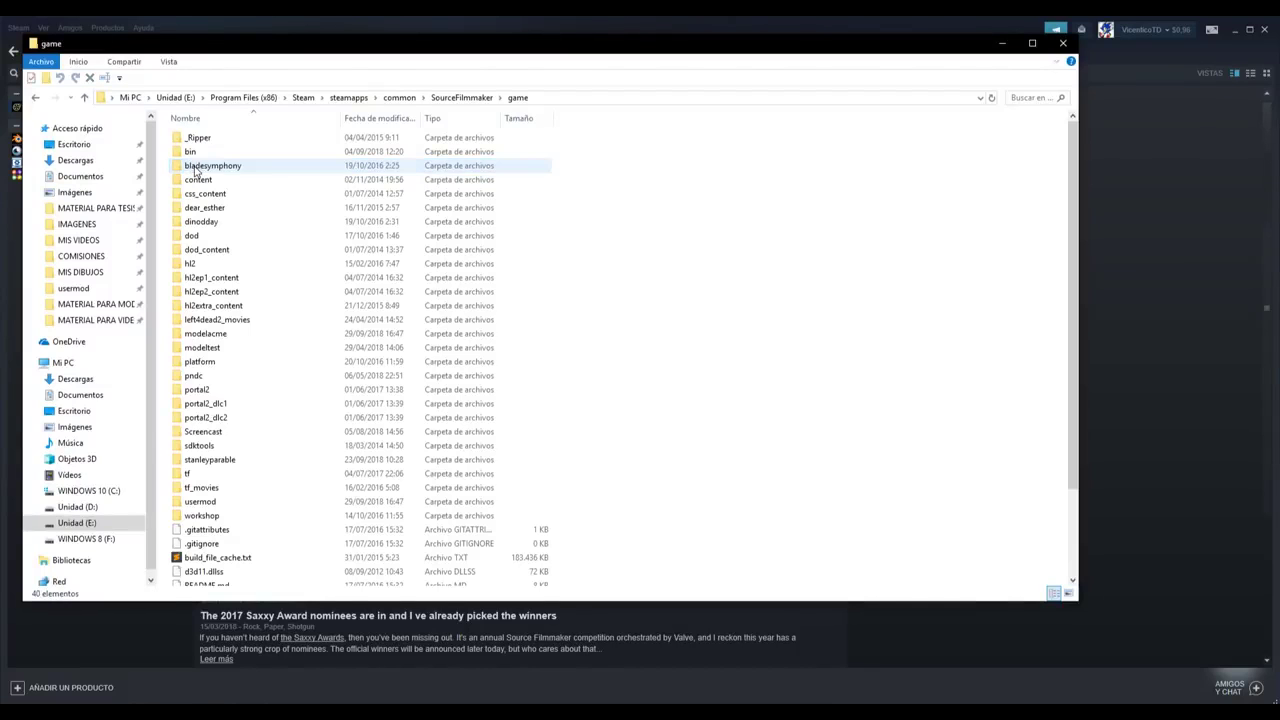
{"action": "scroll", "coordinate": [250, 250], "scroll_direction": "down", "scroll_amount": 3}
{"action": "double_click", "coordinate": [198, 400]}
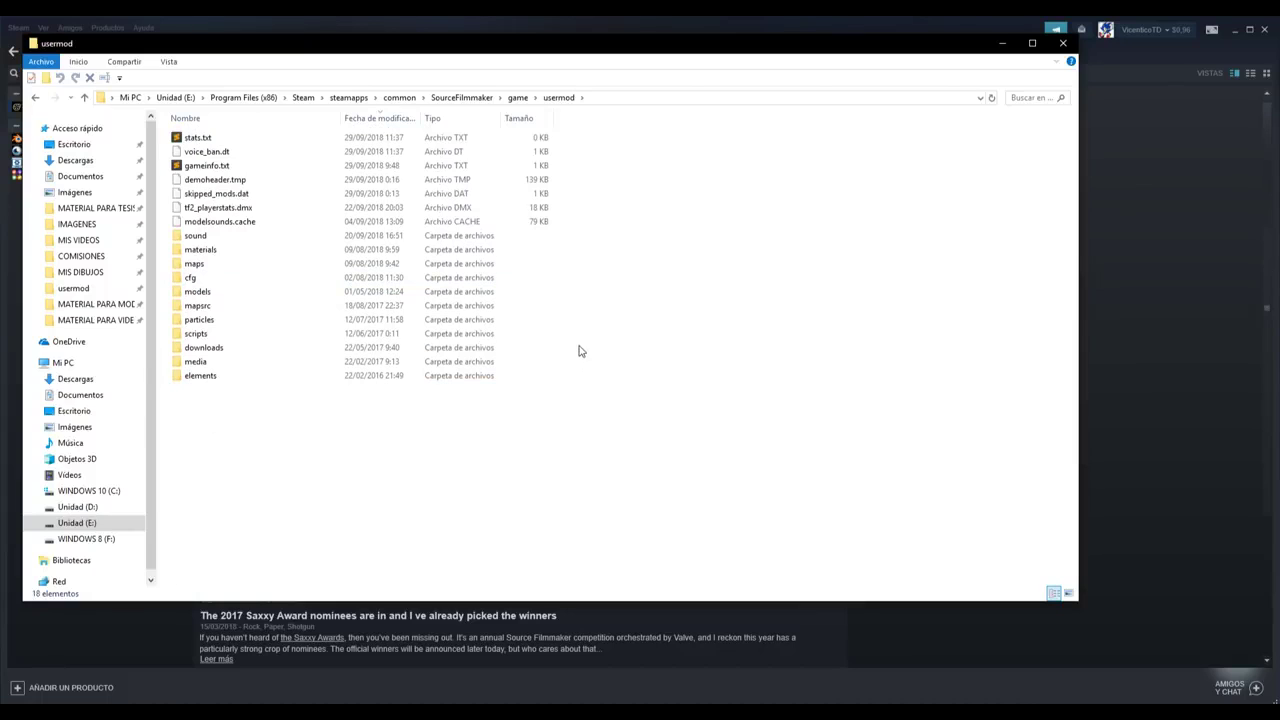
{"action": "right_click", "coordinate": [598, 287]}
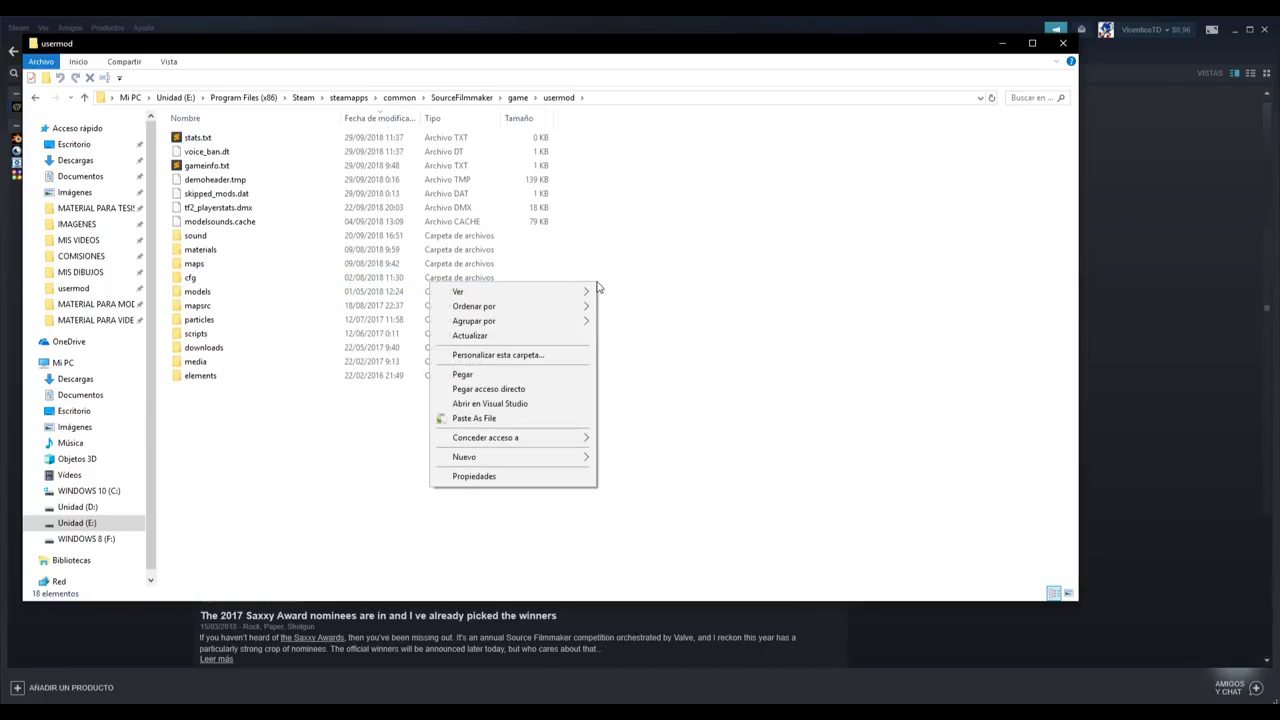
{"action": "left_click", "coordinate": [469, 375]}
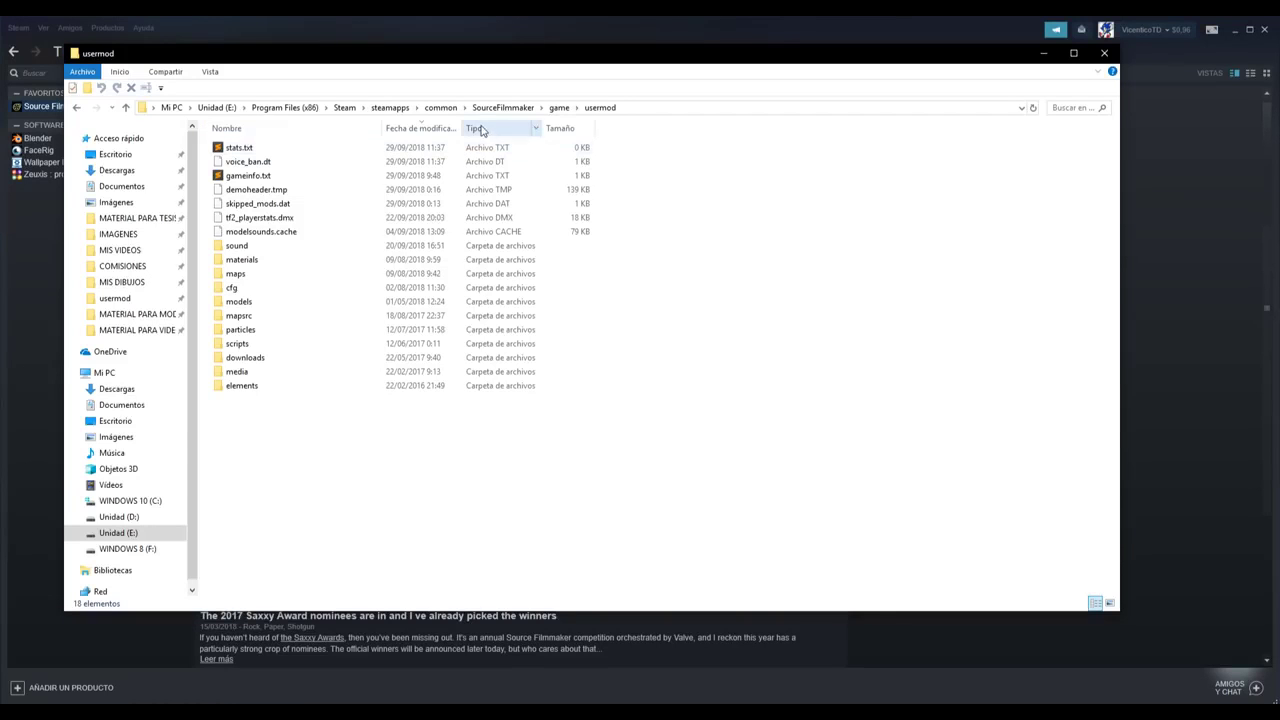
- Copy the SourceFilmmaker folder path from the address bar and return to the avatar folder
{"action": "left_click", "coordinate": [503, 110]}
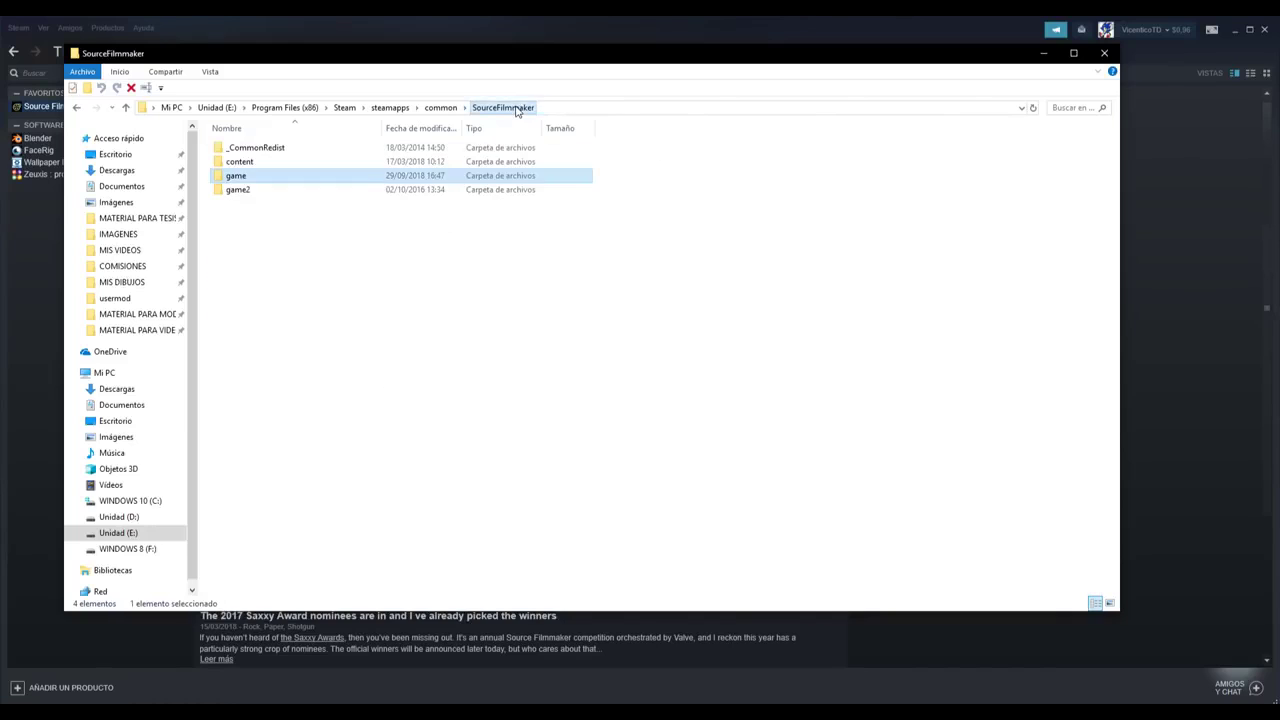
{"action": "left_click", "coordinate": [563, 107]}
{"action": "right_click", "coordinate": [181, 107]}
{"action": "left_click", "coordinate": [257, 152]}
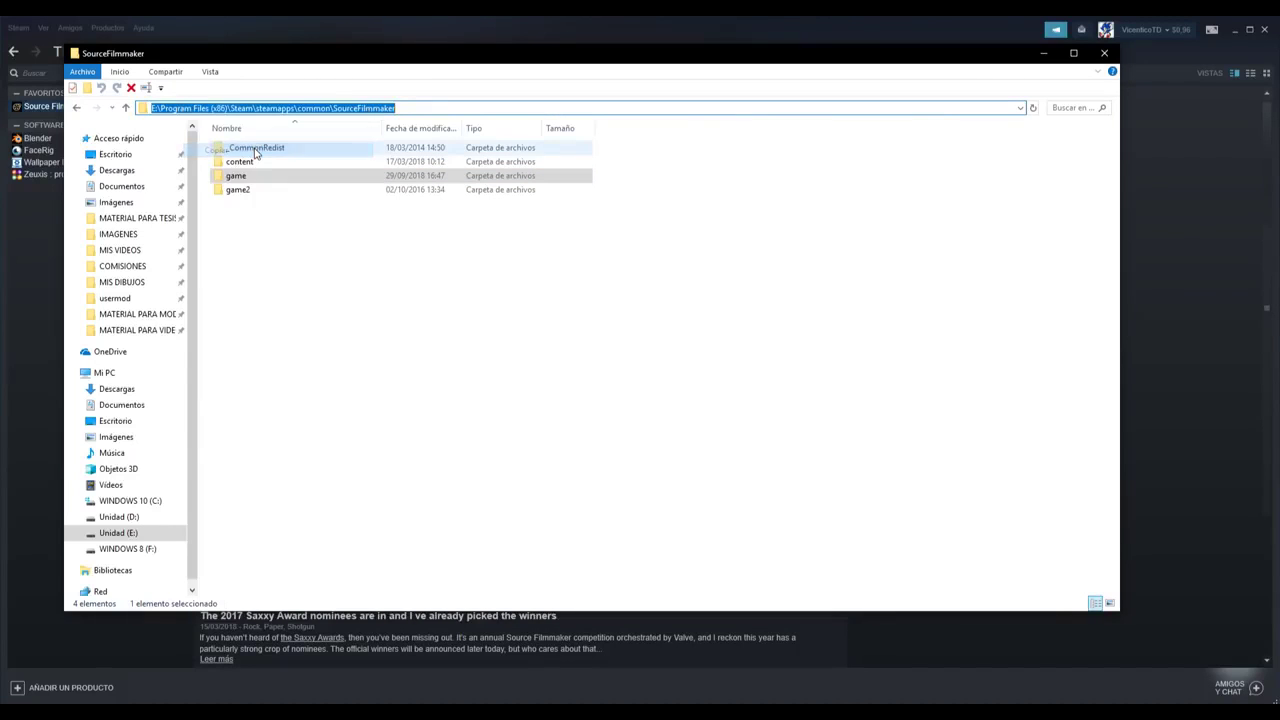
{"action": "left_click", "coordinate": [443, 337]}
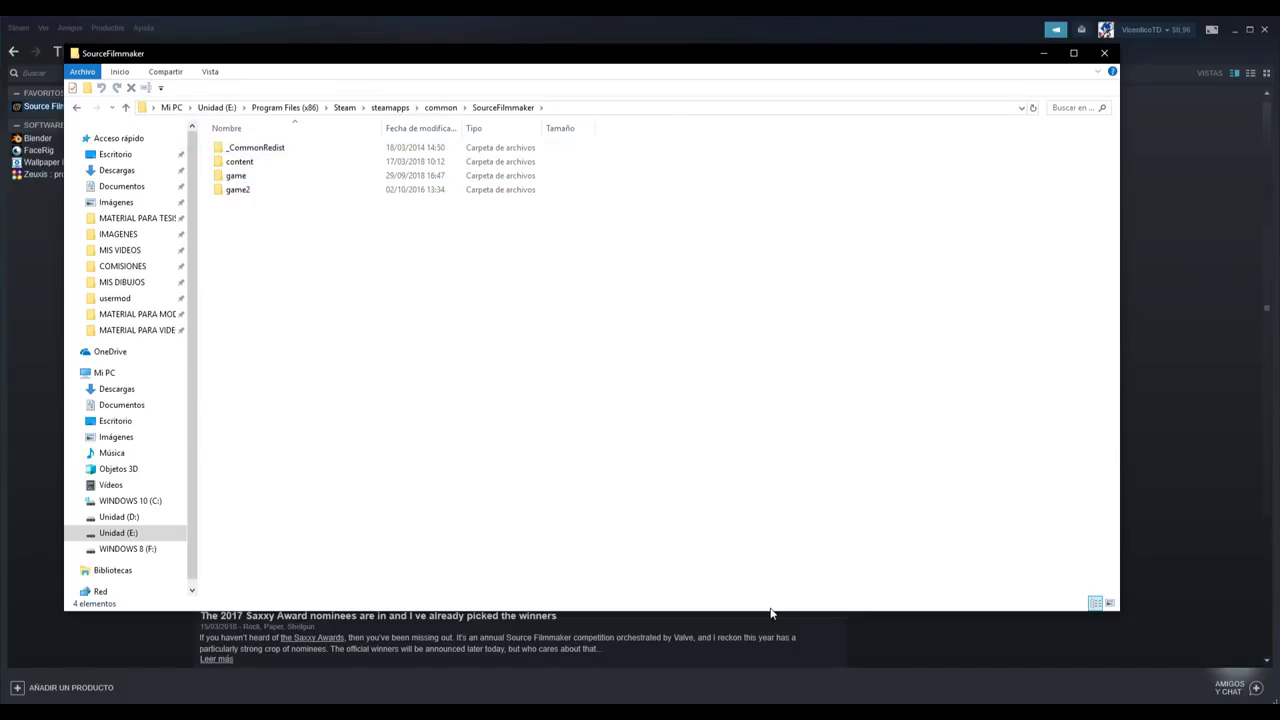
{"action": "key", "text": "alt+Tab"}
- Open the Compilador folder and drag SFM Compile.bat into Notepad++
{"action": "left_click", "coordinate": [434, 288]}
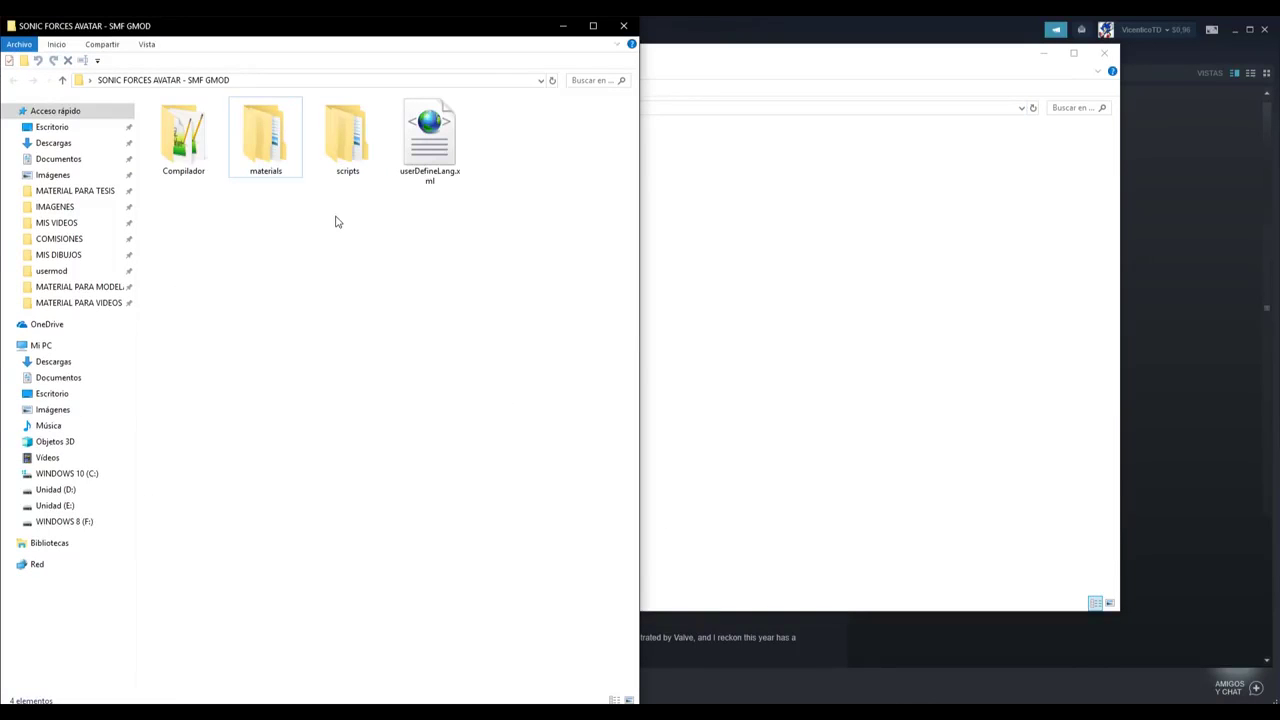
{"action": "double_click", "coordinate": [181, 137]}
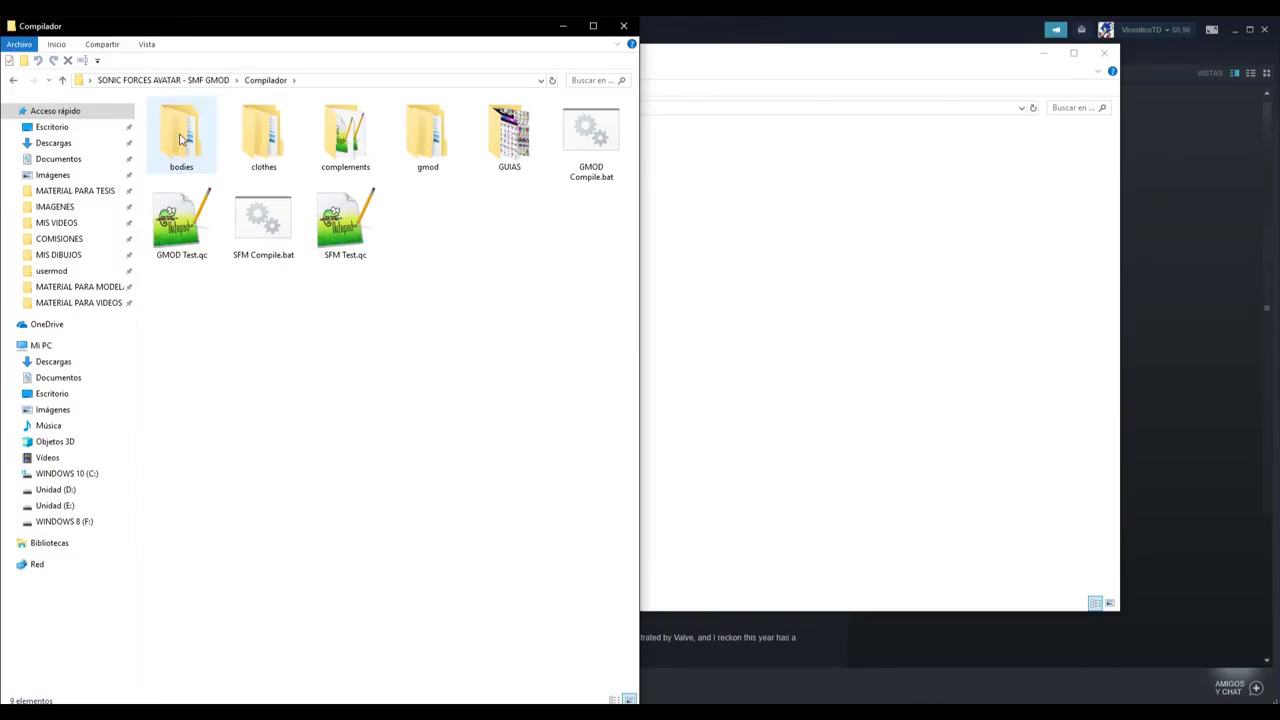
{"action": "left_click_drag", "start_coordinate": [505, 319], "coordinate": [128, 180]}
{"action": "left_click", "coordinate": [263, 222]}
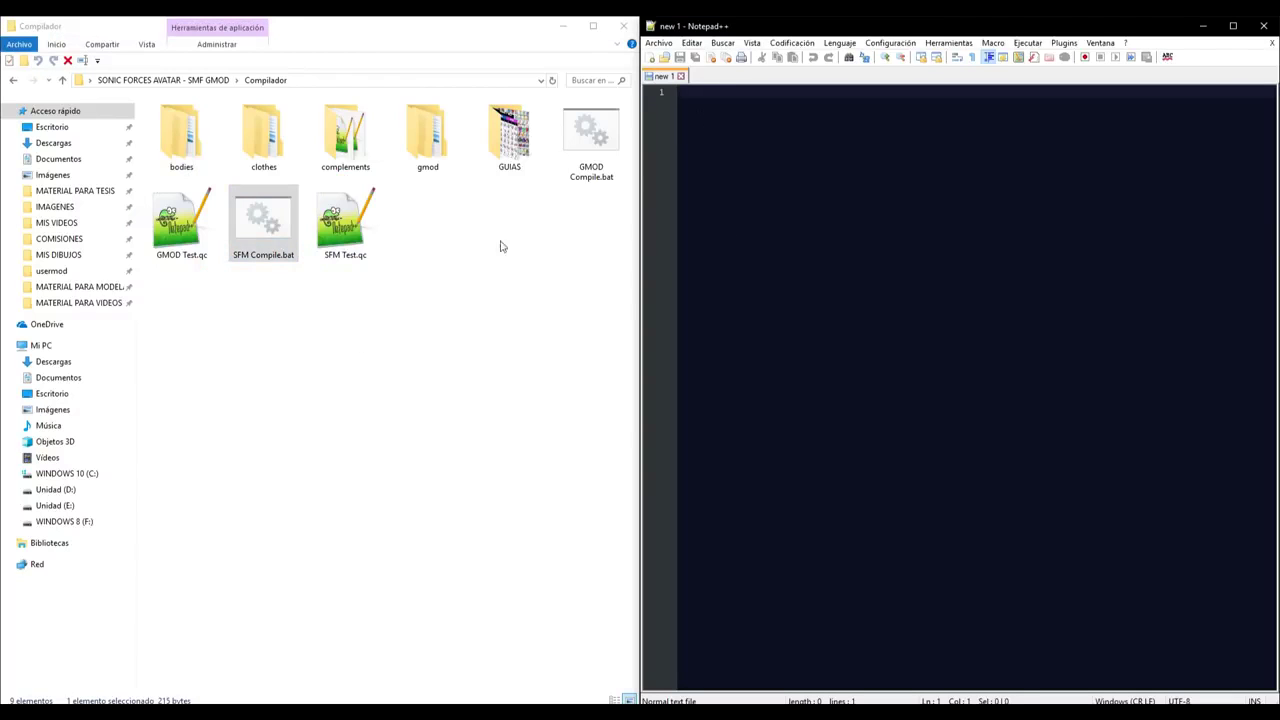
{"action": "left_click_drag", "start_coordinate": [263, 222], "coordinate": [731, 217]}
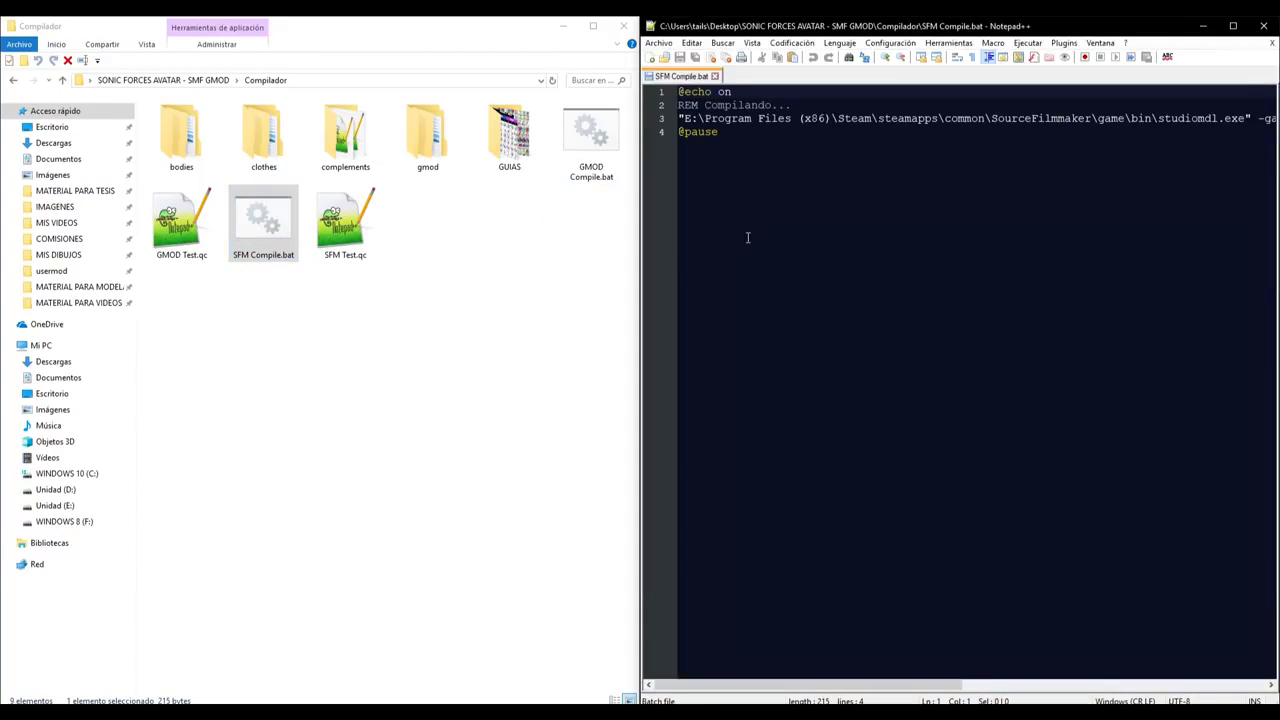
- Maximize Notepad++ and paste the SourceFilmmaker path over the studiomdl path on line 3
{"action": "left_click", "coordinate": [1233, 26]}
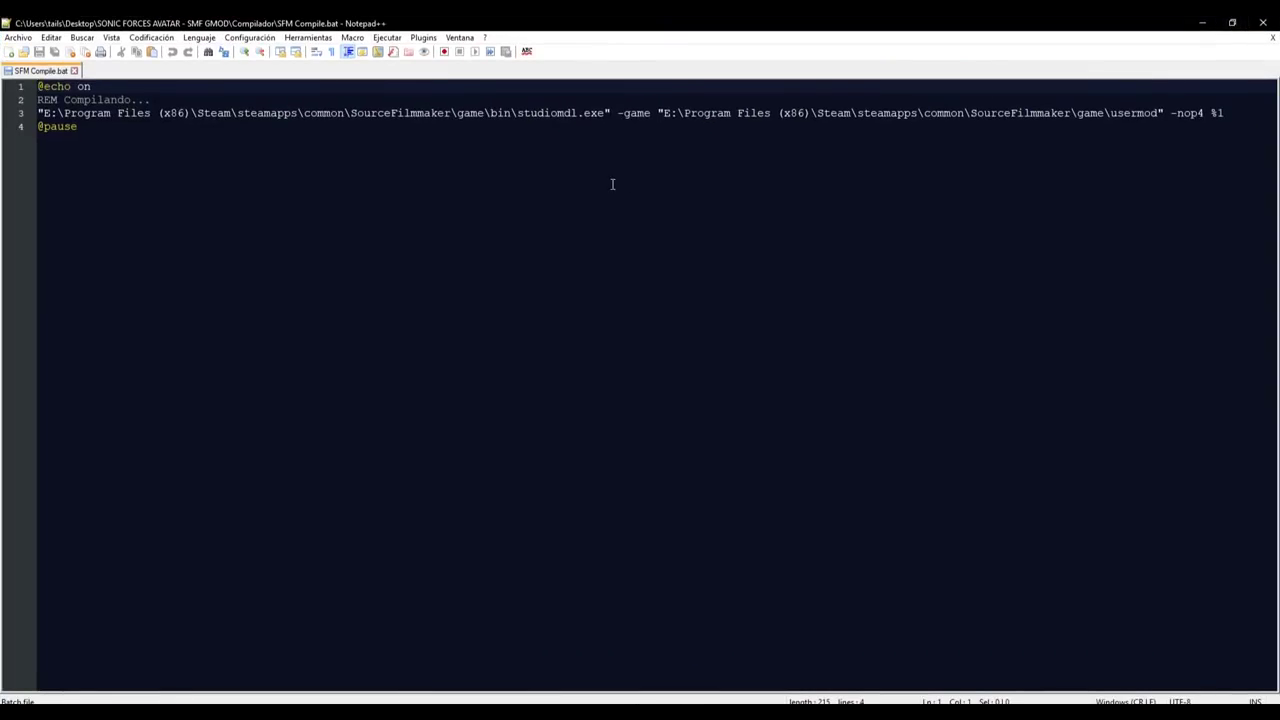
{"action": "scroll", "coordinate": [626, 225], "scroll_direction": "down", "scroll_amount": 4}
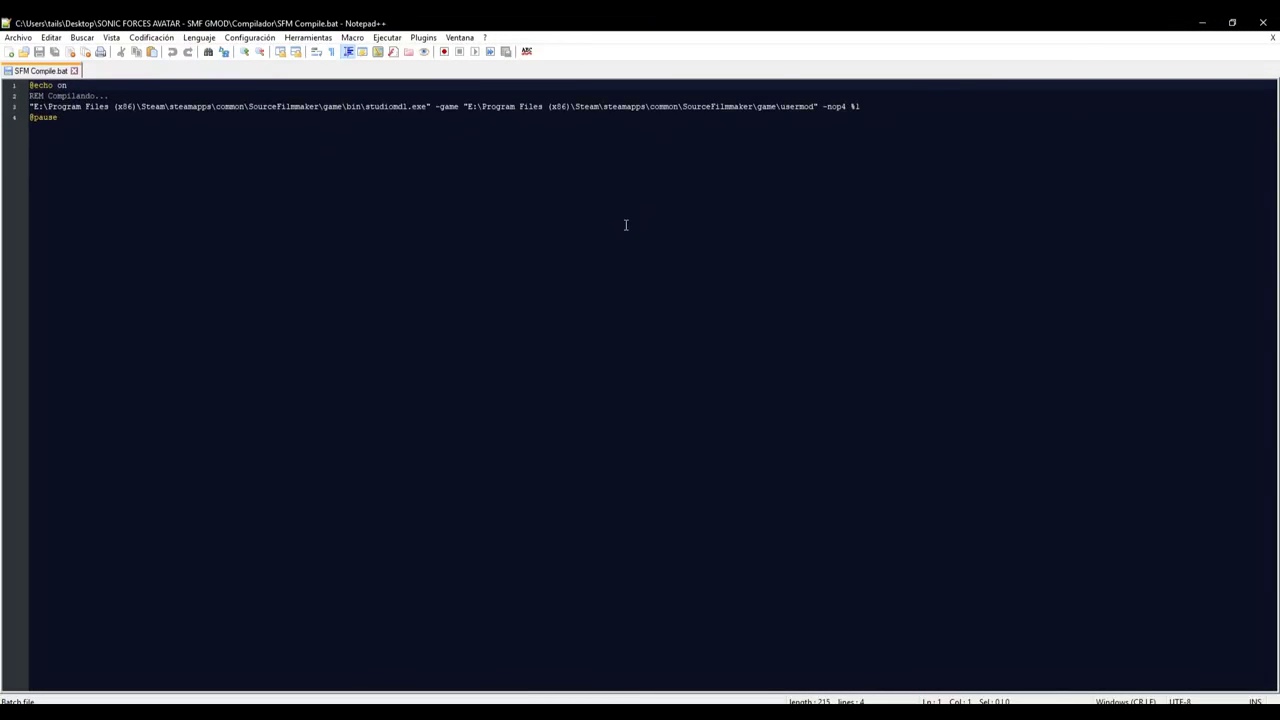
{"action": "scroll", "coordinate": [626, 225], "scroll_direction": "up", "scroll_amount": 6}
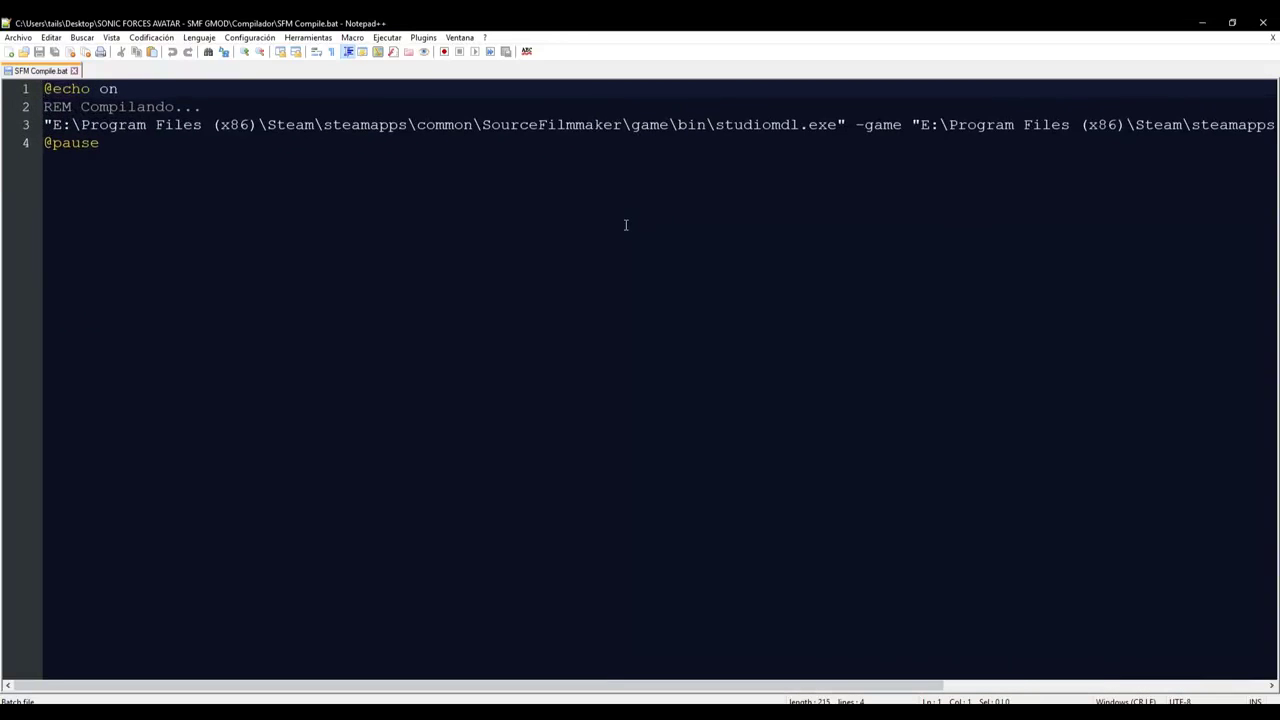
{"action": "scroll", "coordinate": [626, 225], "scroll_direction": "down", "scroll_amount": 4}
{"action": "scroll", "coordinate": [626, 225], "scroll_direction": "up", "scroll_amount": 1}
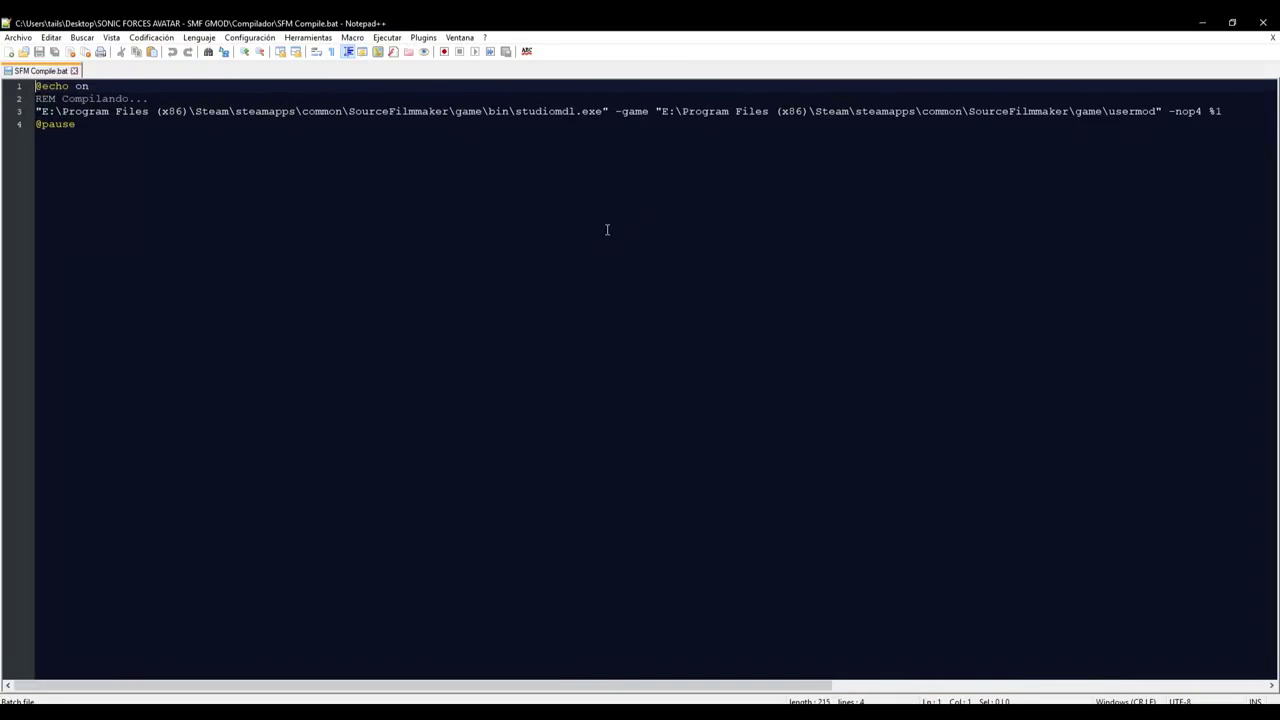
{"action": "left_click_drag", "start_coordinate": [44, 111], "coordinate": [455, 111]}
{"action": "key", "text": "ctrl+c"}
{"action": "right_click", "coordinate": [447, 112]}
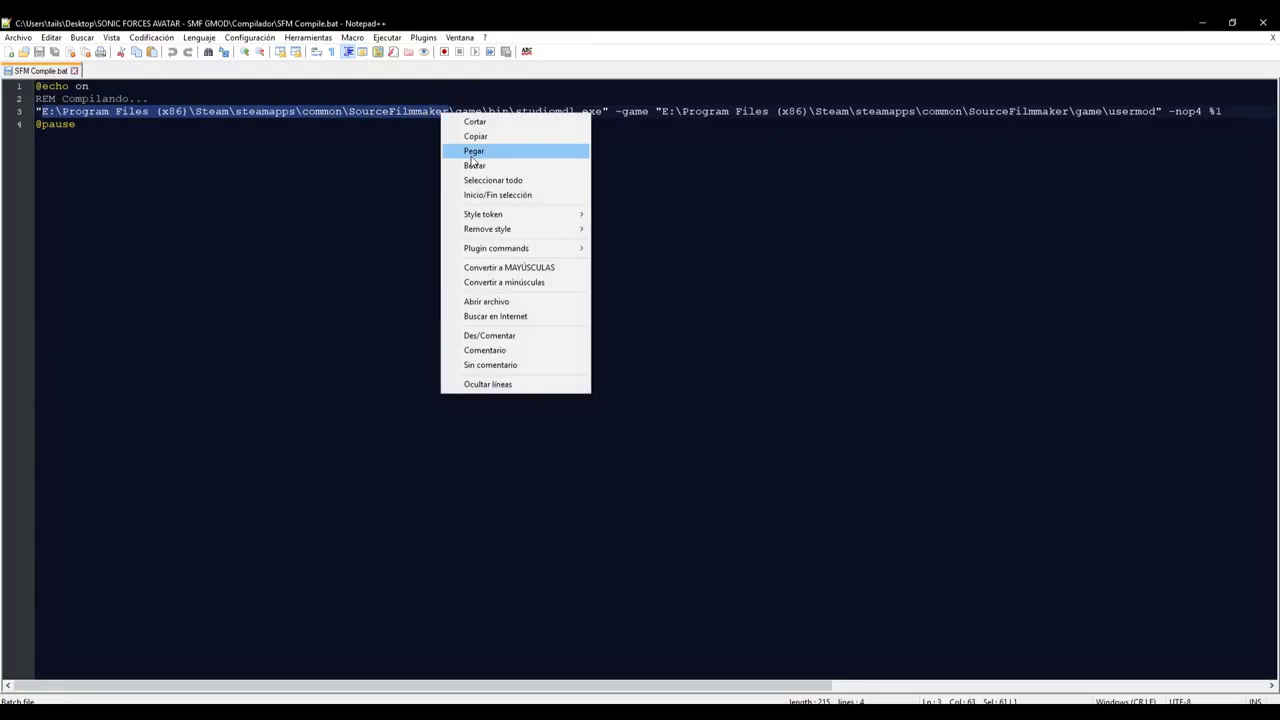
{"action": "left_click", "coordinate": [472, 151]}
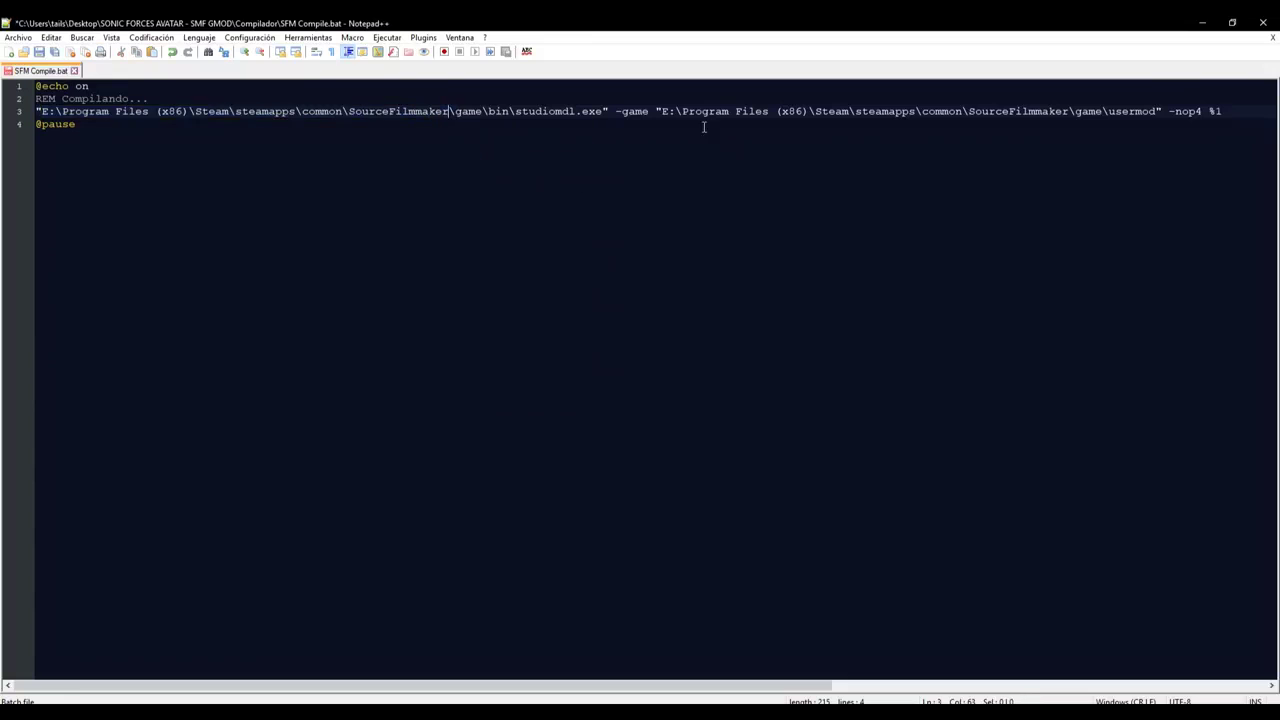
- Paste the same path over the -game path, save the file and close Notepad++
{"action": "left_click_drag", "start_coordinate": [662, 112], "coordinate": [1073, 111]}
{"action": "key", "text": "ctrl+c"}
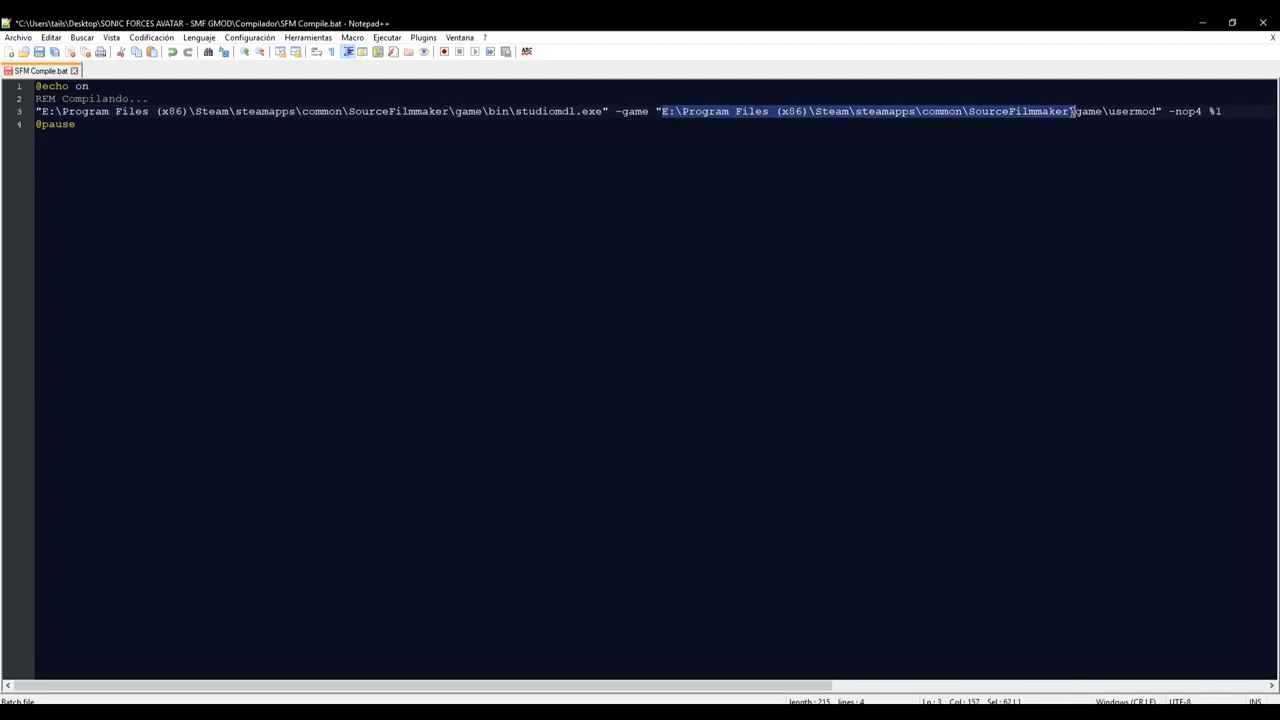
{"action": "right_click", "coordinate": [1059, 111]}
{"action": "left_click", "coordinate": [1088, 160]}
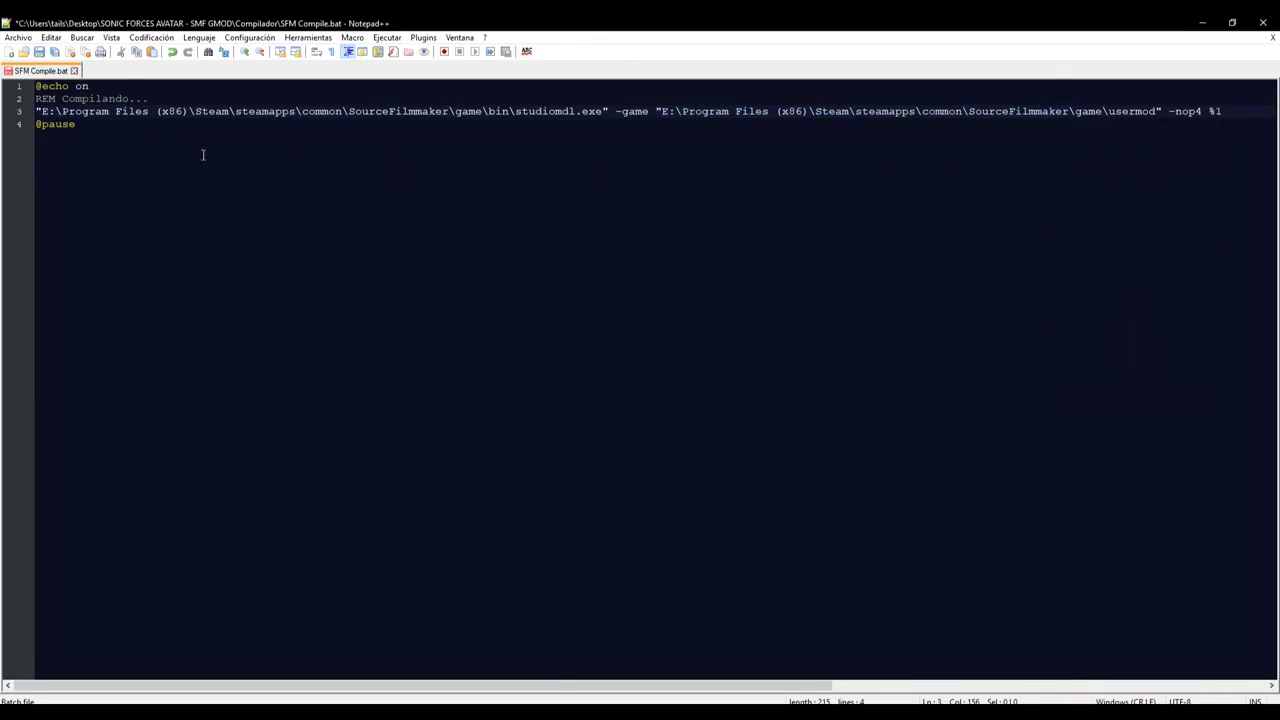
{"action": "left_click", "coordinate": [40, 52]}
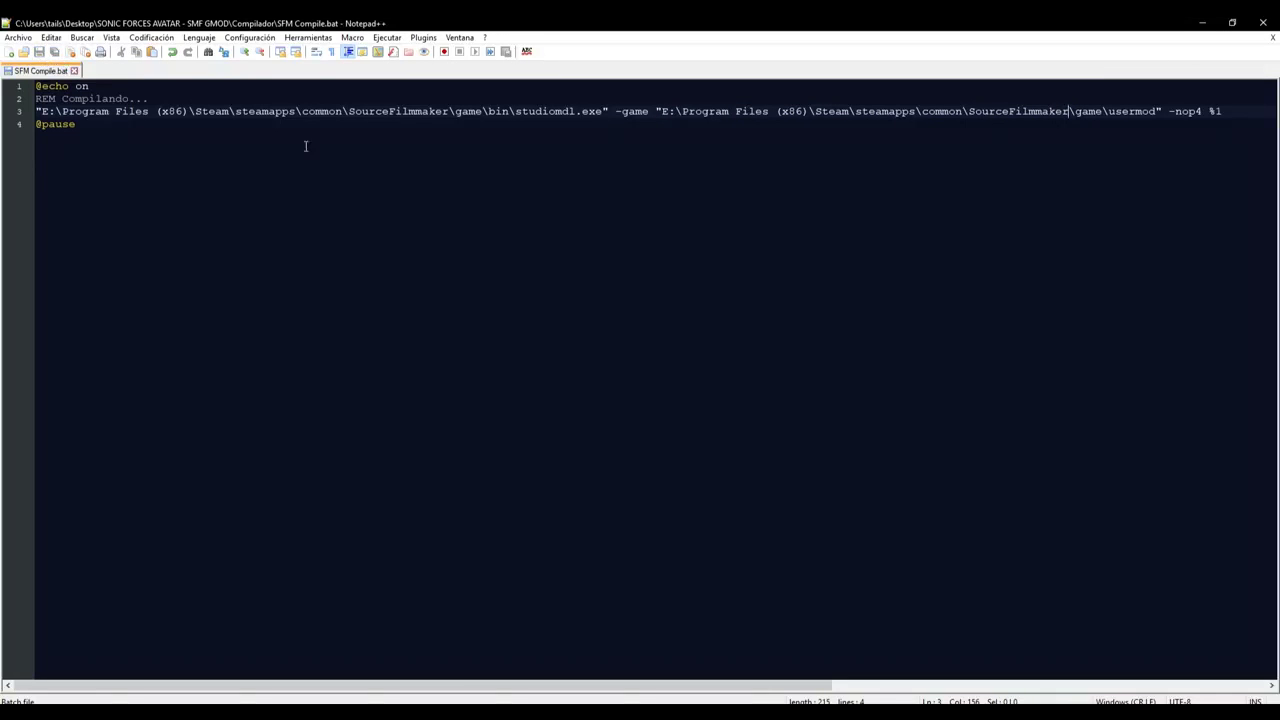
{"action": "left_click", "coordinate": [1268, 22]}
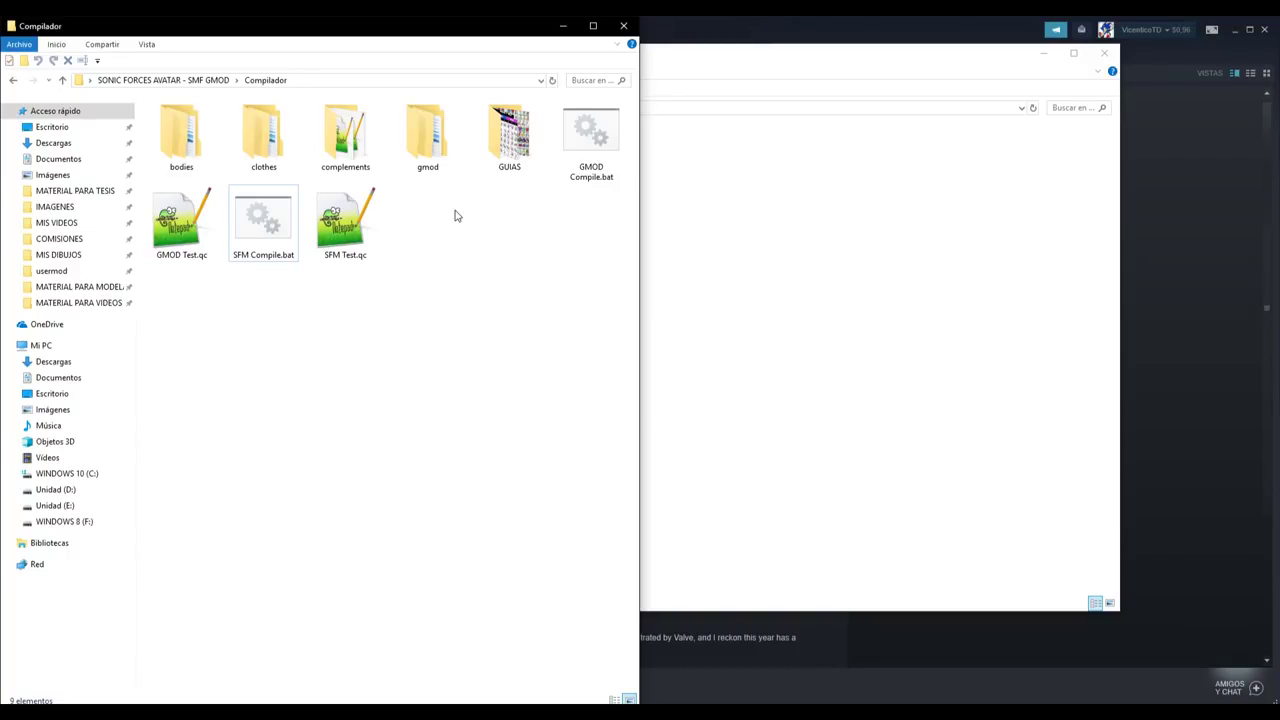
- Close the SourceFilmmaker folder window and the Source Filmmaker properties
{"action": "left_click", "coordinate": [757, 57]}
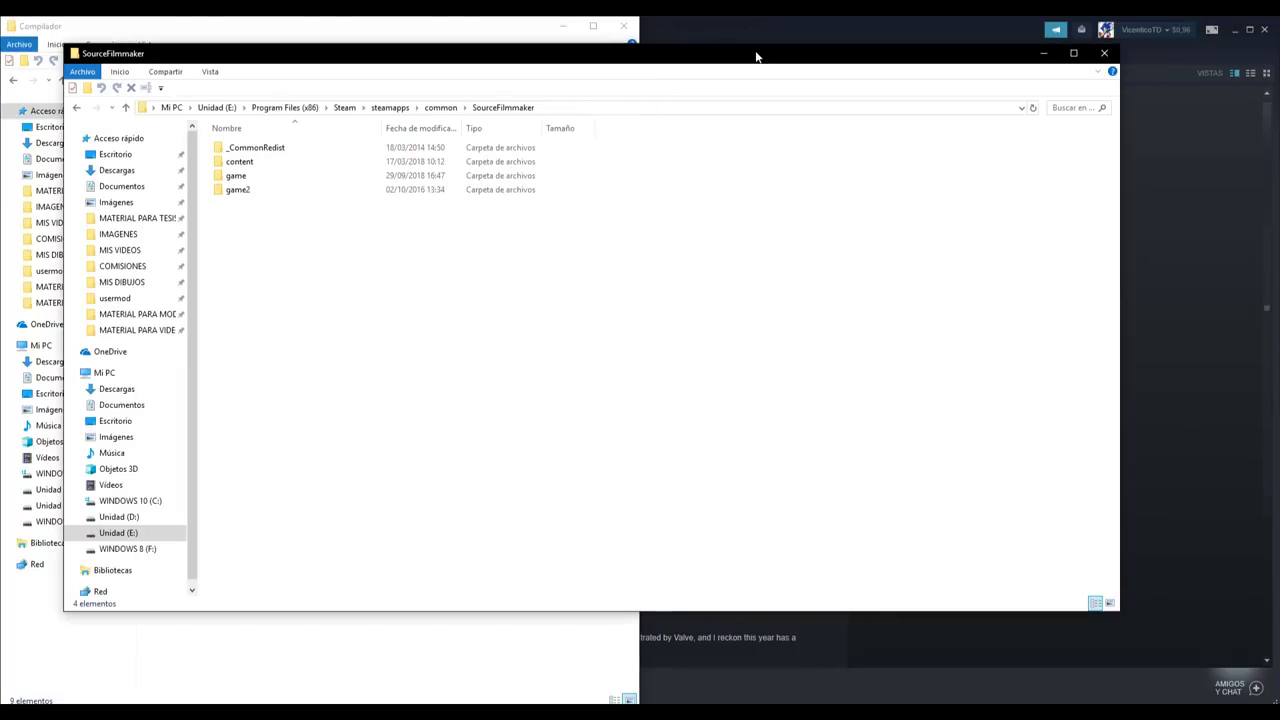
{"action": "left_click", "coordinate": [1104, 53]}
{"action": "left_click", "coordinate": [1020, 286]}
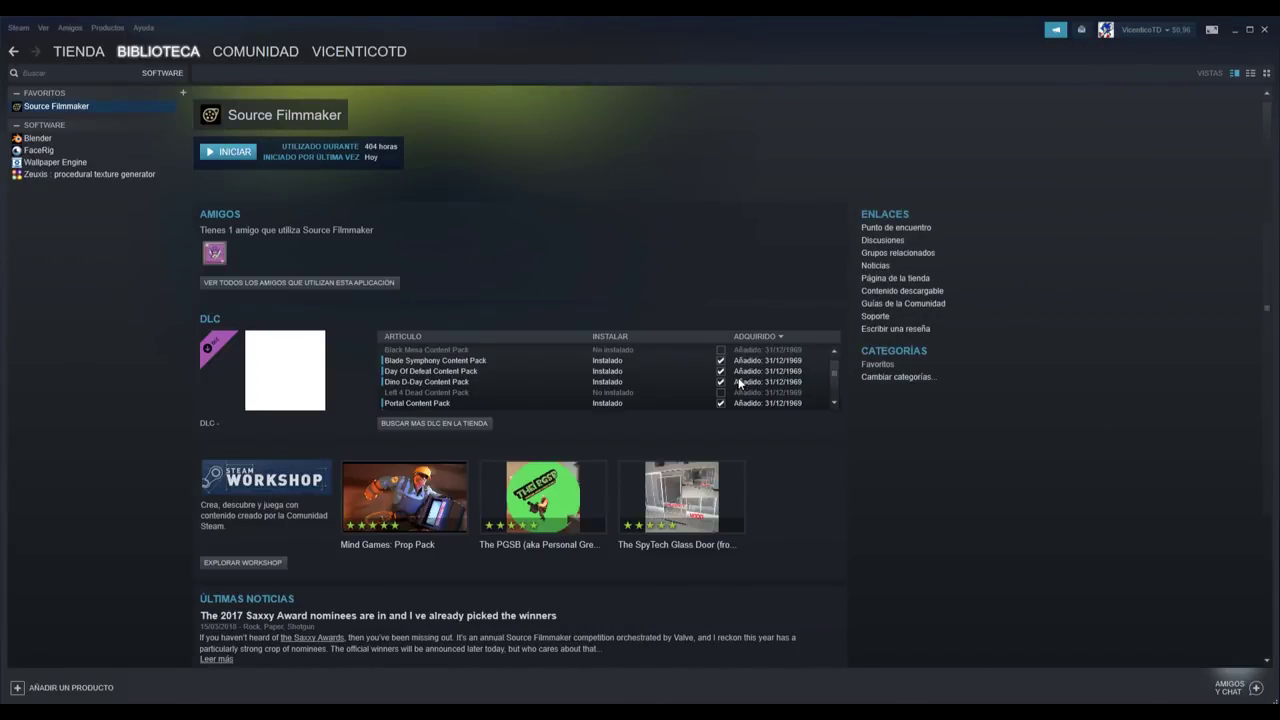
{"action": "key", "text": "alt+Tab"}
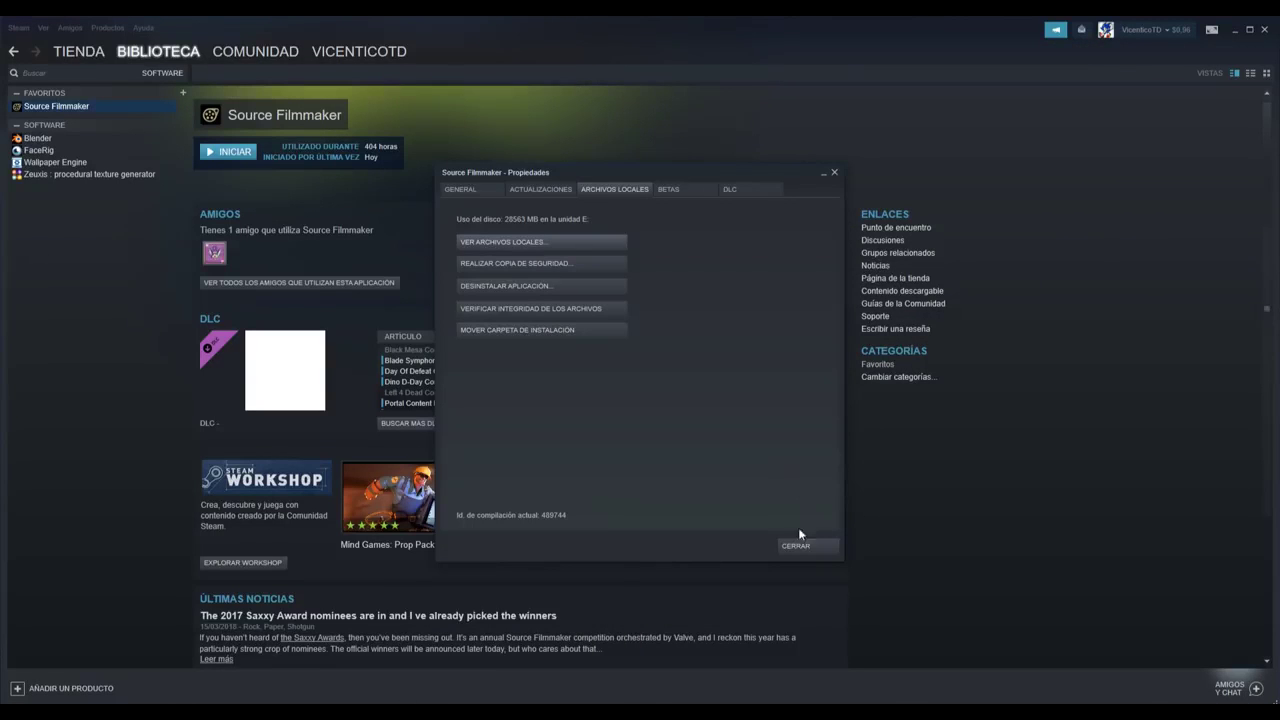
{"action": "left_click", "coordinate": [797, 543]}
- Open Garry's Mod's local files from its Steam properties
{"action": "left_click", "coordinate": [162, 73]}
{"action": "left_click", "coordinate": [174, 102]}
{"action": "right_click", "coordinate": [63, 112]}
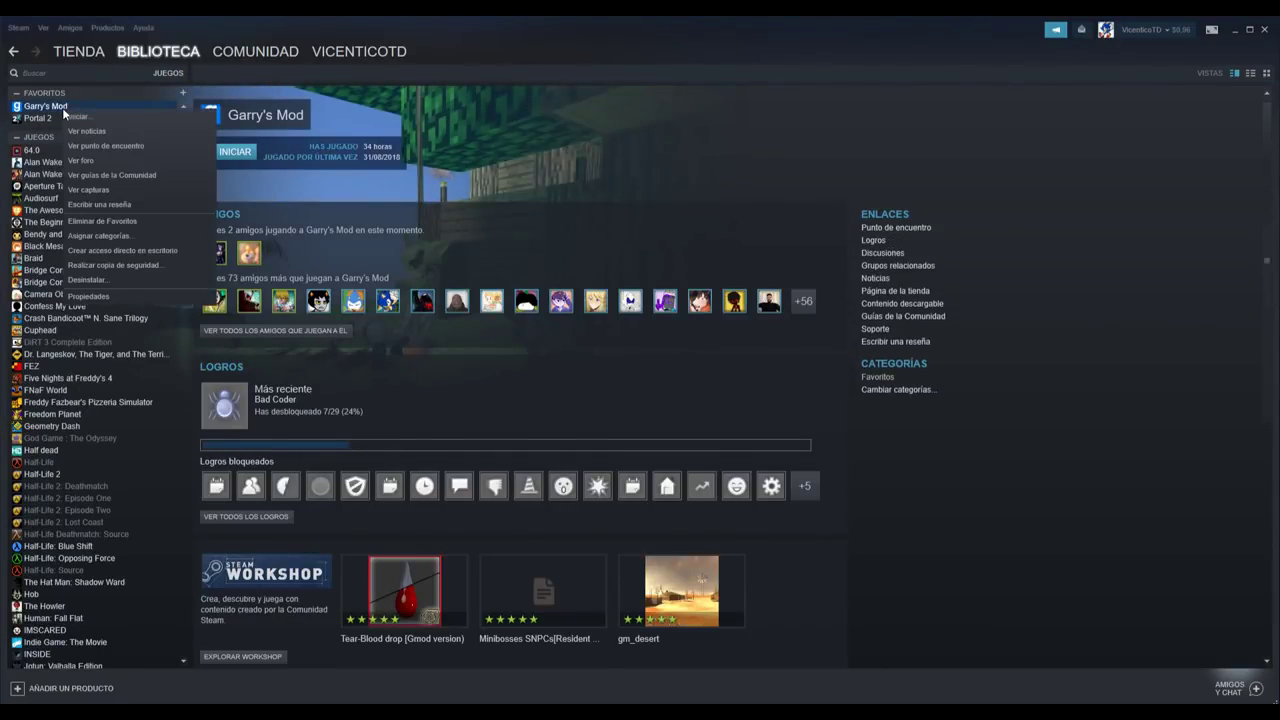
{"action": "left_click", "coordinate": [116, 297]}
{"action": "left_click", "coordinate": [614, 190]}
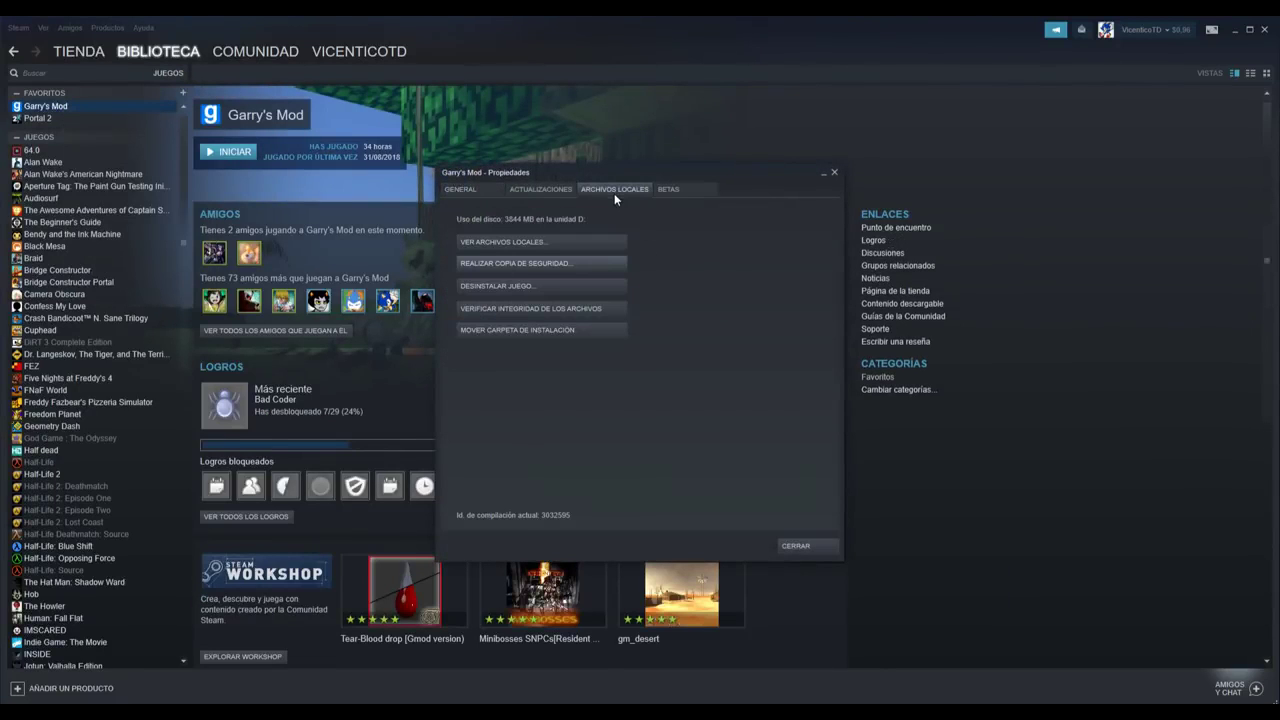
{"action": "left_click", "coordinate": [508, 243]}
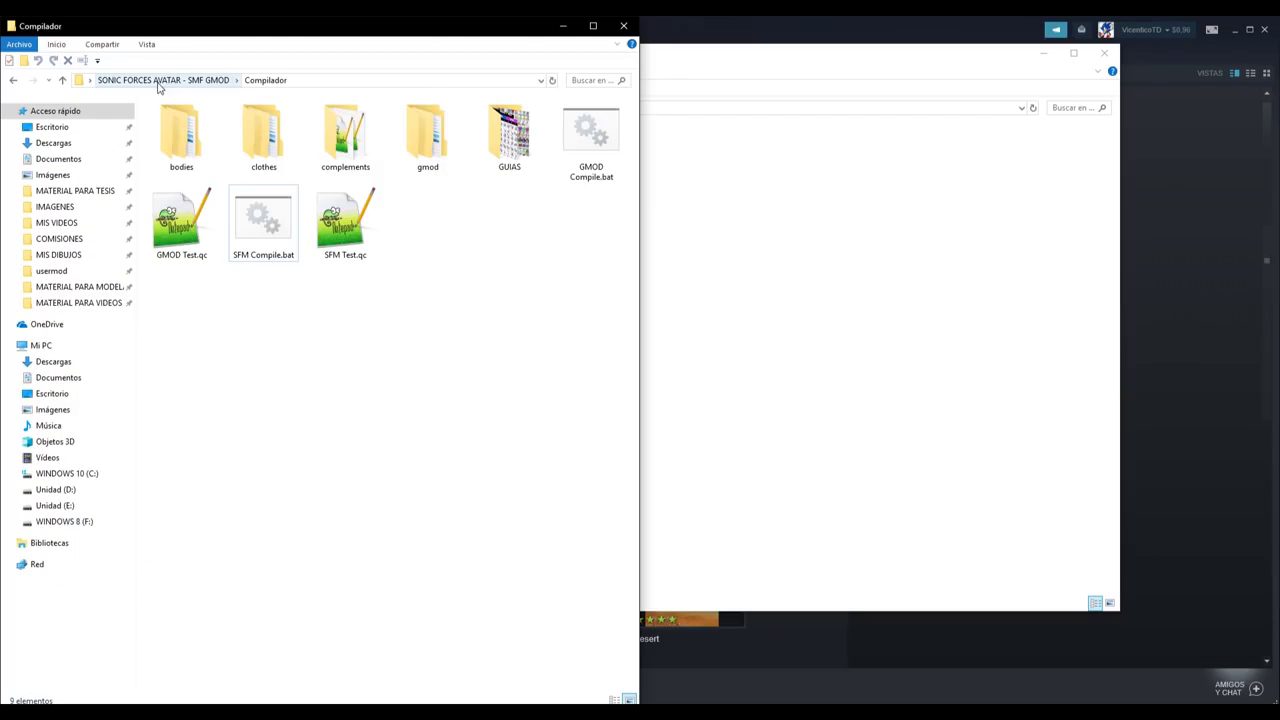
- Go up to the avatar project folder and copy its materials folder
{"action": "left_click", "coordinate": [157, 80]}
{"action": "left_click", "coordinate": [268, 197]}
{"action": "left_click", "coordinate": [260, 145]}
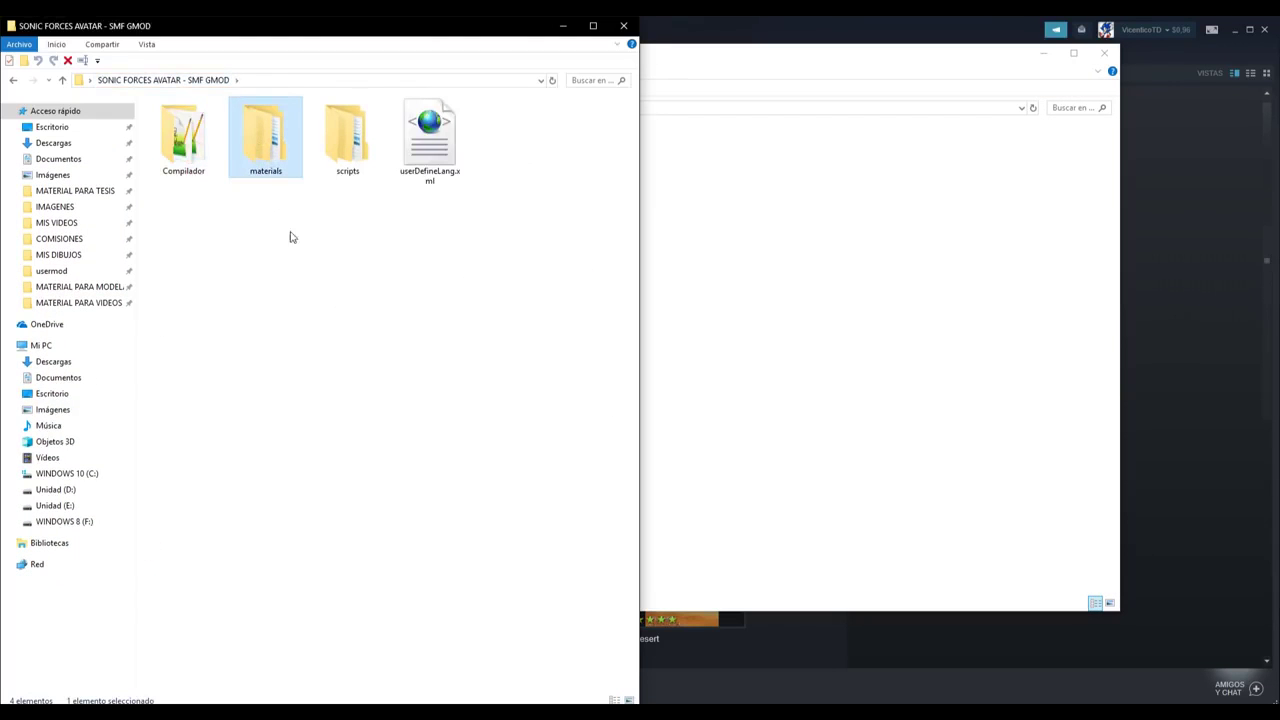
{"action": "right_click", "coordinate": [268, 160]}
{"action": "left_click", "coordinate": [112, 403]}
- Paste the materials folder into the garrysmod game folder
{"action": "left_click", "coordinate": [866, 248]}
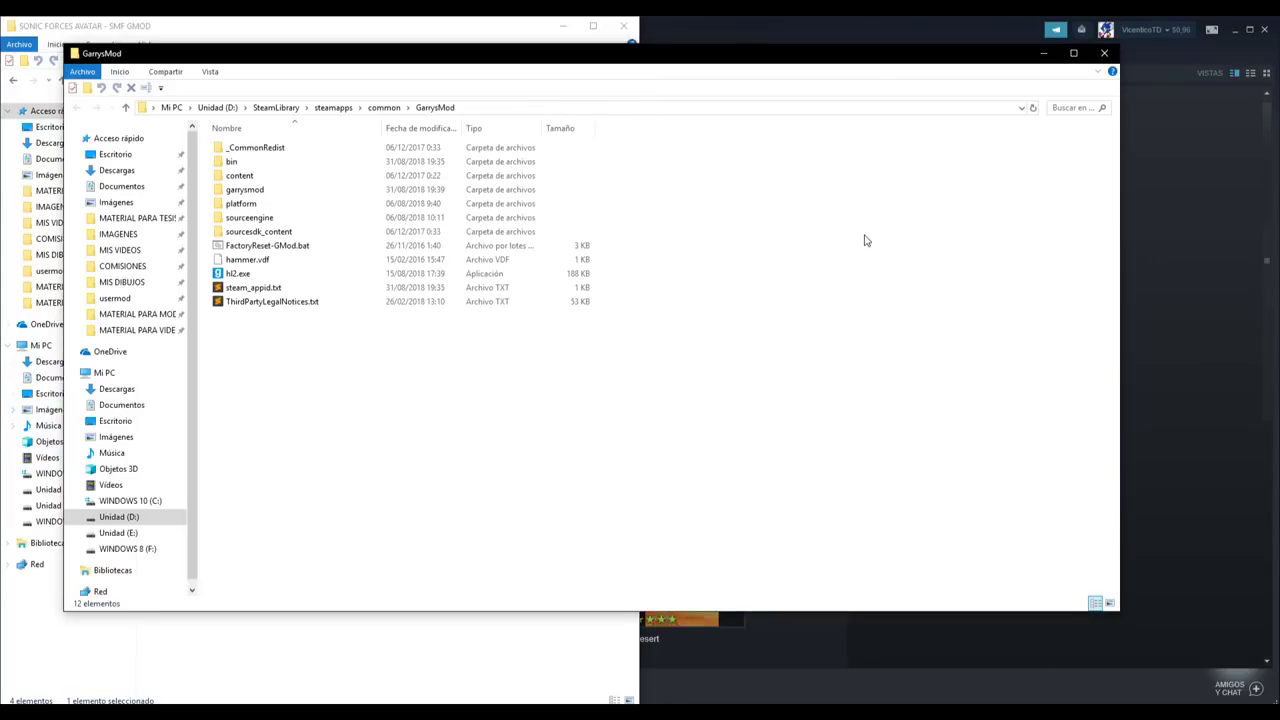
{"action": "double_click", "coordinate": [258, 192]}
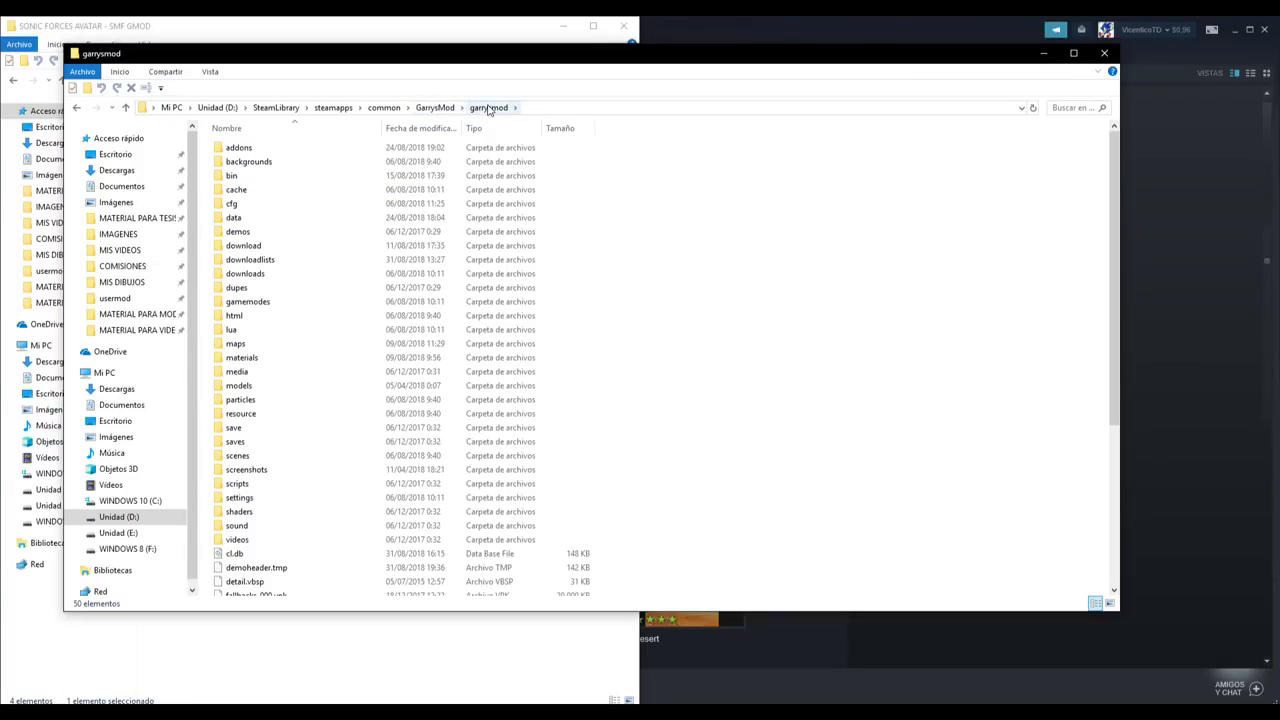
{"action": "right_click", "coordinate": [646, 294]}
{"action": "left_click", "coordinate": [545, 386]}
- Copy the GarrysMod install folder path from the address bar
{"action": "left_click", "coordinate": [445, 108]}
{"action": "left_click", "coordinate": [490, 107]}
{"action": "left_click_drag", "start_coordinate": [490, 107], "coordinate": [215, 110]}
{"action": "right_click", "coordinate": [289, 108]}
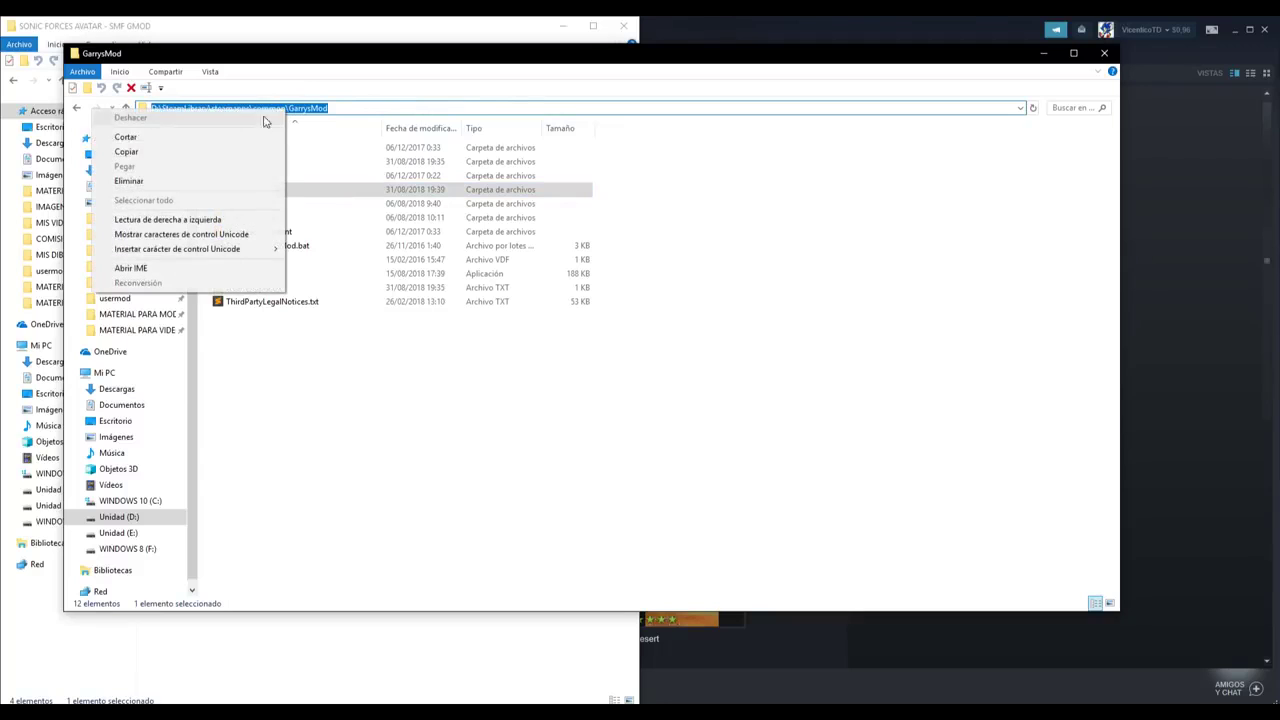
{"action": "left_click", "coordinate": [175, 151]}
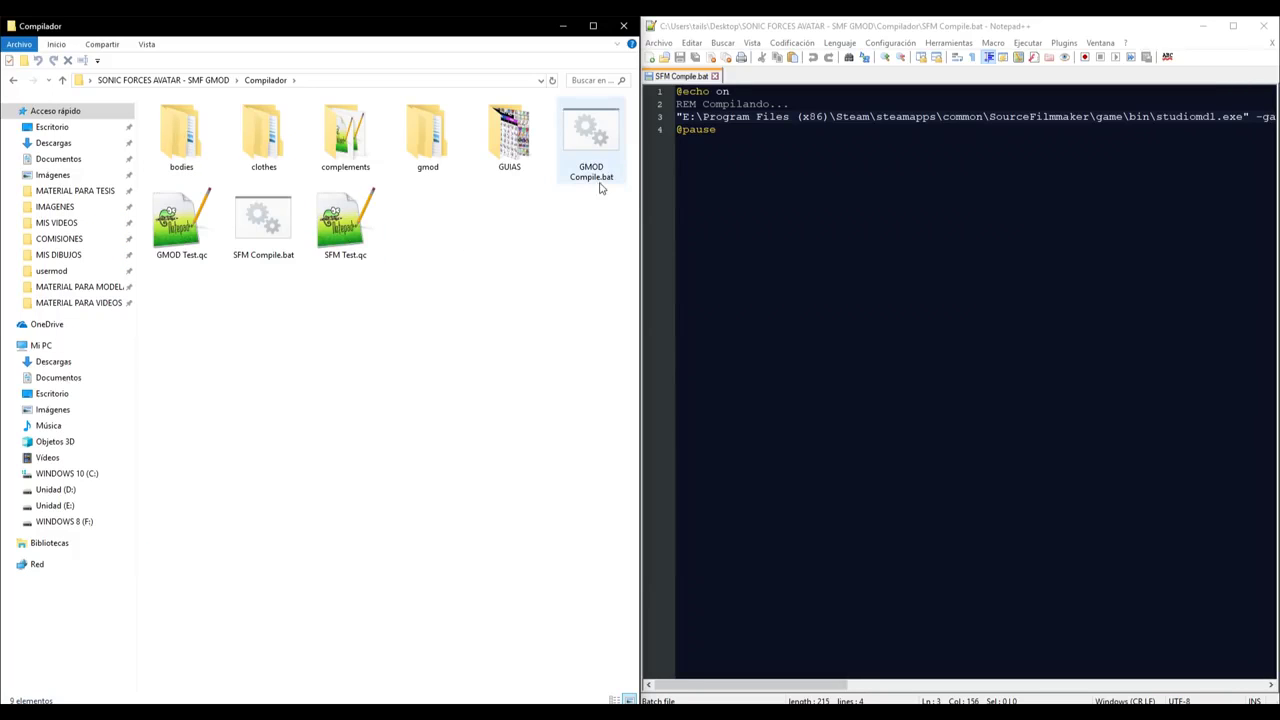
- Replace both paths on line 3 of GMOD Compile.bat with the GarrysMod install path
{"action": "left_click_drag", "start_coordinate": [598, 152], "coordinate": [321, 110]}
{"action": "key", "text": "ctrl+c"}
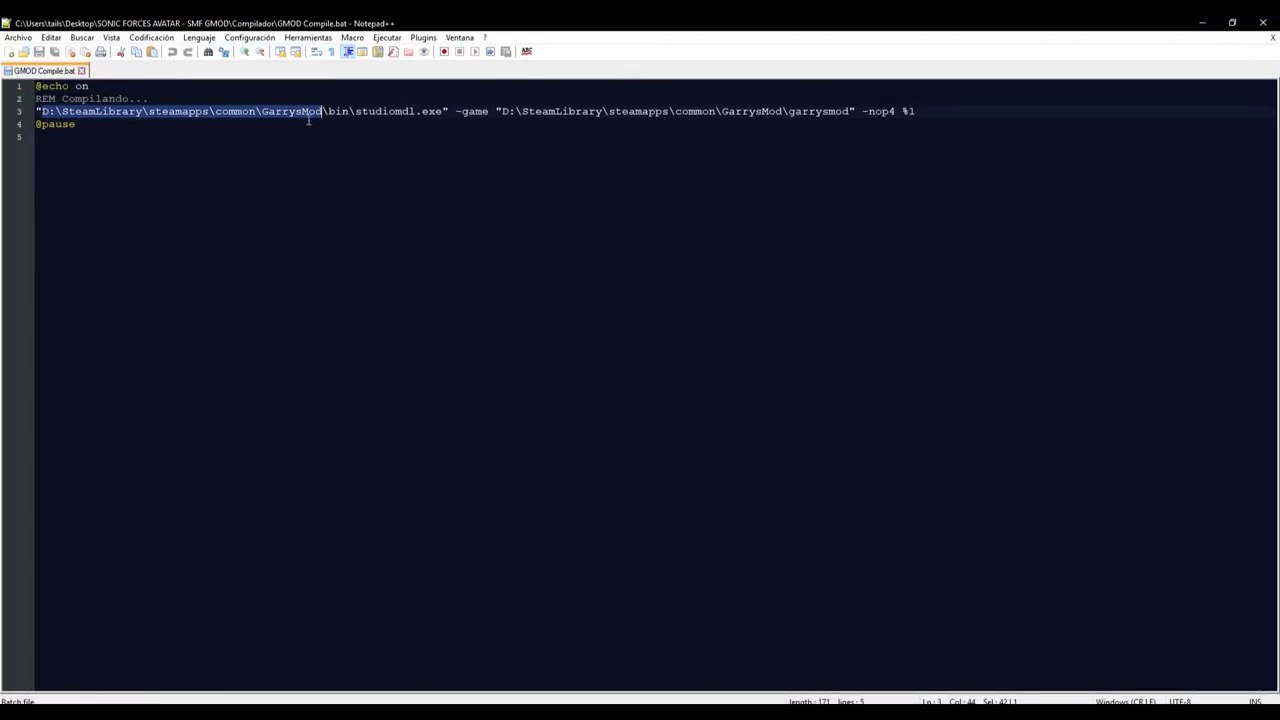
{"action": "right_click", "coordinate": [307, 111]}
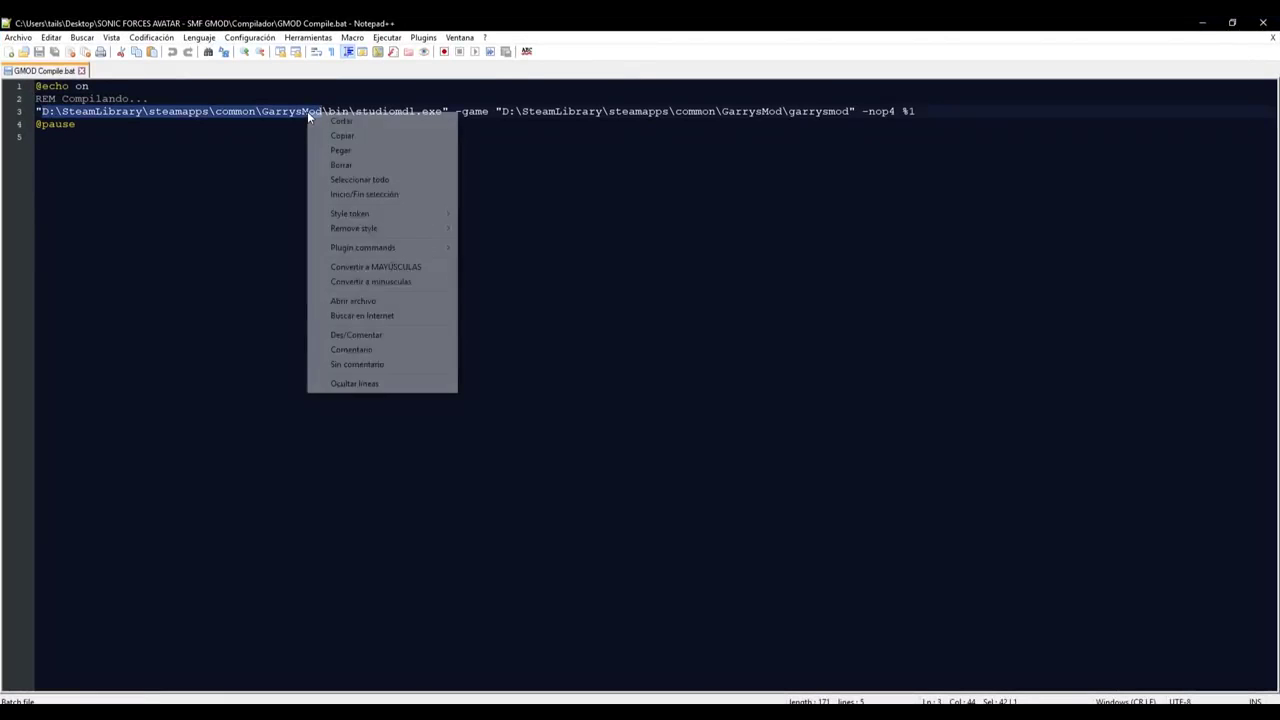
{"action": "left_click", "coordinate": [345, 149]}
{"action": "left_click_drag", "start_coordinate": [502, 111], "coordinate": [789, 111]}
{"action": "key", "text": "ctrl+c"}
{"action": "right_click", "coordinate": [762, 113]}
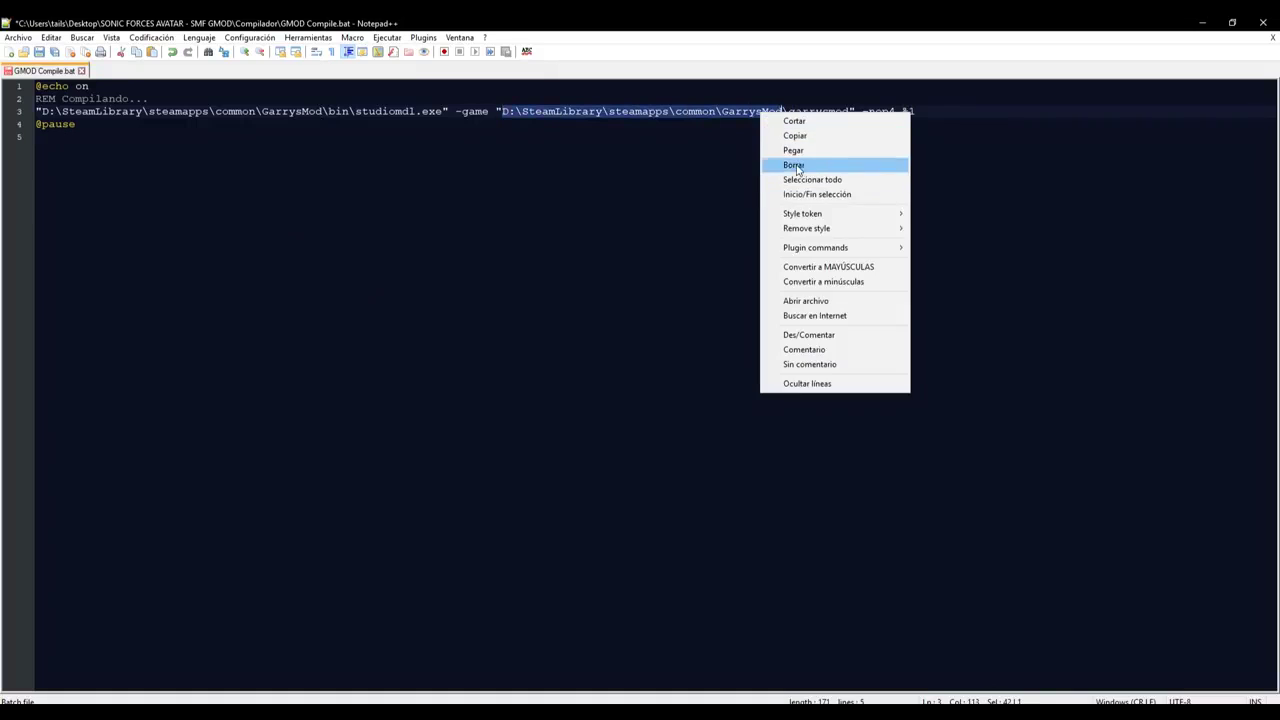
{"action": "left_click", "coordinate": [794, 152]}
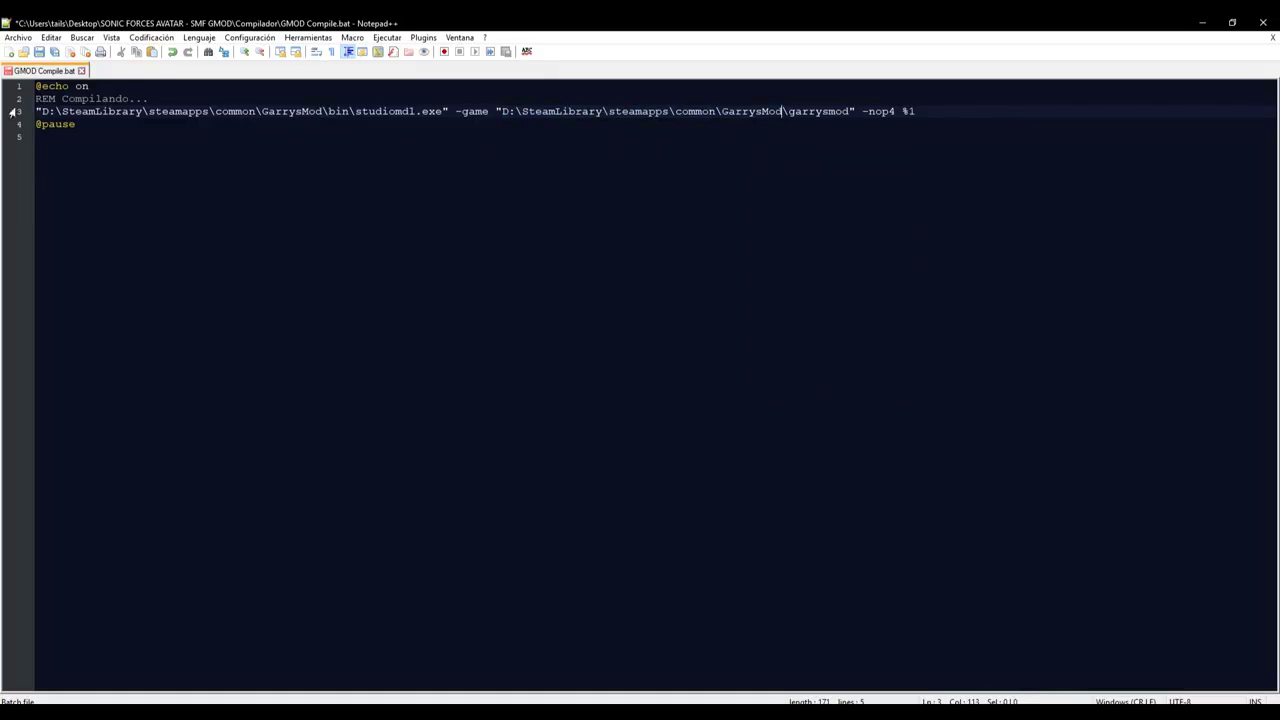
- Save GMOD Compile.bat and select the test .qc files in Explorer
{"action": "left_click", "coordinate": [39, 52]}
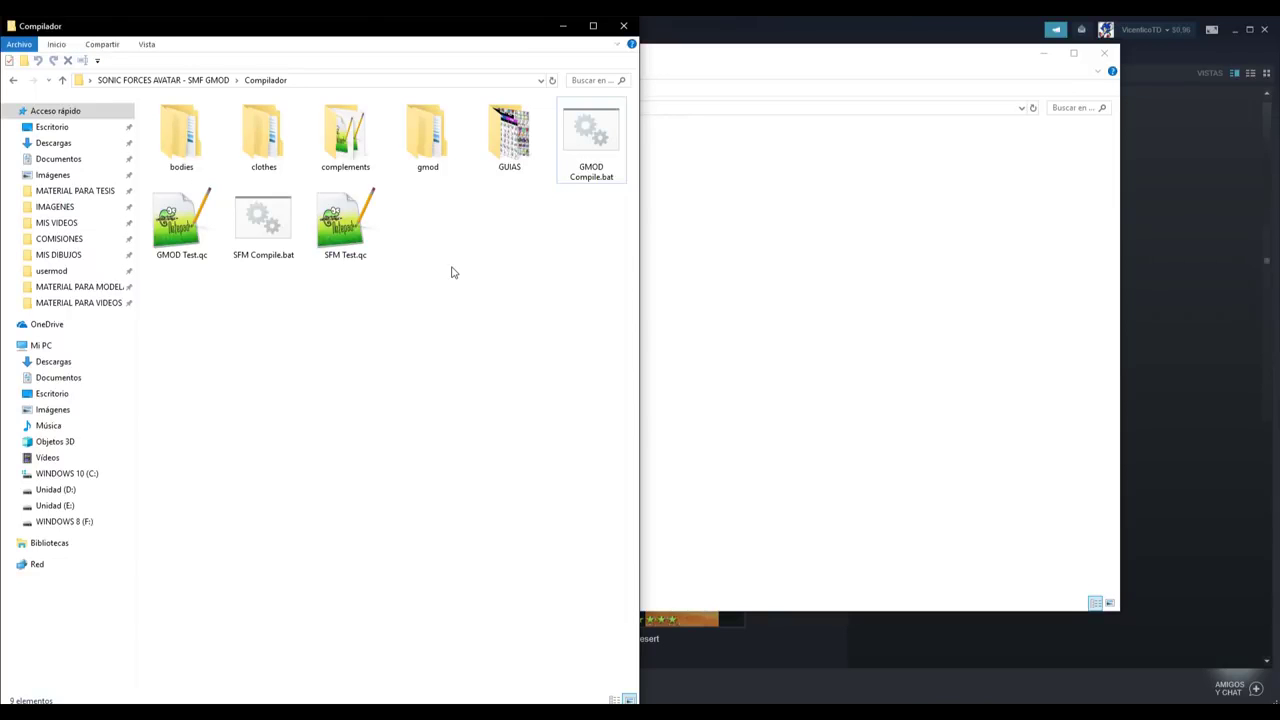
{"action": "left_click_drag", "start_coordinate": [243, 323], "coordinate": [286, 216]}
{"action": "left_click", "coordinate": [600, 160], "text": "ctrl"}
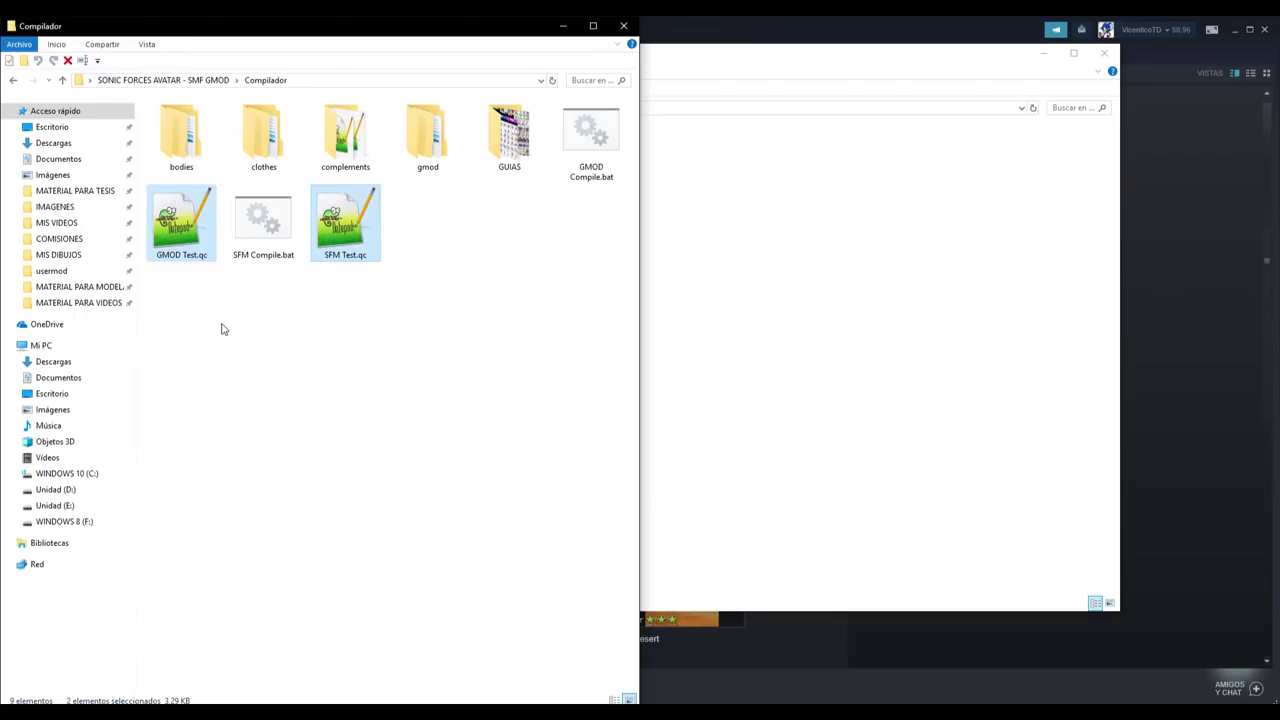
- Compile SFM Test.qc by dropping it onto SFM Compile.bat, then close the console
{"action": "left_click", "coordinate": [223, 329]}
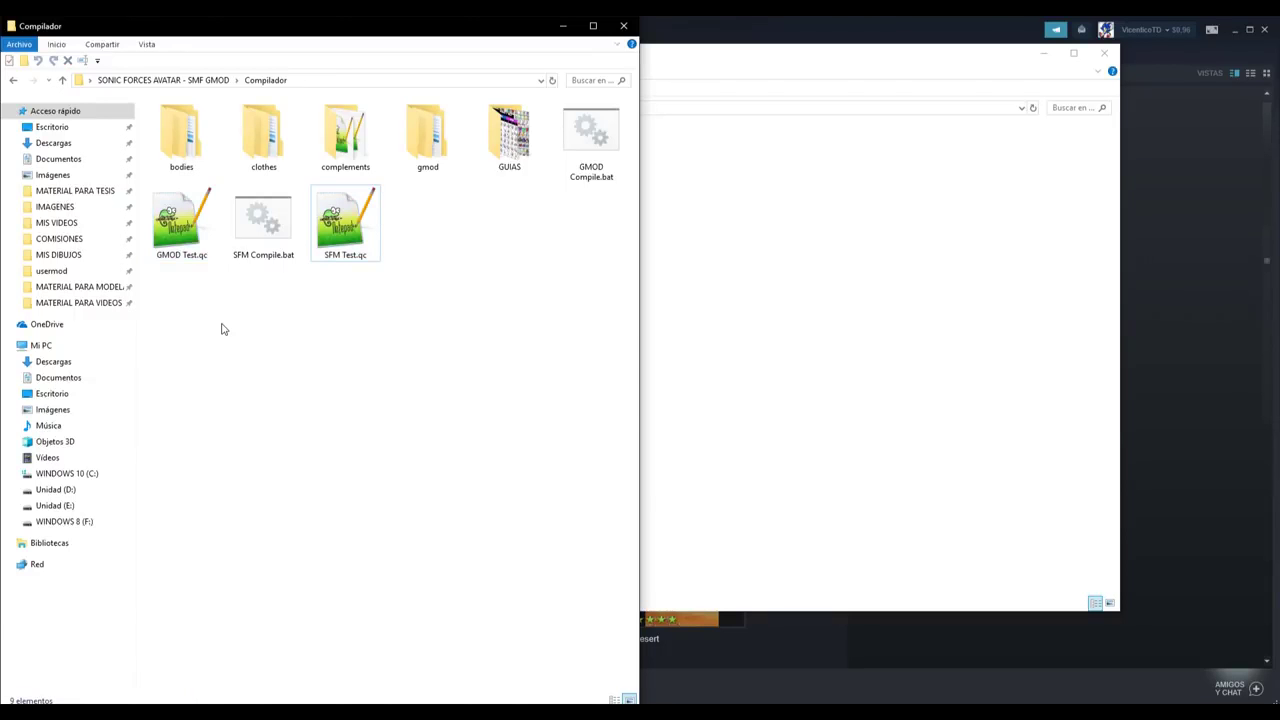
{"action": "left_click", "coordinate": [358, 221]}
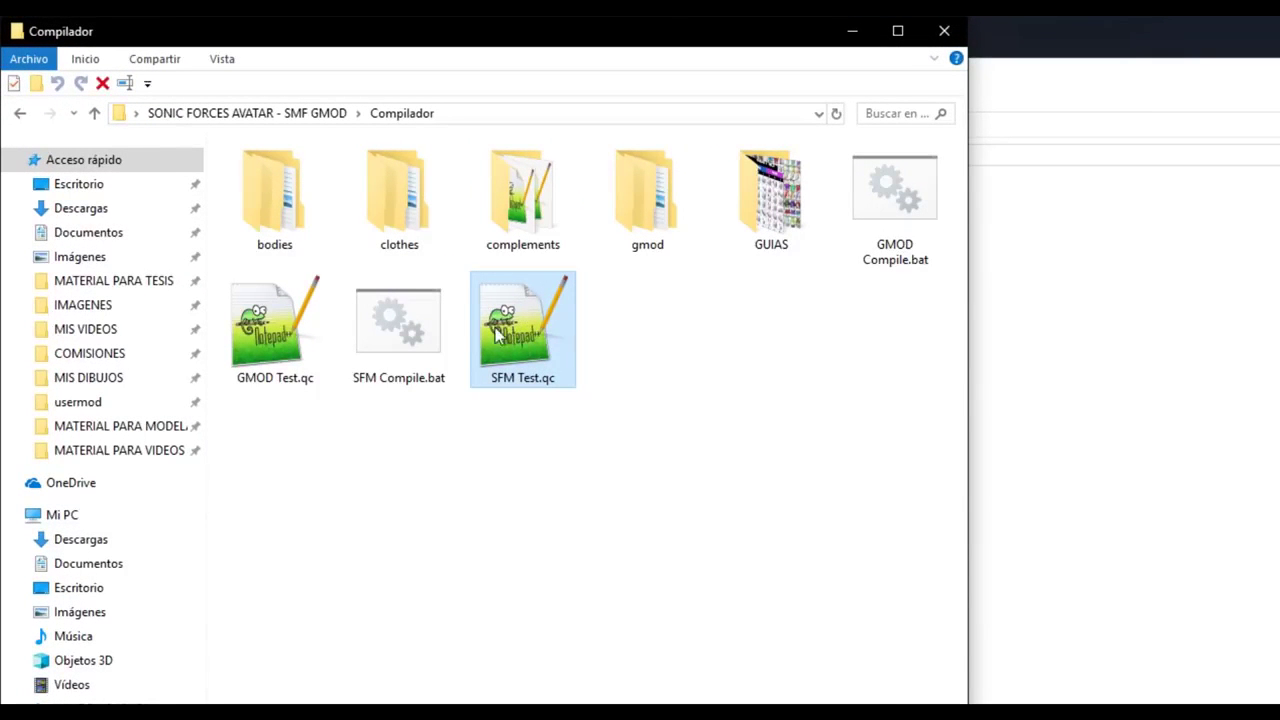
{"action": "left_click", "coordinate": [537, 500]}
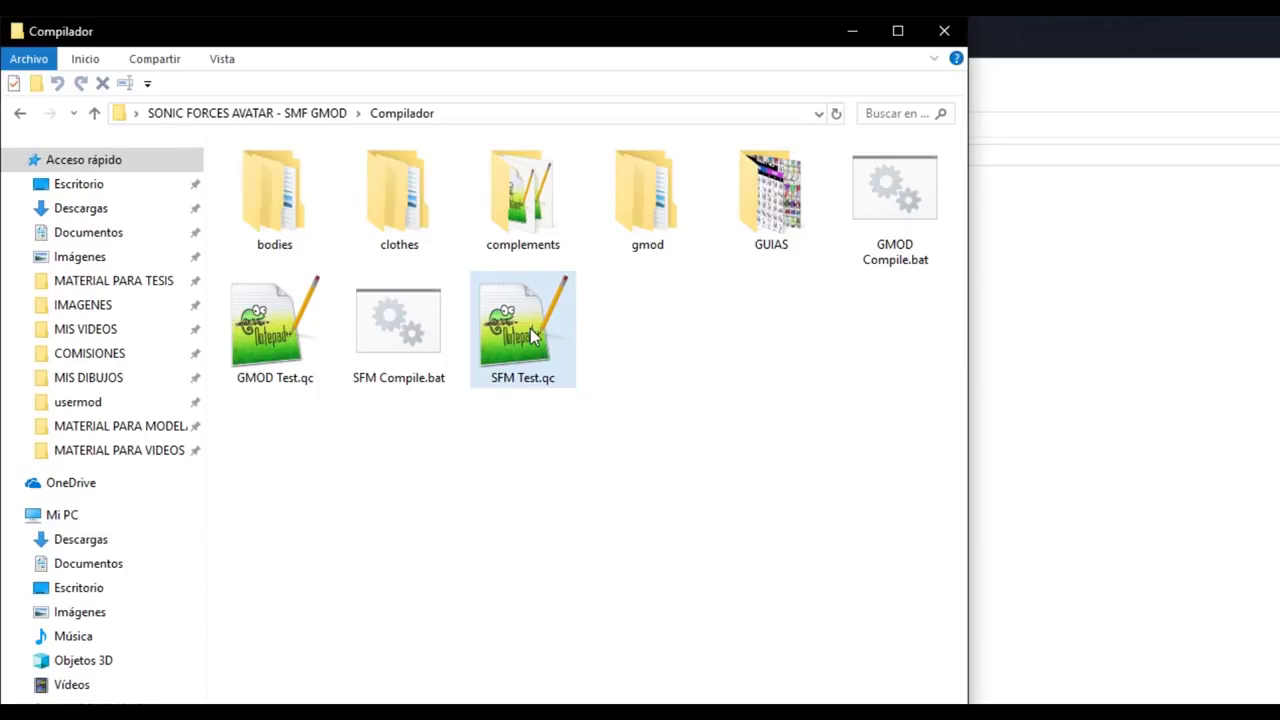
{"action": "left_click_drag", "start_coordinate": [530, 340], "coordinate": [390, 333]}
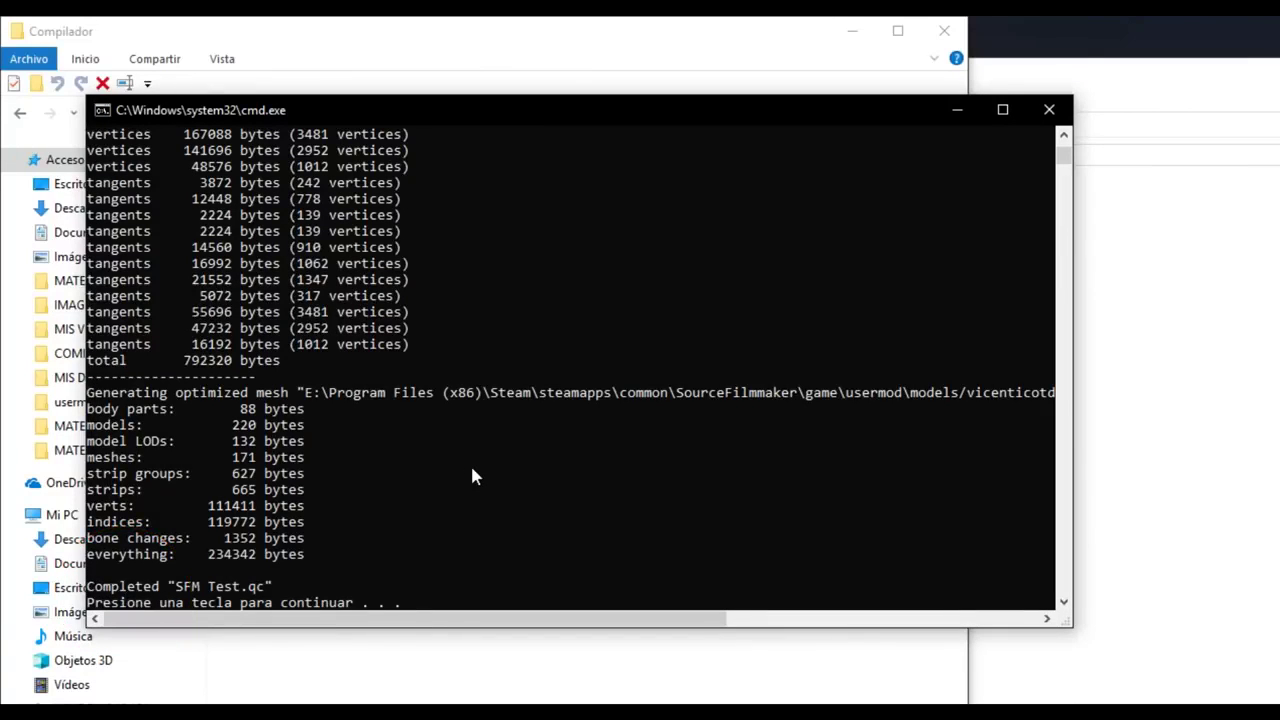
{"action": "key", "text": "Return"}
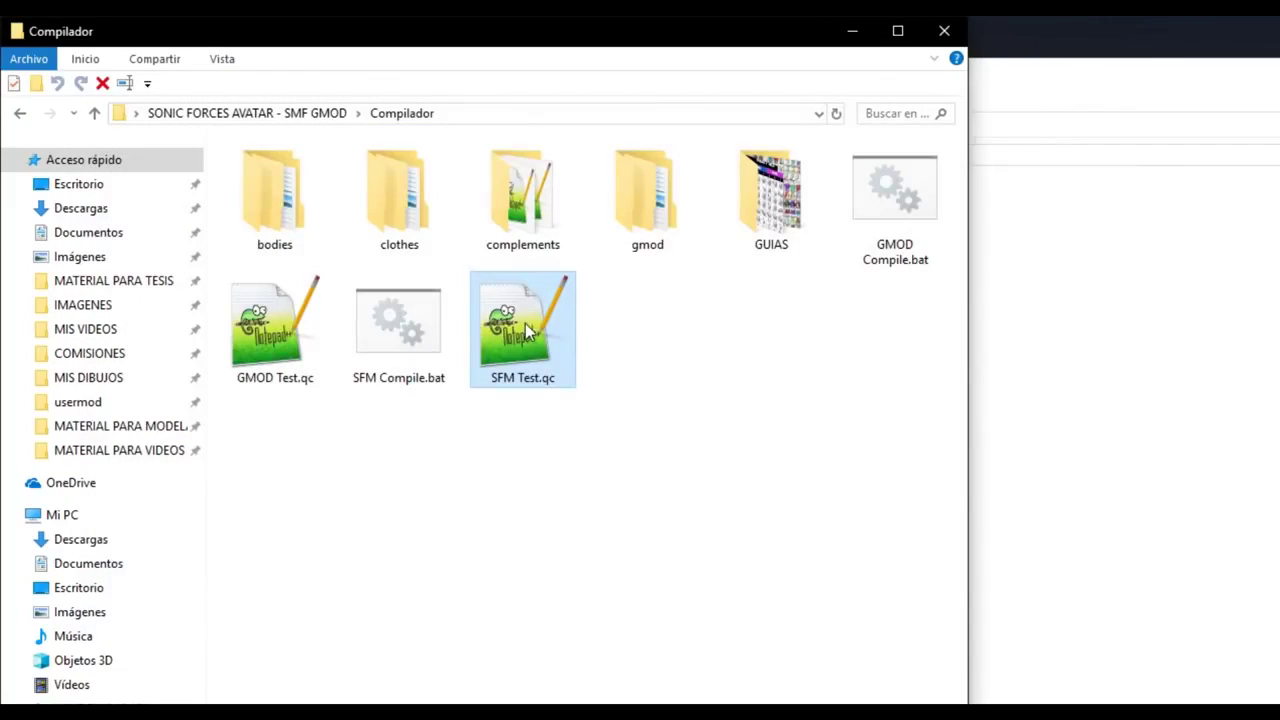
- Rerun the SFM Test.qc compile, then drop GMOD Test.qc onto GMOD Compile.bat
{"action": "left_click_drag", "start_coordinate": [521, 314], "coordinate": [388, 338]}
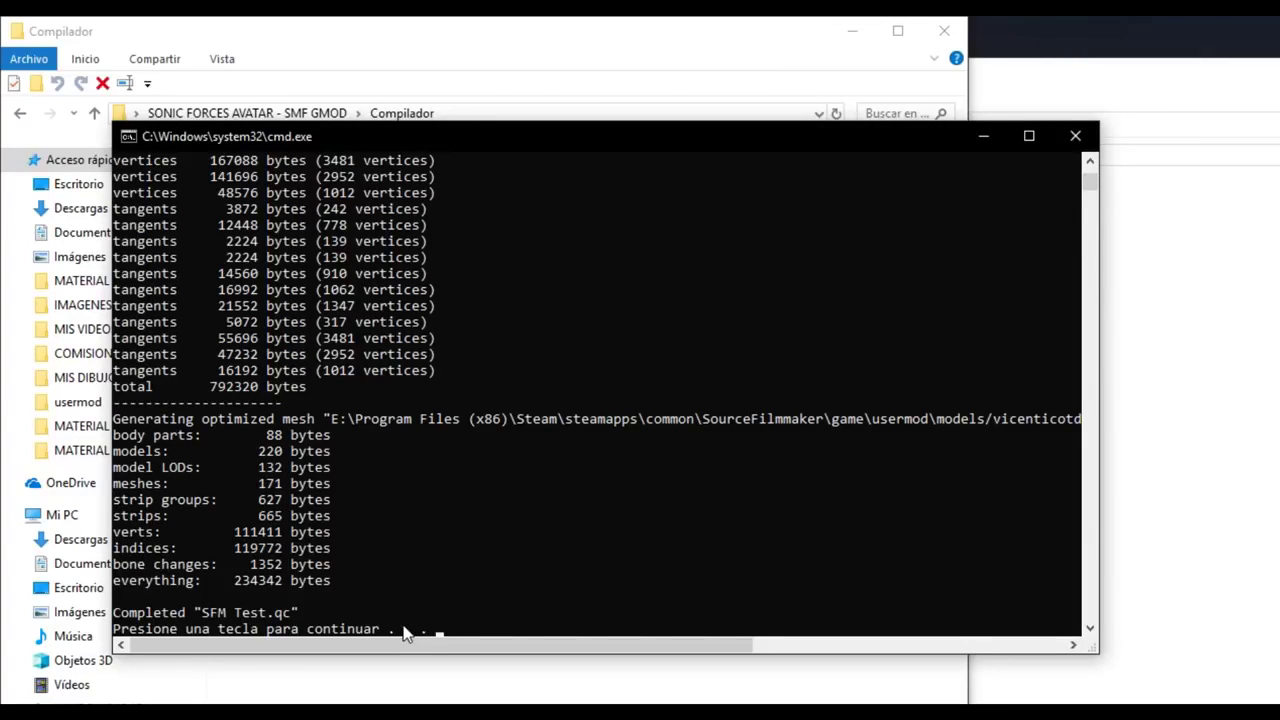
{"action": "key", "text": "Return"}
{"action": "left_click_drag", "start_coordinate": [497, 333], "coordinate": [370, 342]}
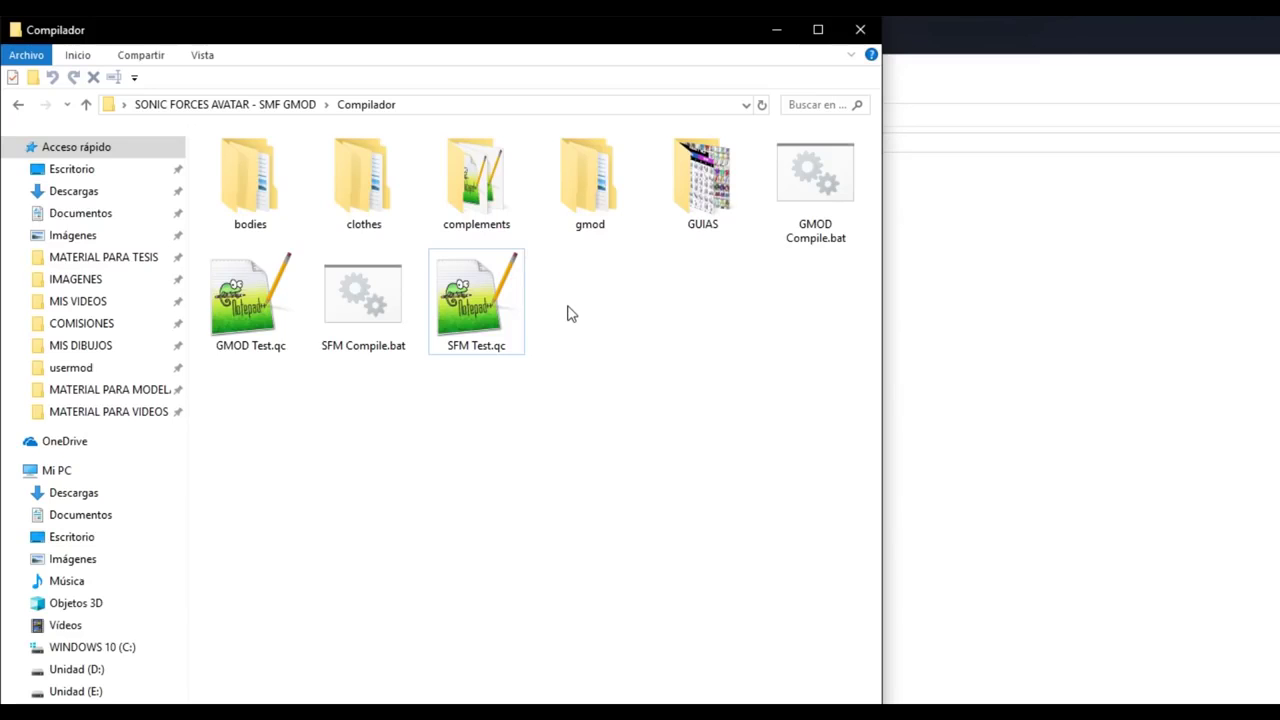
{"action": "left_click_drag", "start_coordinate": [254, 304], "coordinate": [833, 210]}
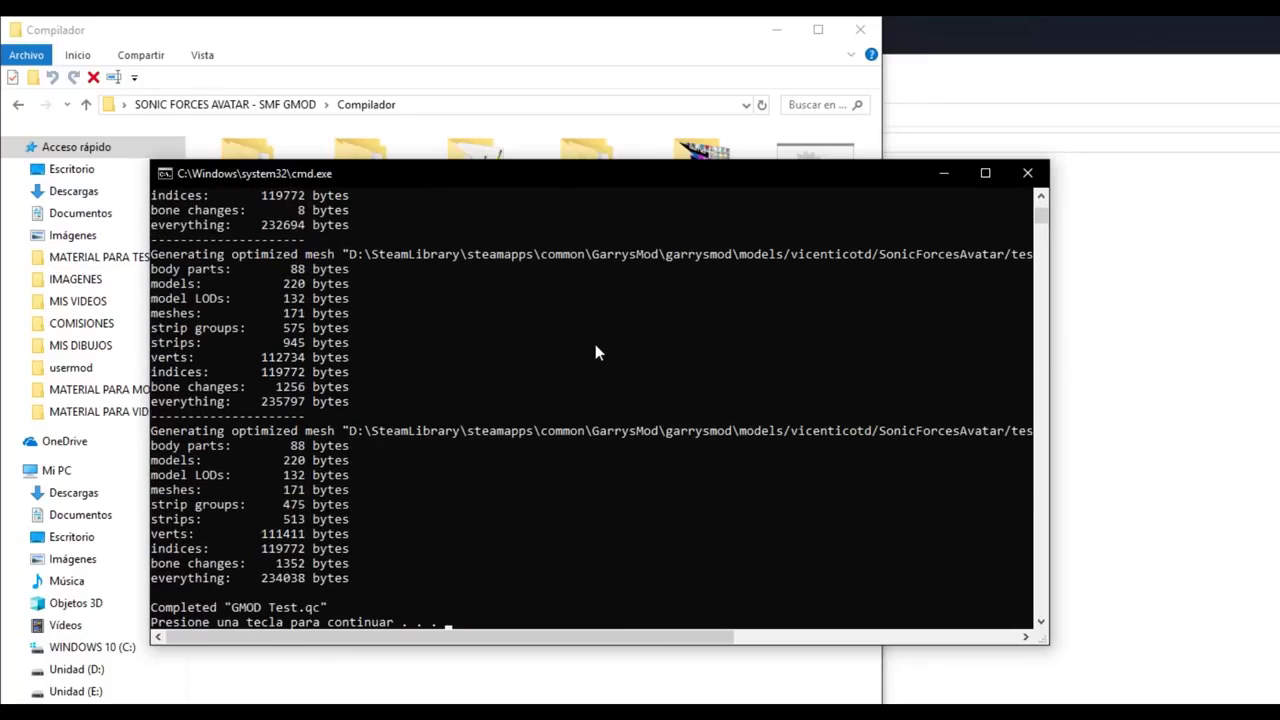
- Close the finished console, recompile GMOD Test.qc with GMOD Compile.bat, and close it again
{"action": "key", "text": "Return"}
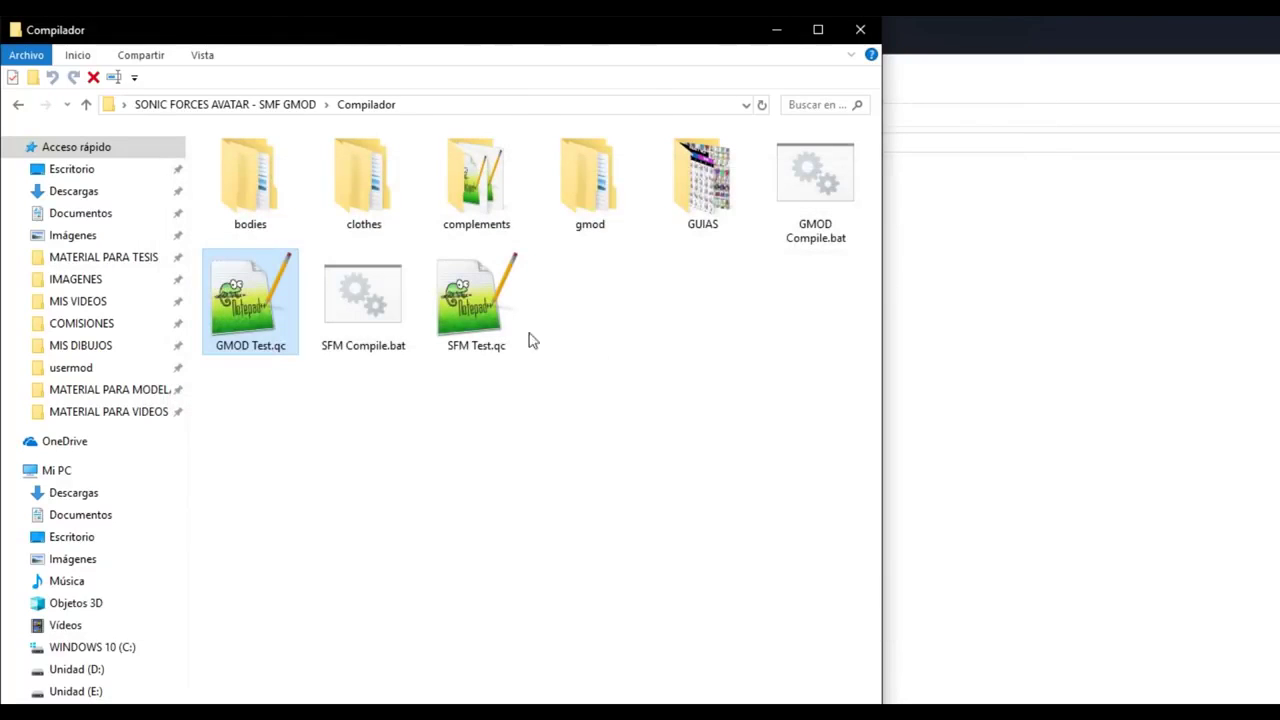
{"action": "left_click_drag", "start_coordinate": [278, 305], "coordinate": [833, 187]}
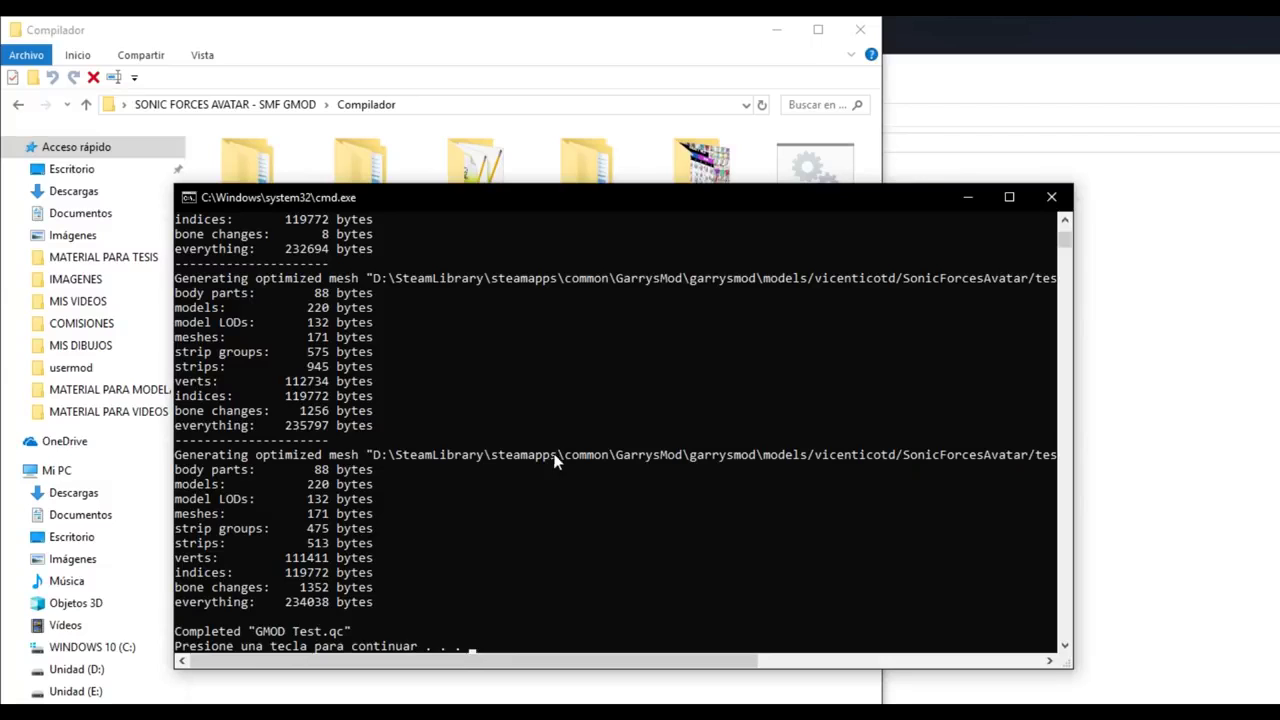
{"action": "key", "text": "Return"}
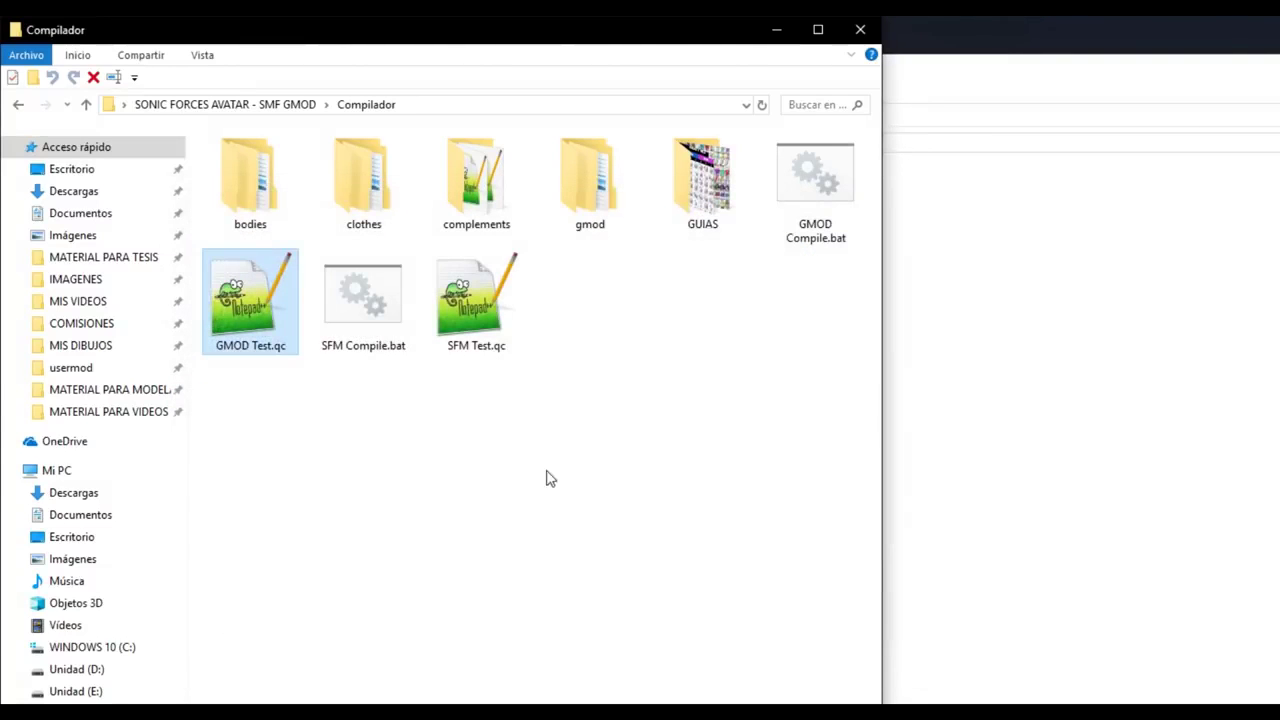
{"action": "left_click", "coordinate": [558, 448]}
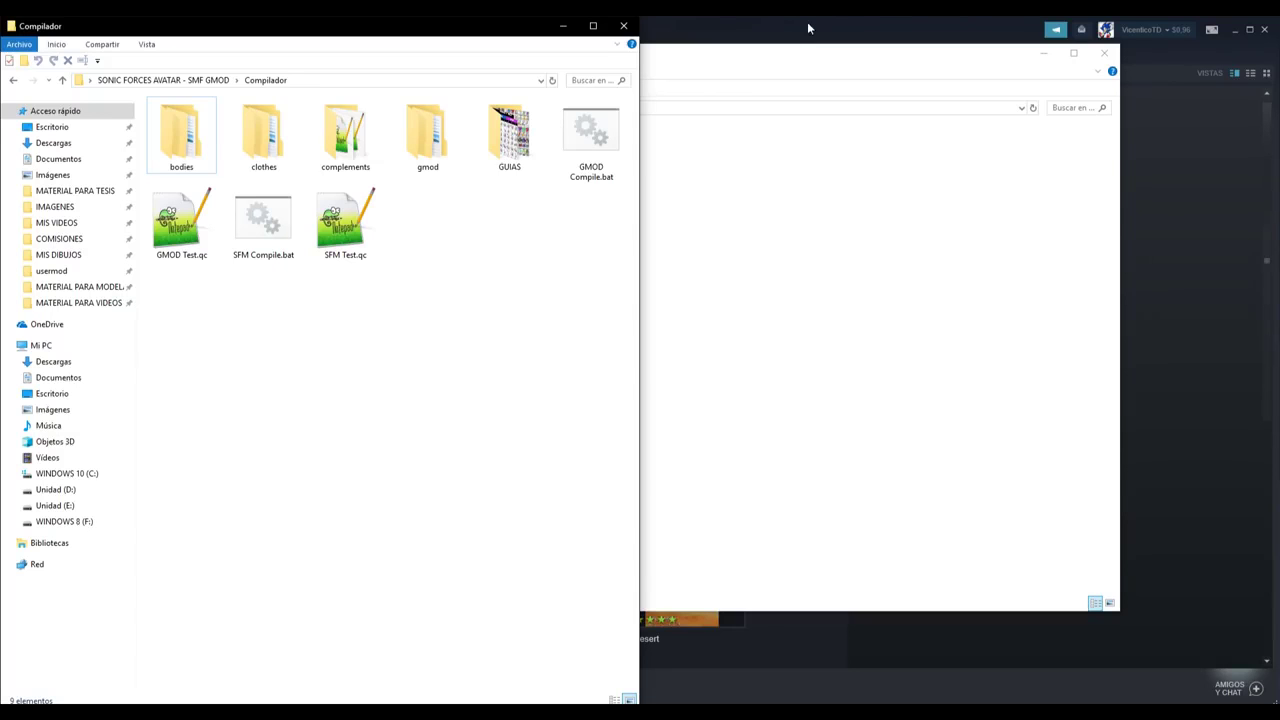
- Launch Source Filmmaker's SDK tools from Steam's Software library to open Half-Life Model Viewer
{"action": "left_click", "coordinate": [809, 28]}
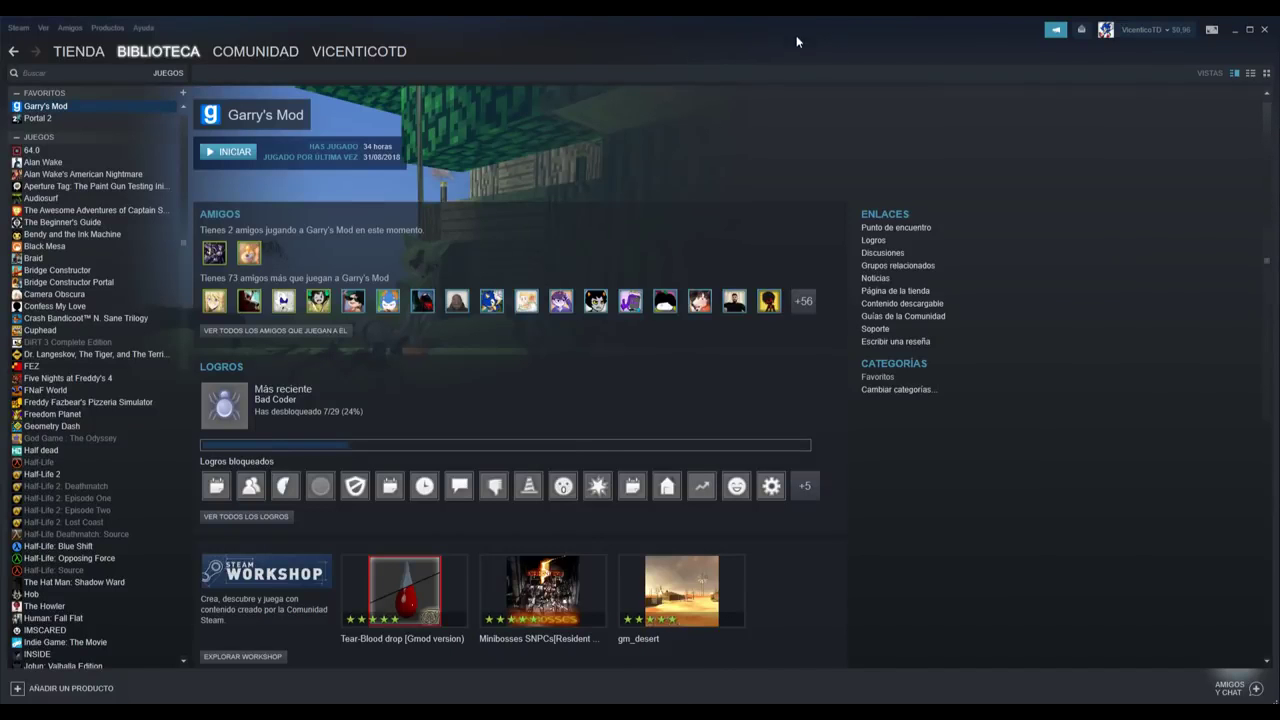
{"action": "mouse_move", "coordinate": [152, 54]}
{"action": "left_click", "coordinate": [141, 82]}
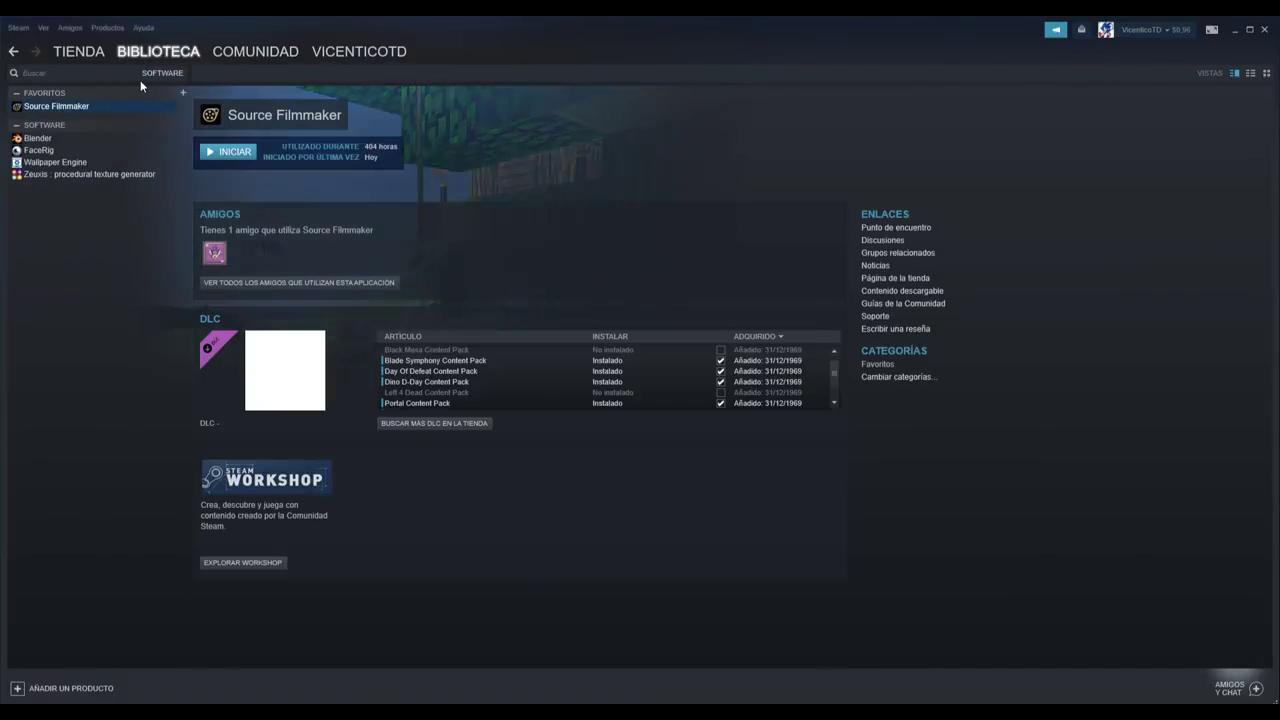
{"action": "left_click", "coordinate": [229, 153]}
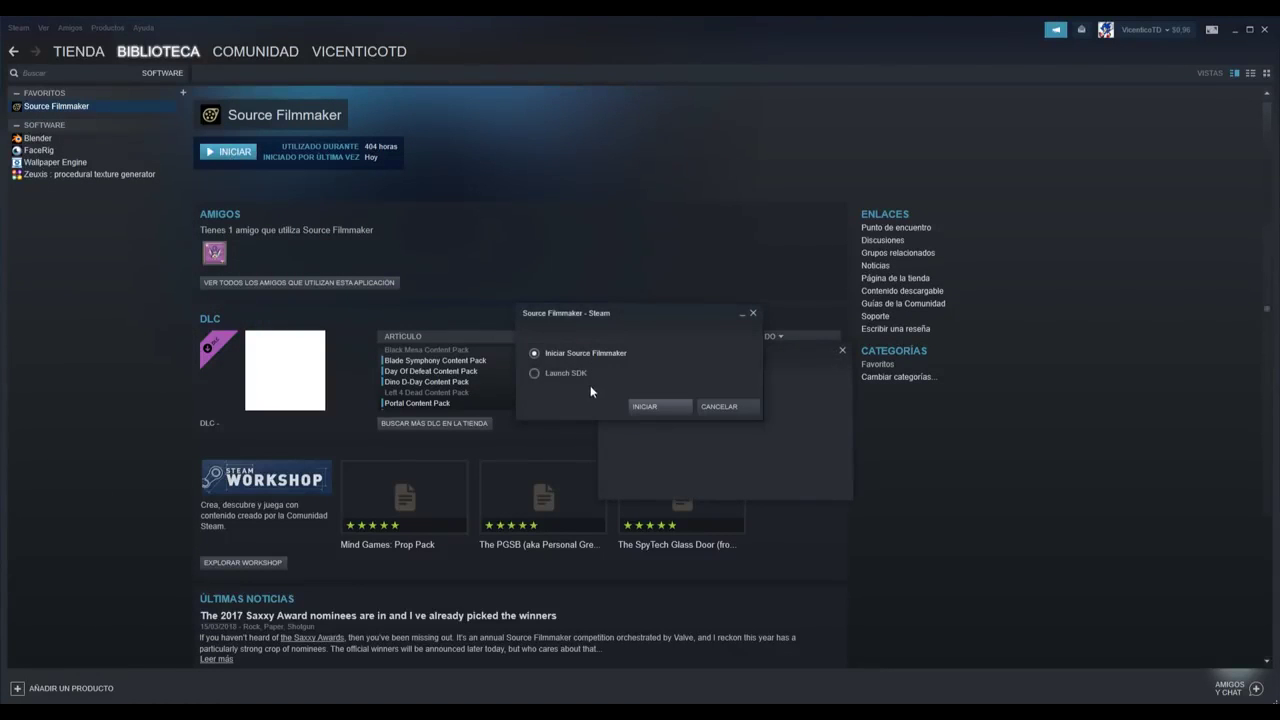
{"action": "left_click", "coordinate": [645, 406]}
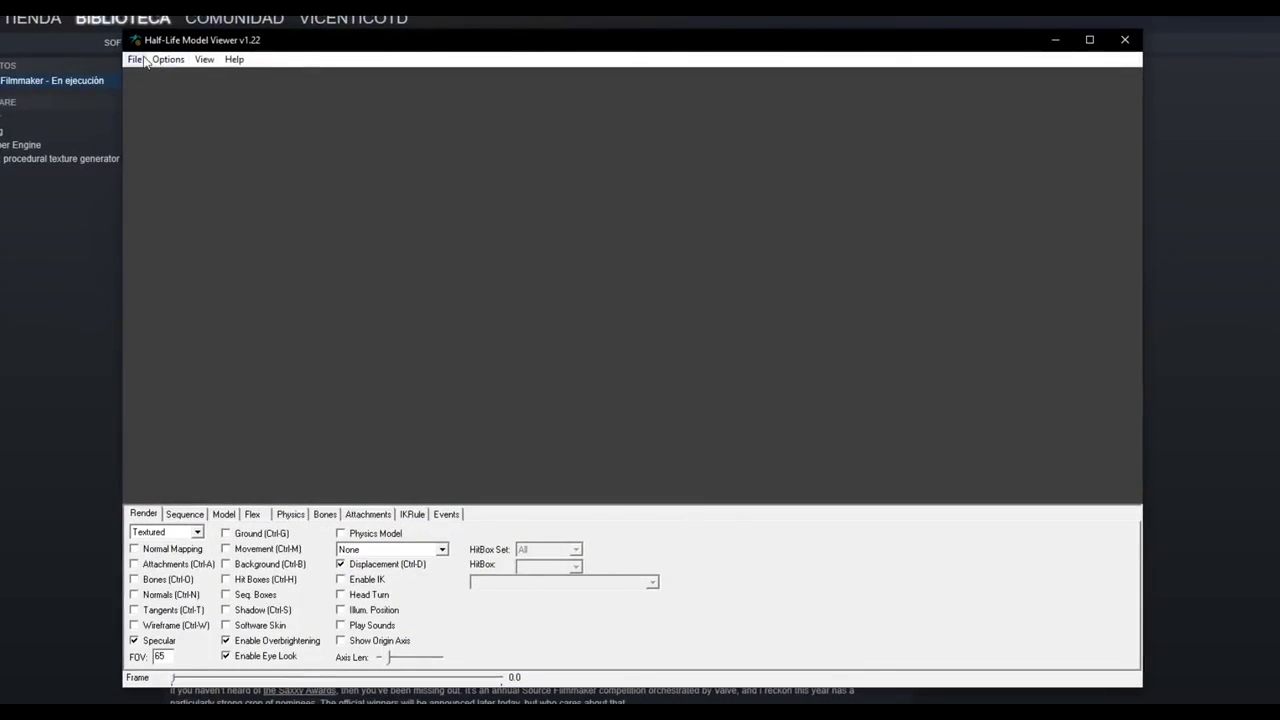
- Use (Steam) Load Model to browse to models\vicenticotd\SonicForcesAvatar
{"action": "left_click", "coordinate": [134, 59]}
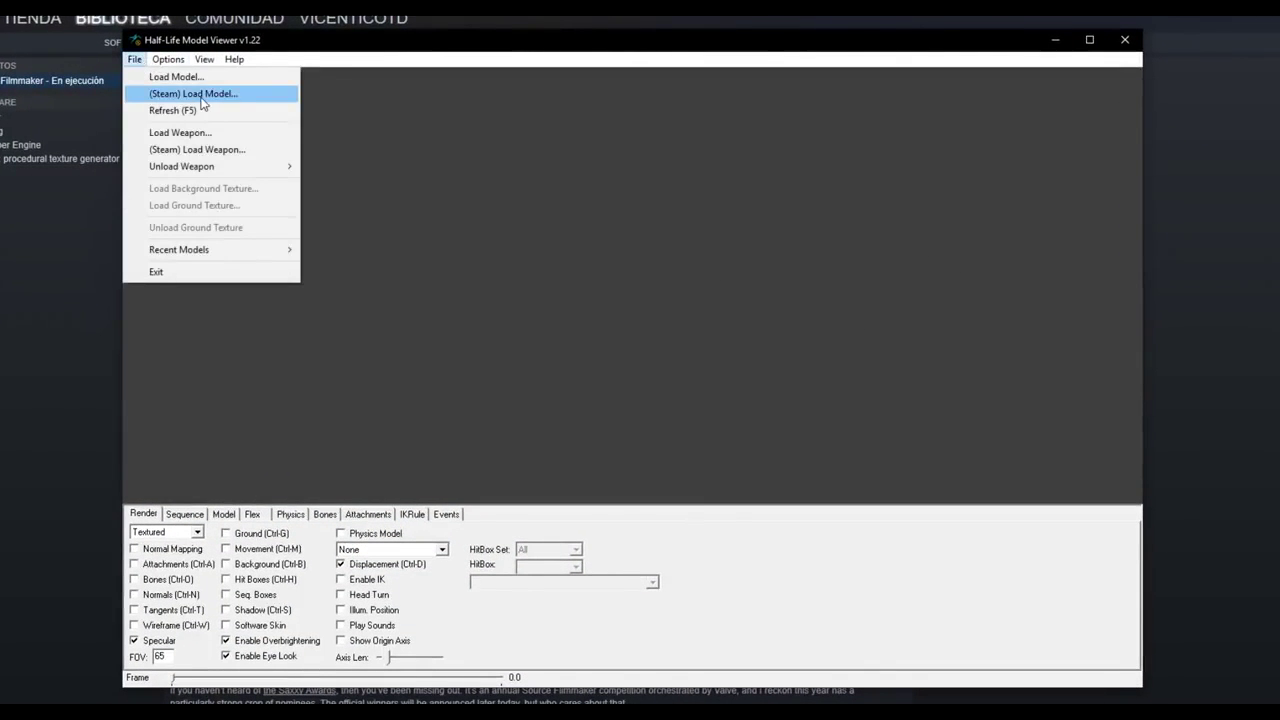
{"action": "left_click", "coordinate": [200, 95]}
{"action": "left_click_drag", "start_coordinate": [540, 133], "coordinate": [393, 70]}
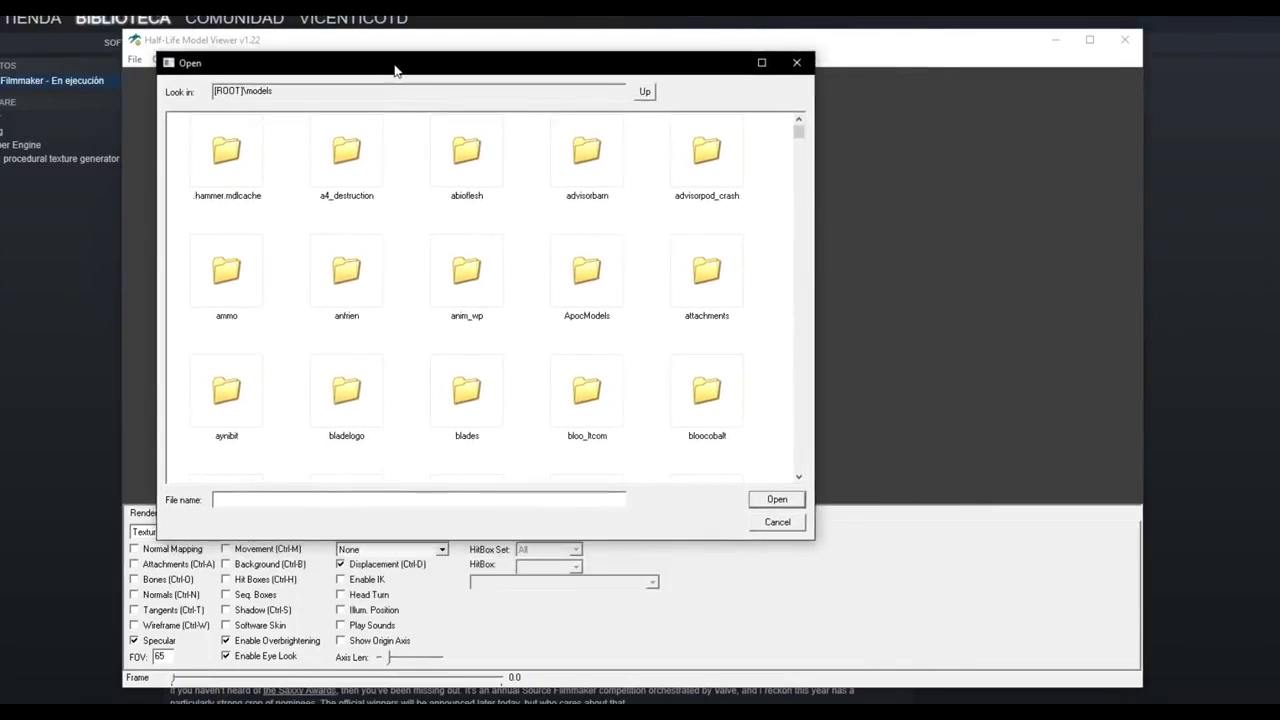
{"action": "left_click_drag", "start_coordinate": [791, 133], "coordinate": [782, 358]}
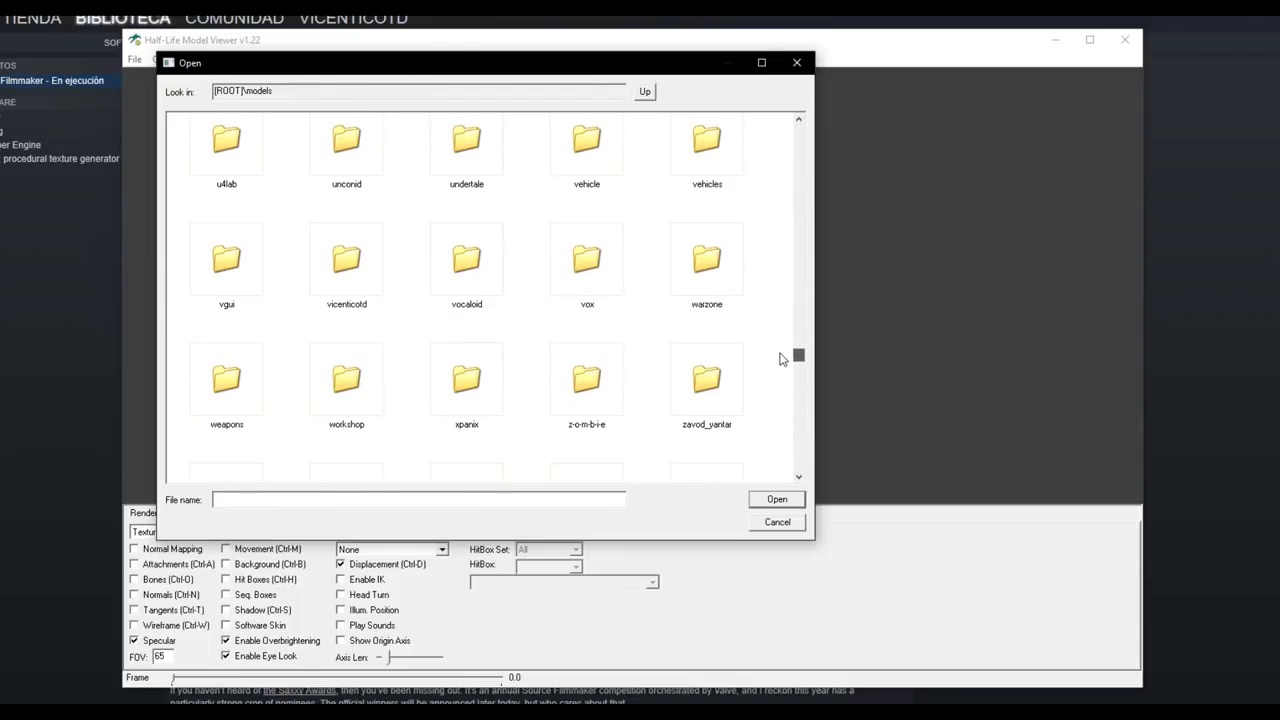
{"action": "left_click", "coordinate": [330, 255]}
{"action": "double_click", "coordinate": [340, 258]}
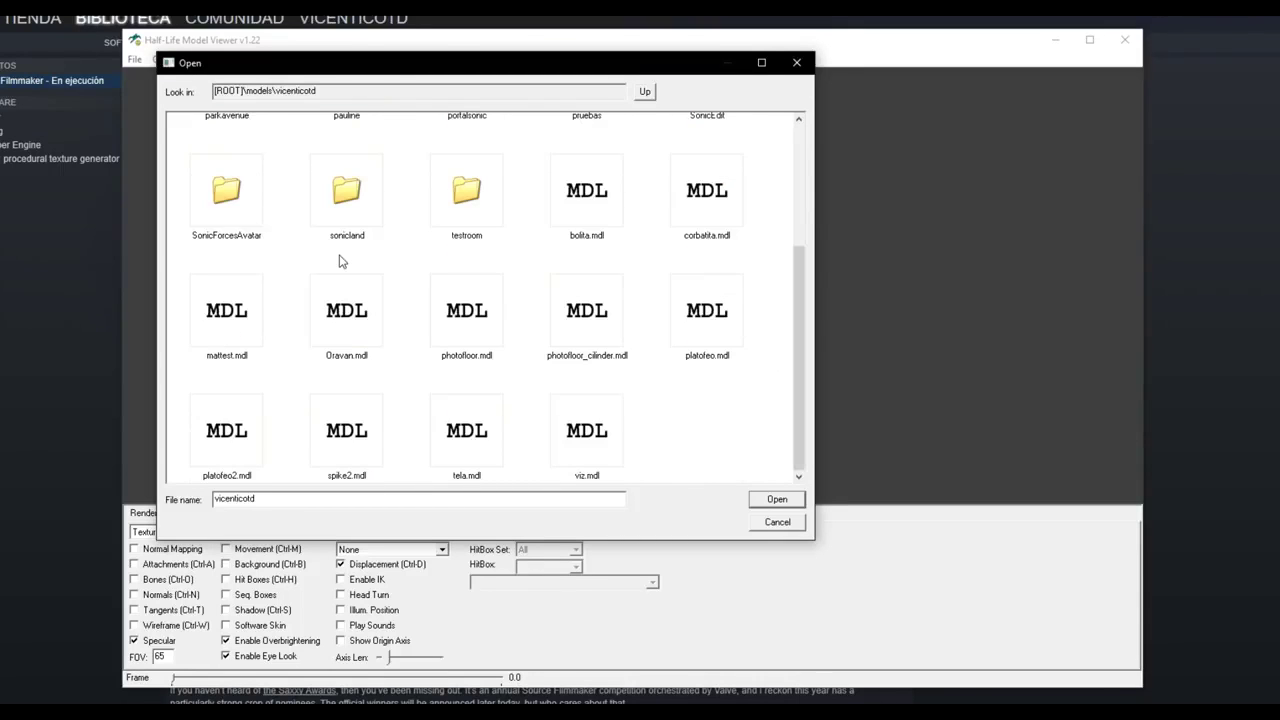
{"action": "left_click", "coordinate": [237, 194]}
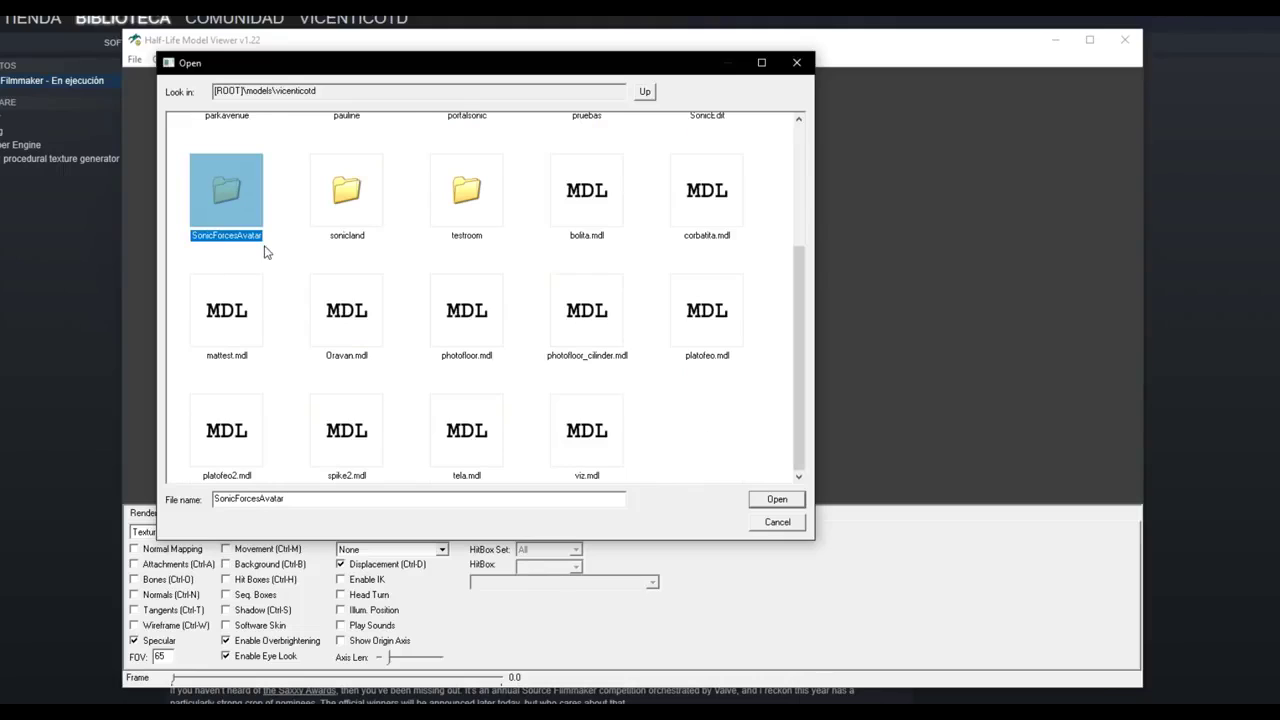
{"action": "double_click", "coordinate": [239, 206]}
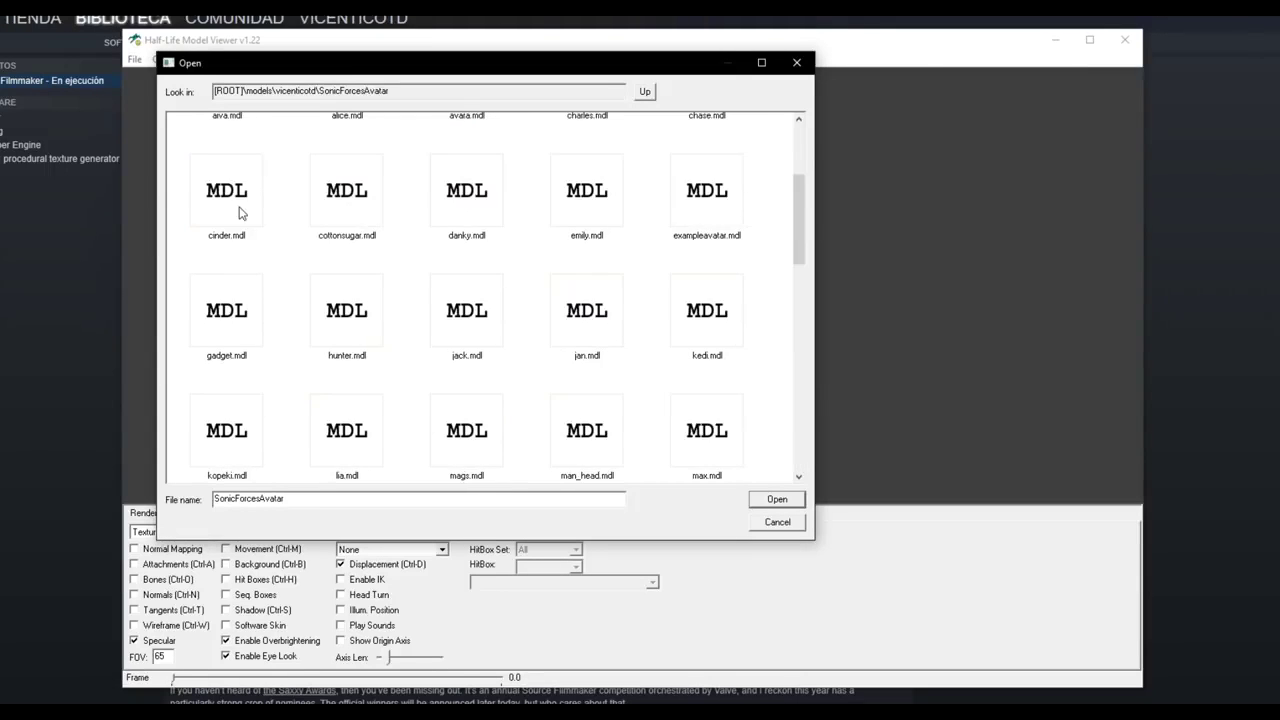
- Select test.mdl and load it into the viewer
{"action": "left_click_drag", "start_coordinate": [799, 220], "coordinate": [771, 429]}
{"action": "left_click", "coordinate": [232, 416]}
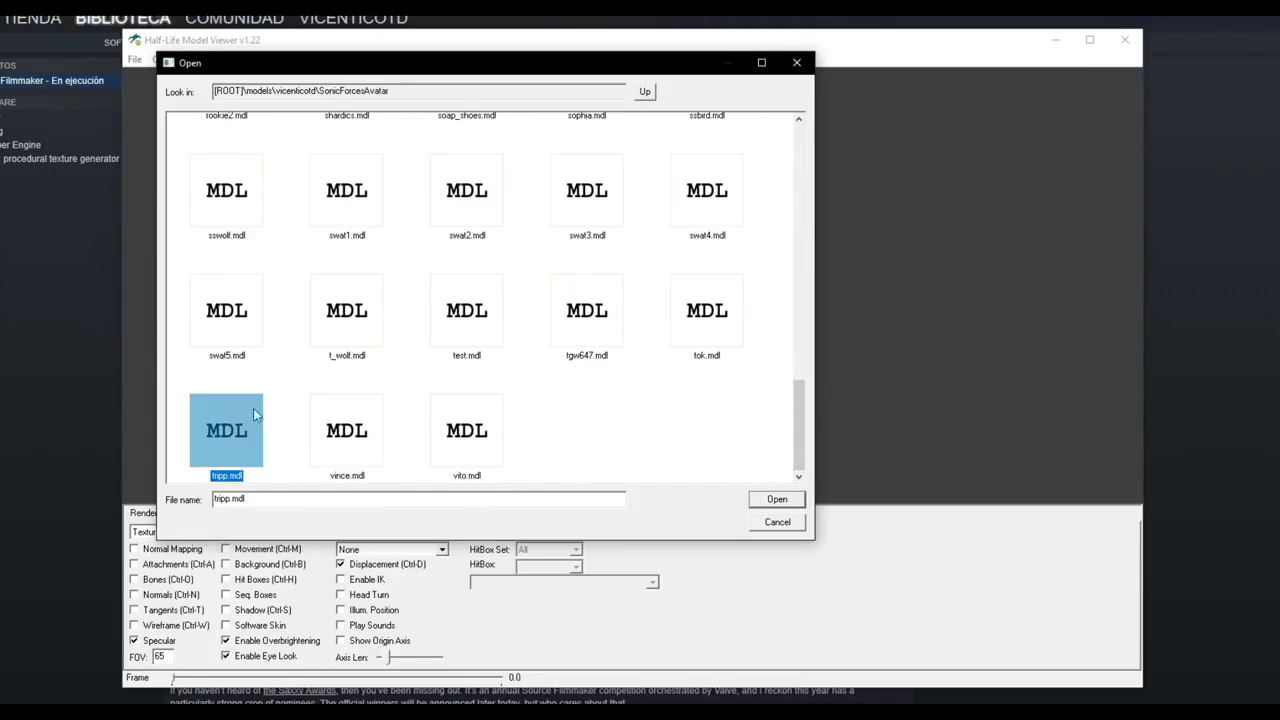
{"action": "left_click", "coordinate": [494, 308]}
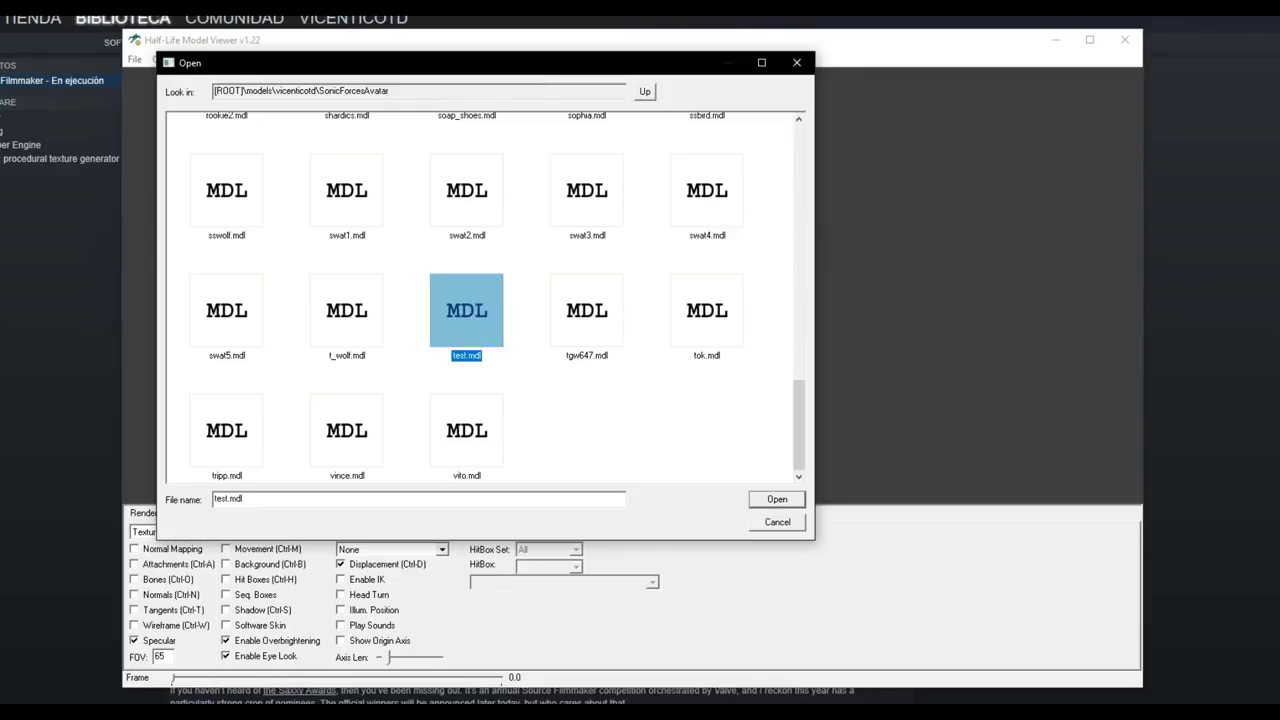
{"action": "left_click", "coordinate": [543, 370]}
{"action": "left_click", "coordinate": [486, 338]}
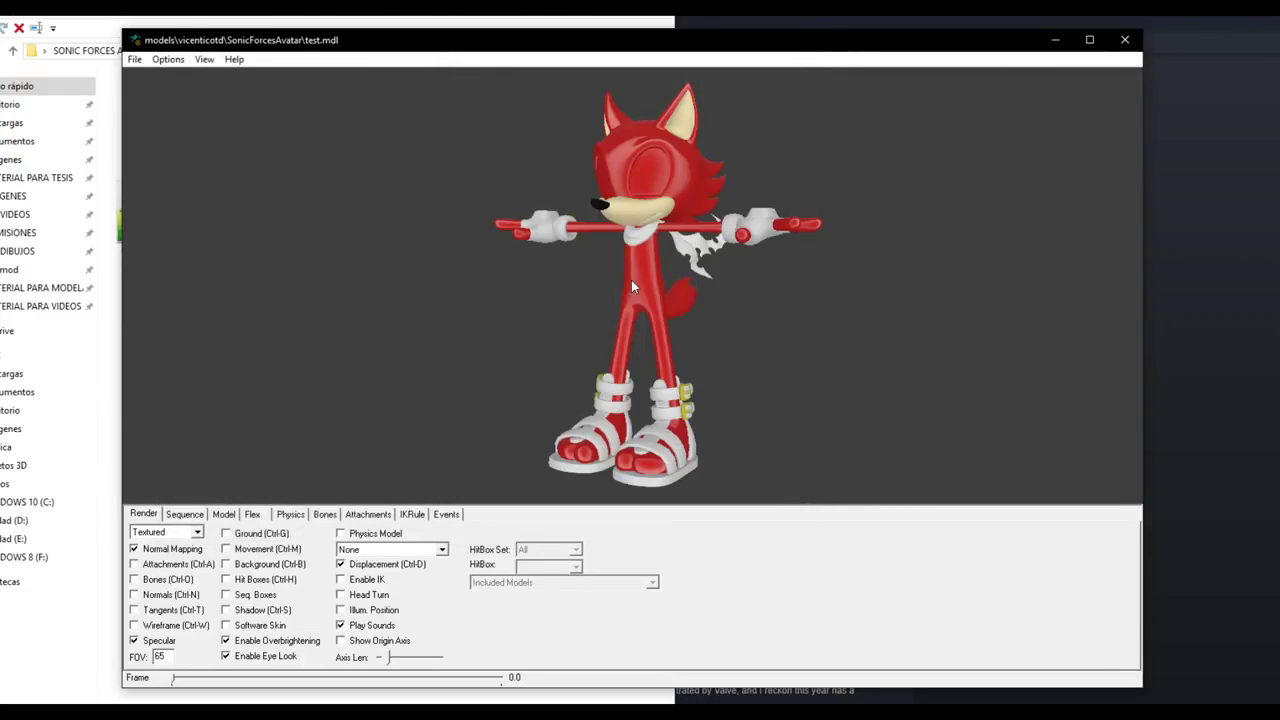
- Turn on normal mapping and rotate the red avatar to inspect it
{"action": "left_click_drag", "start_coordinate": [631, 280], "coordinate": [525, 309]}
{"action": "left_click", "coordinate": [182, 551]}
{"action": "mouse_move", "coordinate": [616, 262]}
{"action": "left_mouse_down"}
{"action": "mouse_move", "coordinate": [643, 272]}
{"action": "mouse_move", "coordinate": [606, 250]}
{"action": "mouse_move", "coordinate": [535, 247]}
{"action": "mouse_move", "coordinate": [645, 258]}
{"action": "left_mouse_up"}
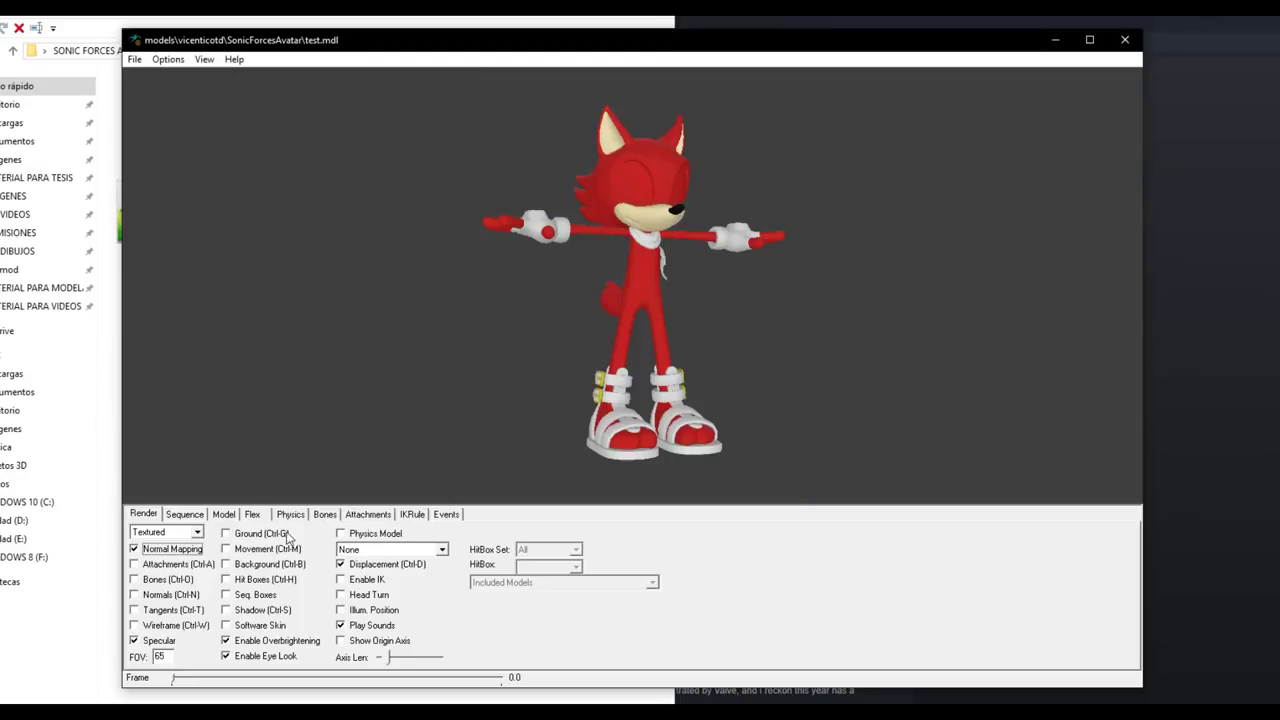
- On the Flex tab, push REyelidOpen, REyelidLower and LEyelidOpen to full
{"action": "left_click", "coordinate": [253, 515]}
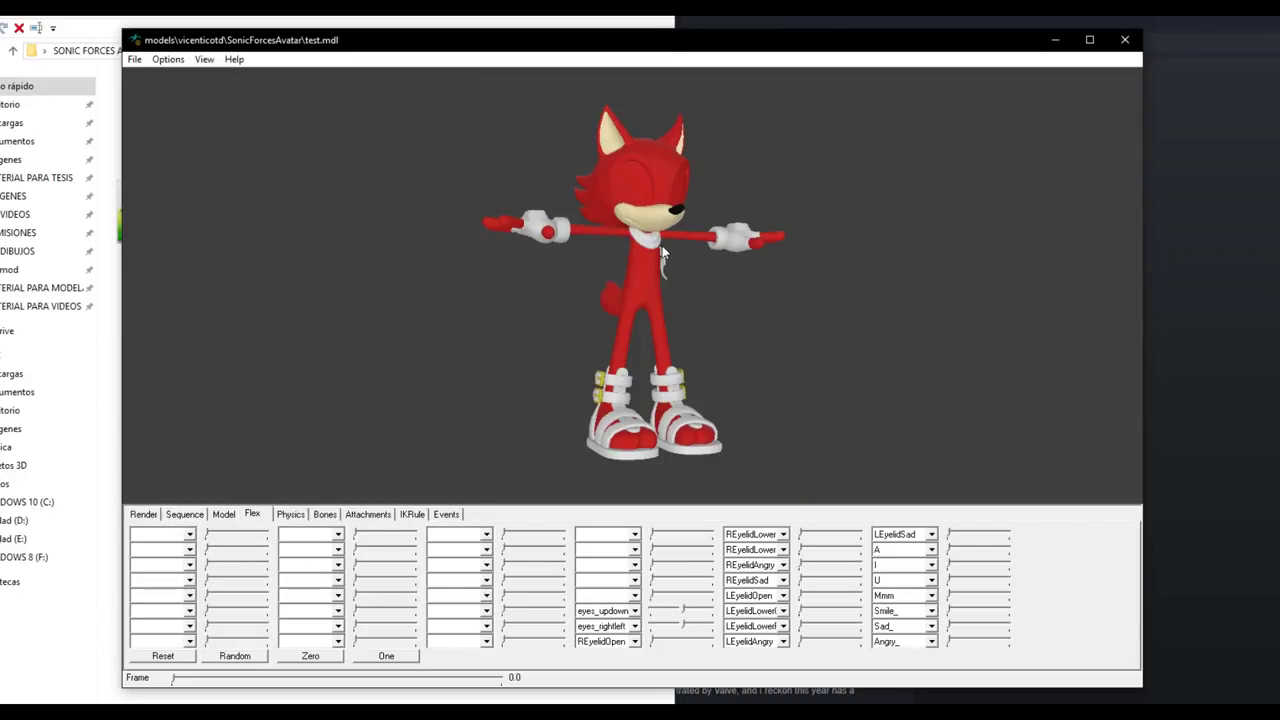
{"action": "mouse_move", "coordinate": [660, 255]}
{"action": "left_mouse_down"}
{"action": "mouse_move", "coordinate": [655, 235]}
{"action": "mouse_move", "coordinate": [645, 255]}
{"action": "left_mouse_up"}
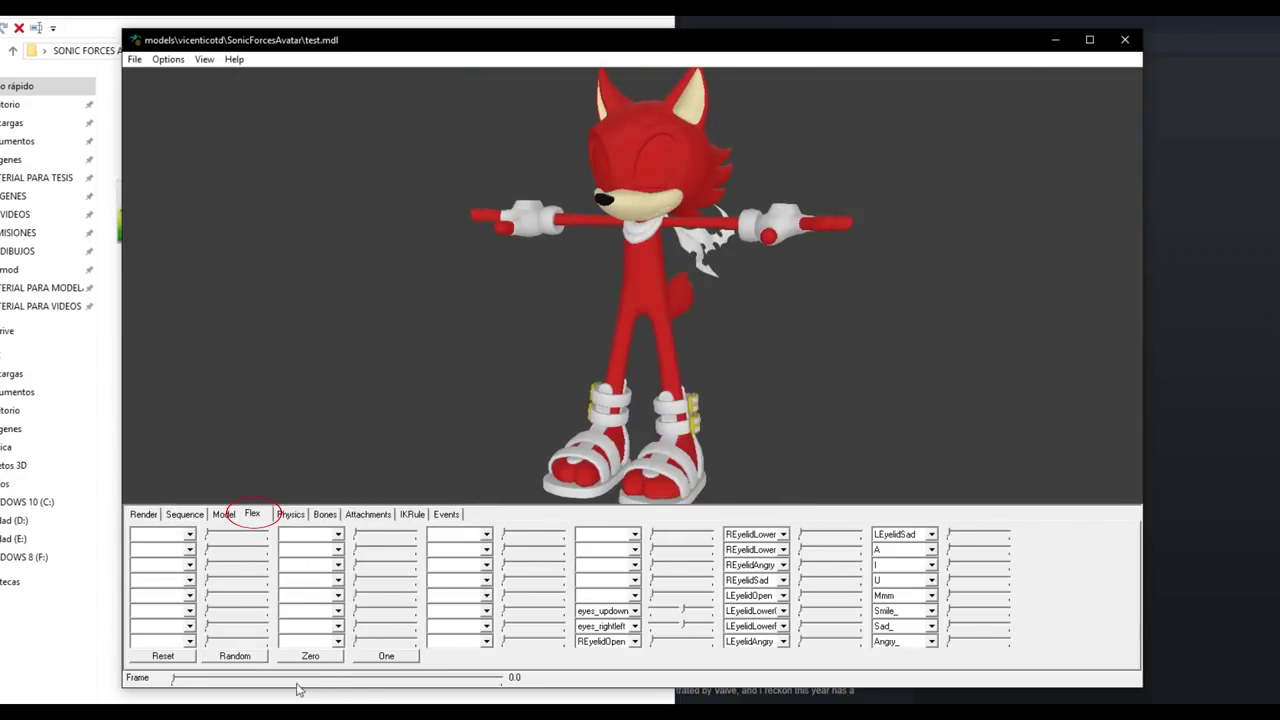
{"action": "left_click", "coordinate": [255, 514]}
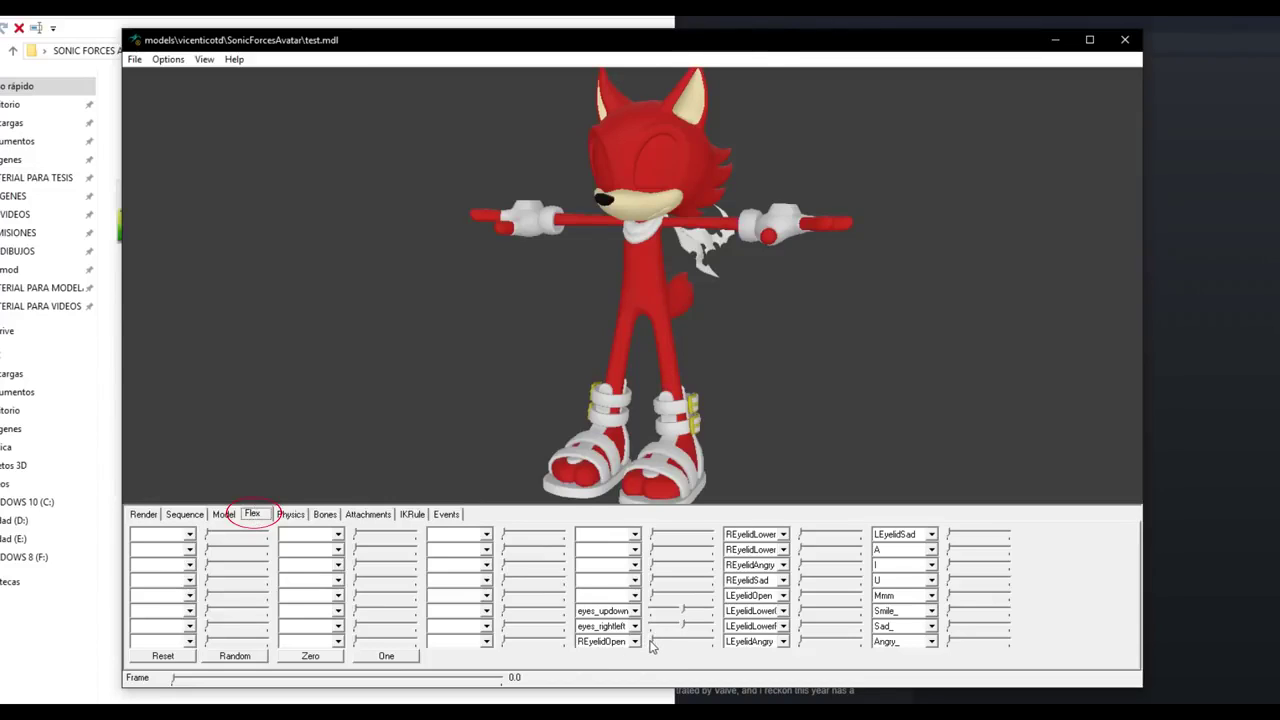
{"action": "left_click_drag", "start_coordinate": [651, 643], "coordinate": [724, 643]}
{"action": "left_click_drag", "start_coordinate": [799, 536], "coordinate": [855, 535]}
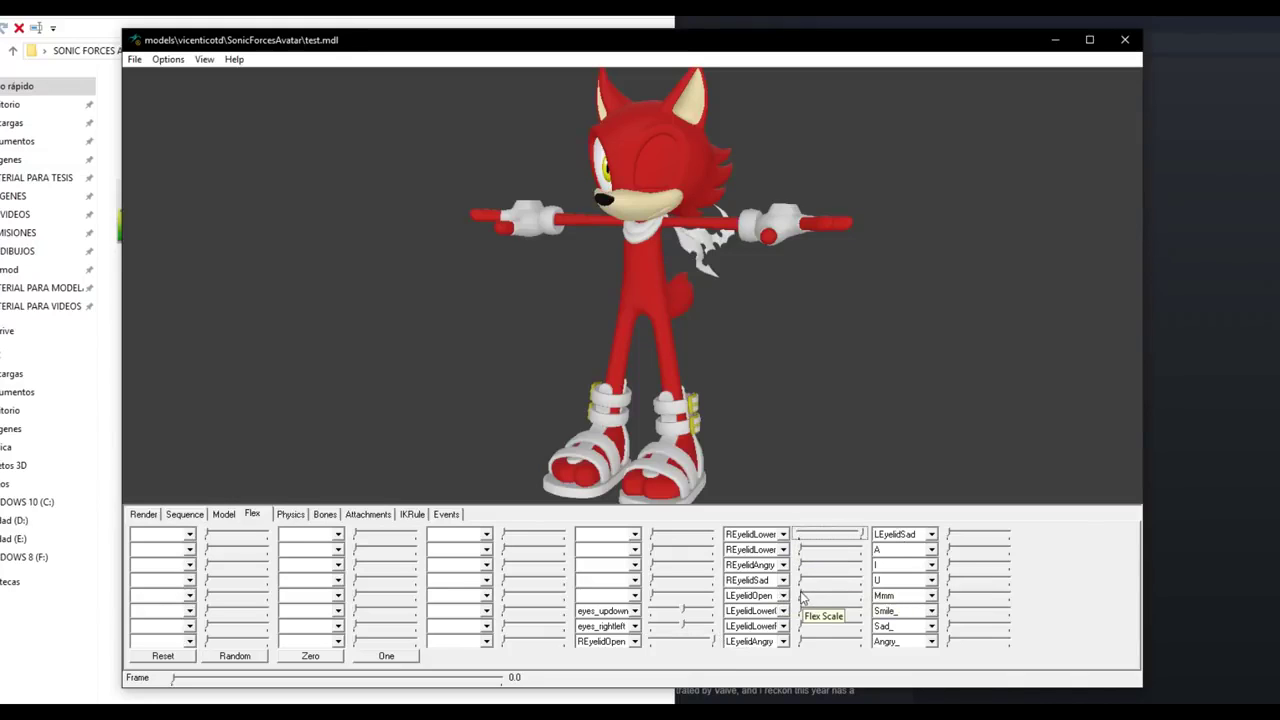
{"action": "left_click_drag", "start_coordinate": [802, 597], "coordinate": [894, 600]}
- Rotate the avatar and set the pupils to look straight forward
{"action": "left_click_drag", "start_coordinate": [735, 376], "coordinate": [642, 308]}
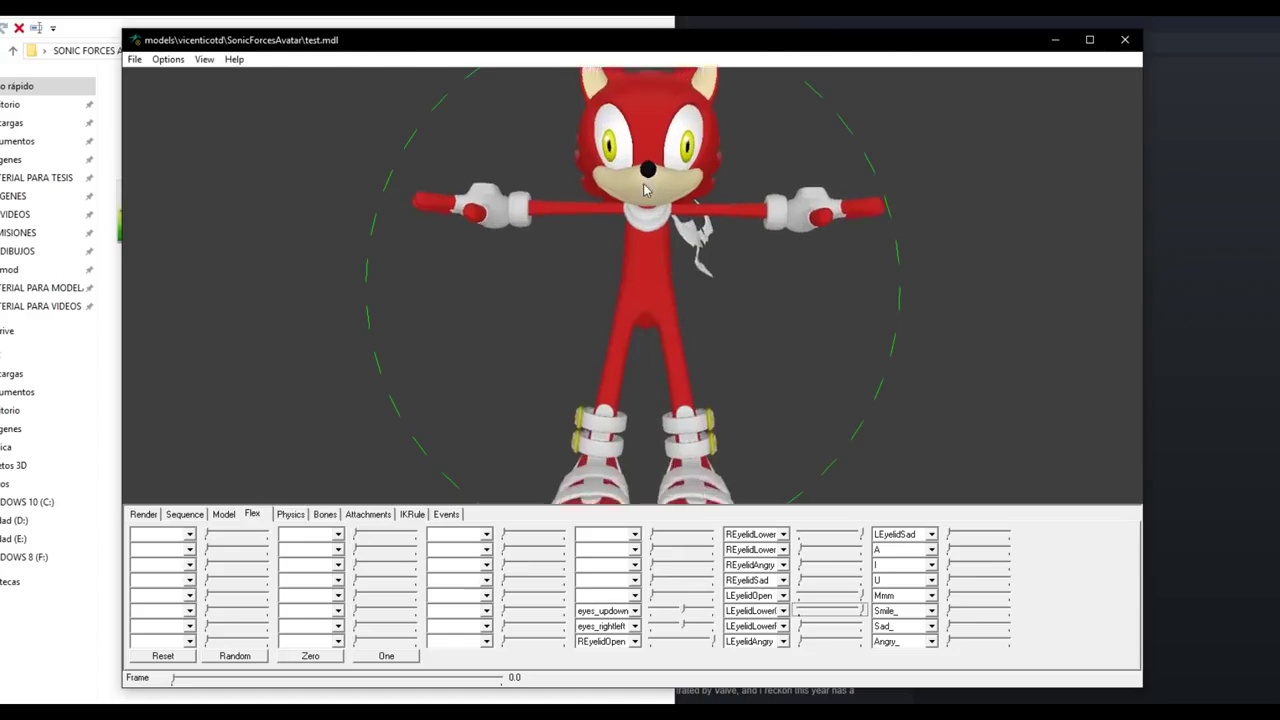
{"action": "left_click_drag", "start_coordinate": [640, 210], "coordinate": [642, 241]}
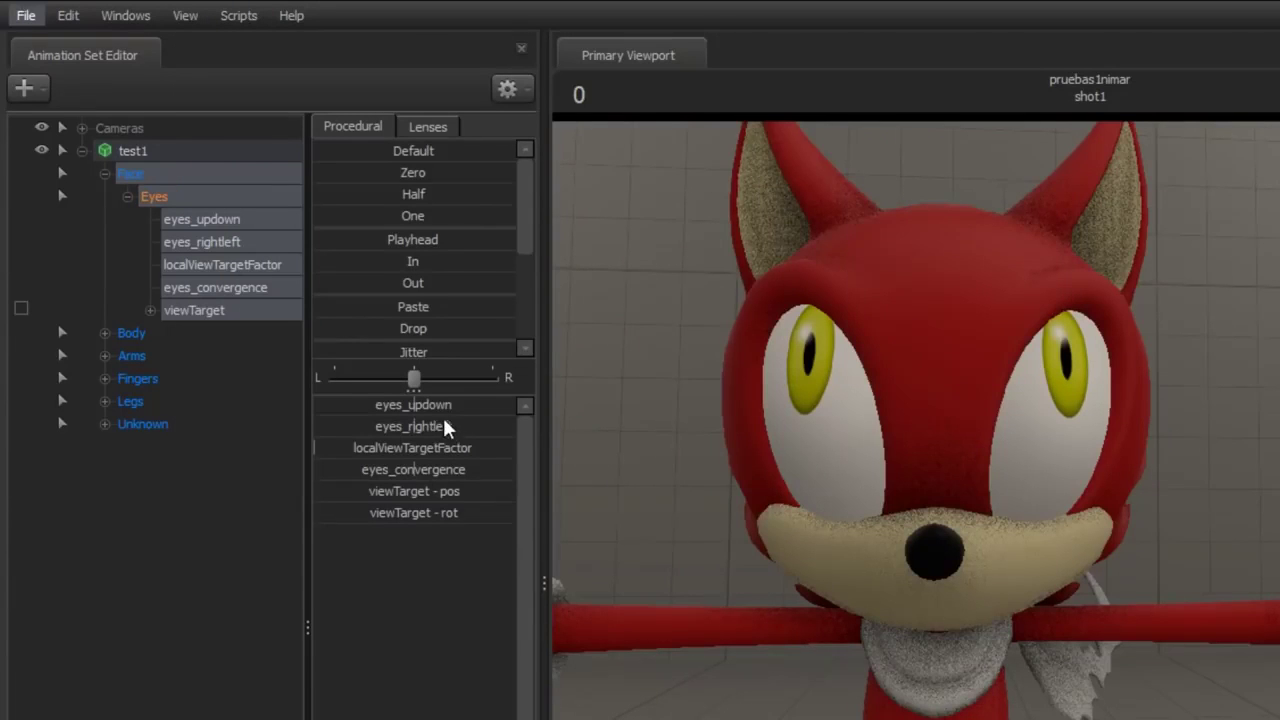
{"action": "left_click_drag", "start_coordinate": [354, 448], "coordinate": [628, 464]}
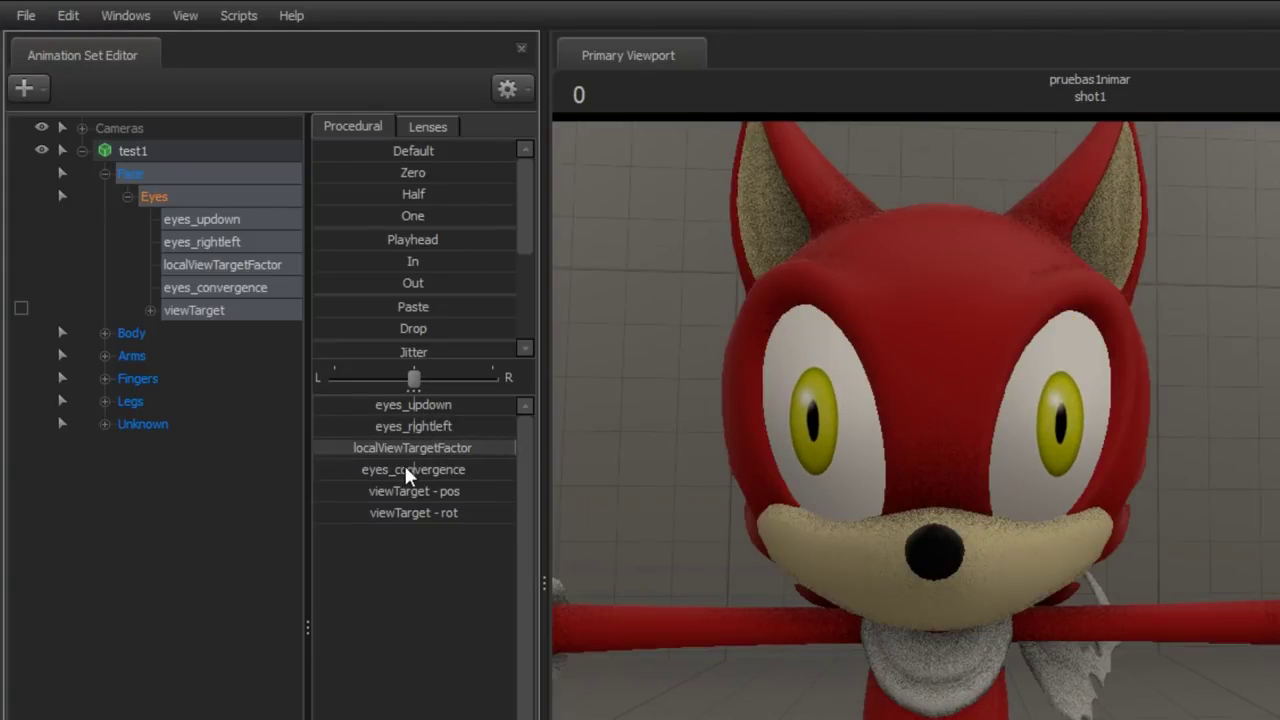
- Drag eyes_convergence to converge the eyes, then bring the model viewer back
{"action": "left_click_drag", "start_coordinate": [418, 471], "coordinate": [445, 471]}
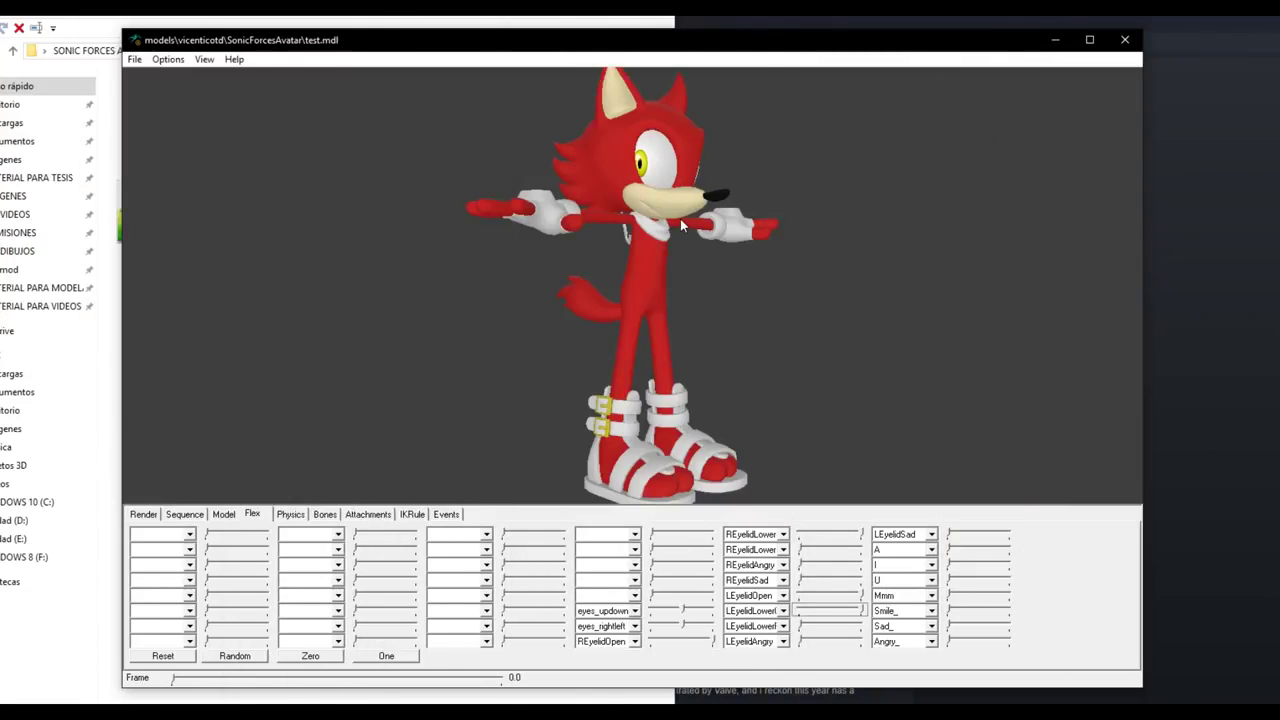
{"action": "left_click_drag", "start_coordinate": [682, 226], "coordinate": [668, 280]}
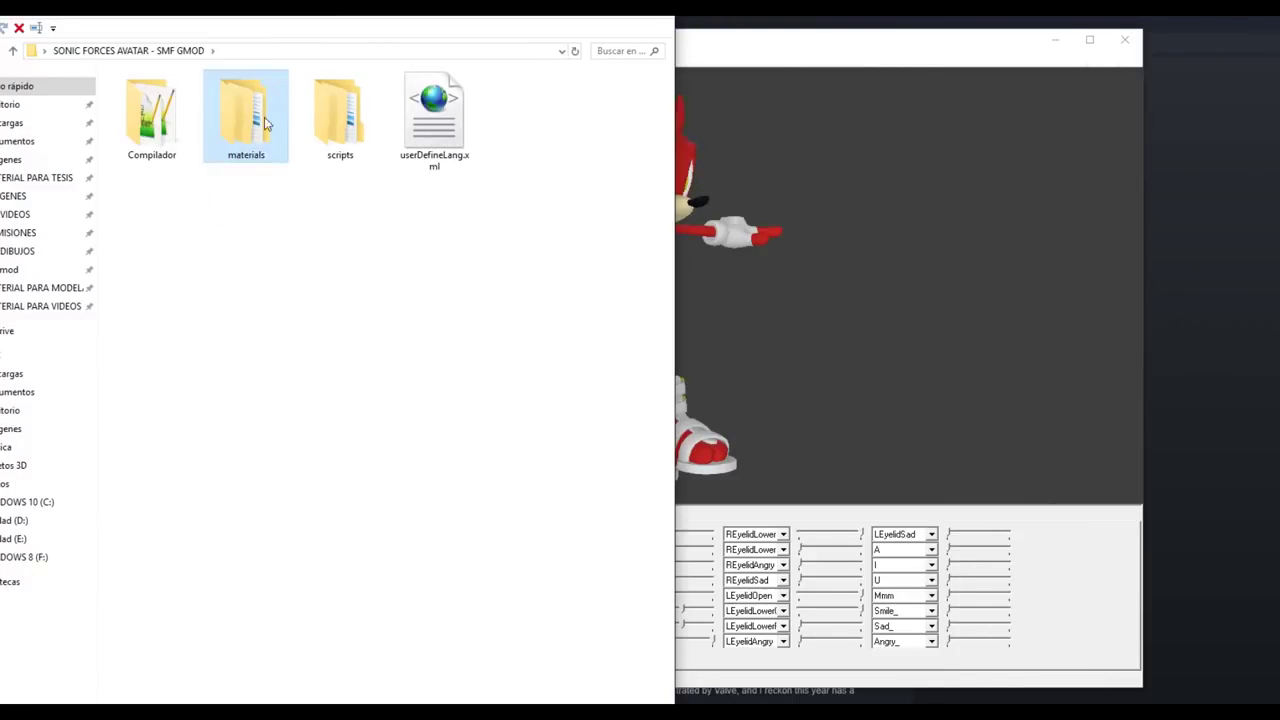
{"action": "left_click", "coordinate": [264, 158]}
{"action": "left_click", "coordinate": [326, 220]}
{"action": "left_click", "coordinate": [840, 40]}
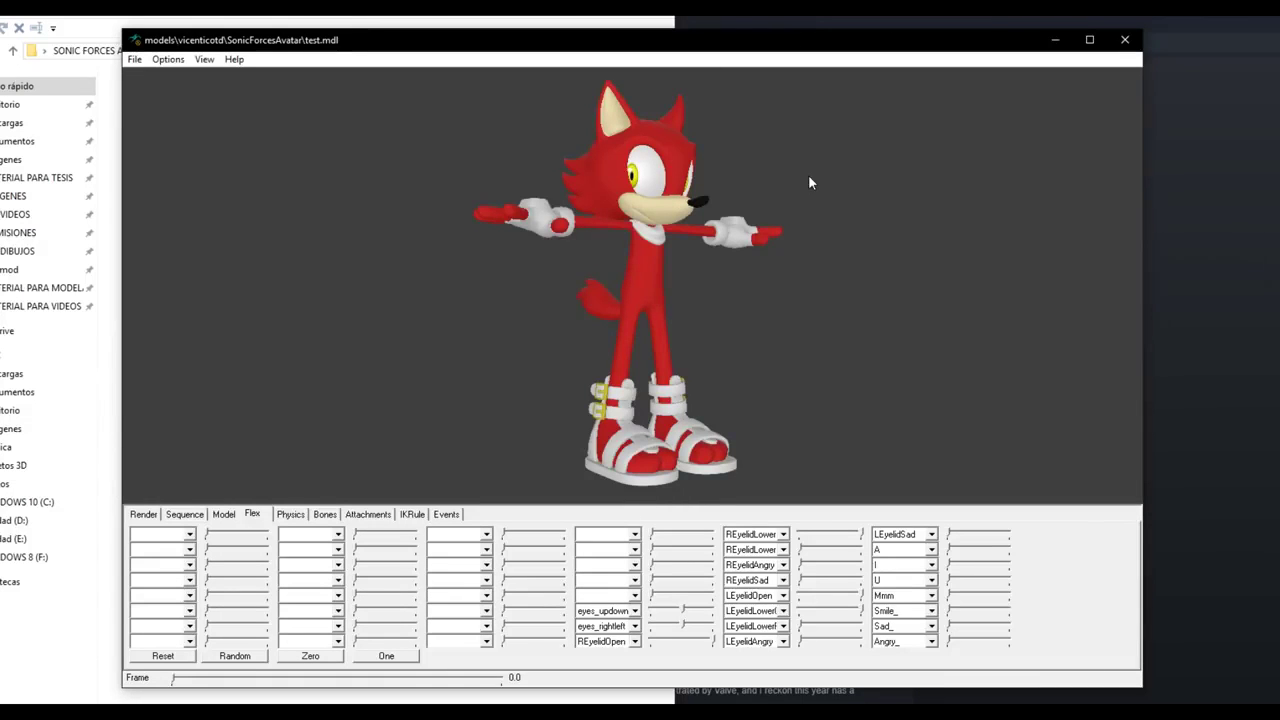
- Open the Compilador folder of the SONIC FORCES AVATAR kit
{"action": "left_click_drag", "start_coordinate": [641, 257], "coordinate": [648, 253]}
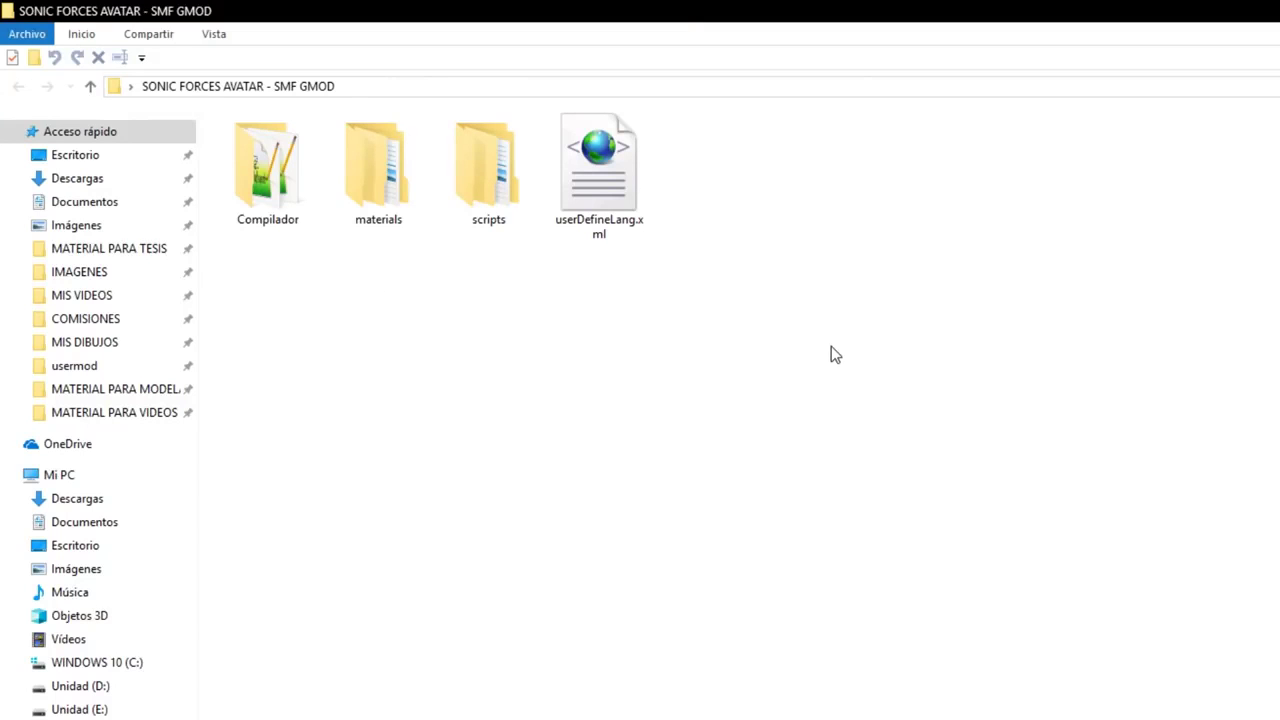
{"action": "left_click_drag", "start_coordinate": [820, 373], "coordinate": [367, 140]}
{"action": "left_click_drag", "start_coordinate": [747, 350], "coordinate": [369, 145]}
{"action": "left_click", "coordinate": [326, 283]}
{"action": "double_click", "coordinate": [270, 190]}
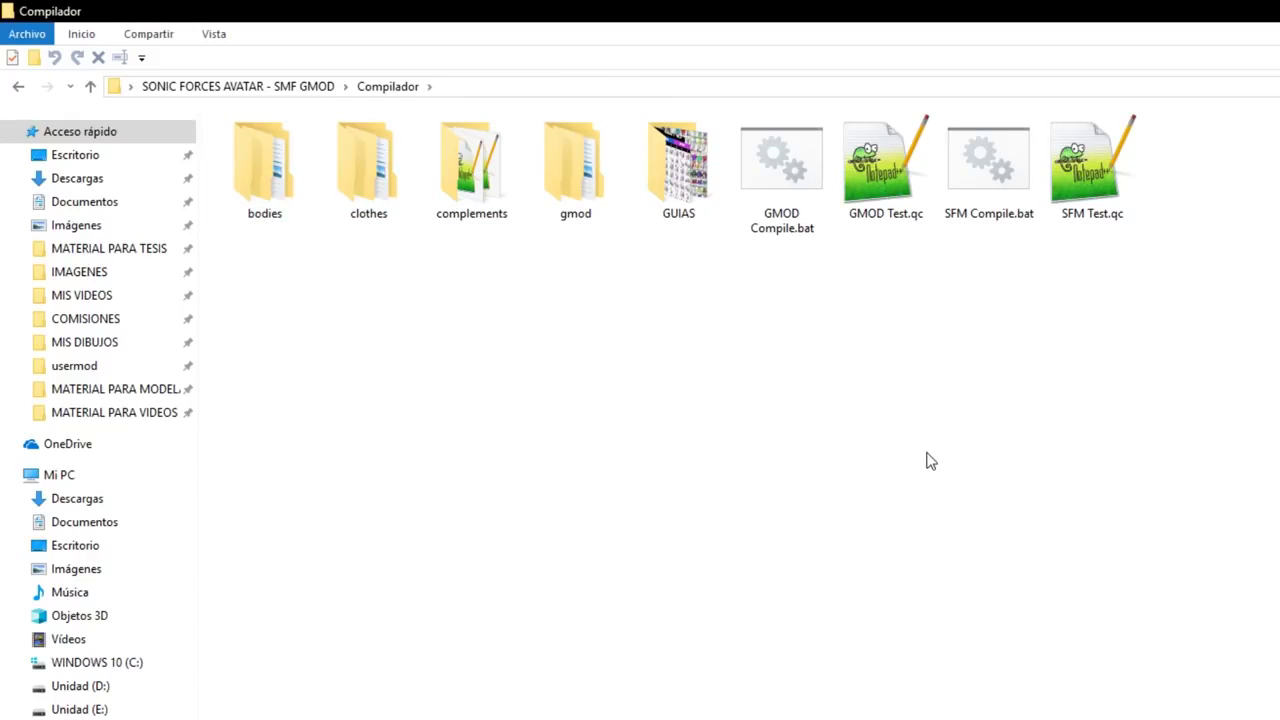
- Look over the kit's subfolders and select SFM Test.qc
{"action": "left_click_drag", "start_coordinate": [573, 370], "coordinate": [230, 147]}
{"action": "left_click_drag", "start_coordinate": [625, 351], "coordinate": [196, 112]}
{"action": "left_click", "coordinate": [515, 330]}
{"action": "left_click", "coordinate": [1077, 215]}
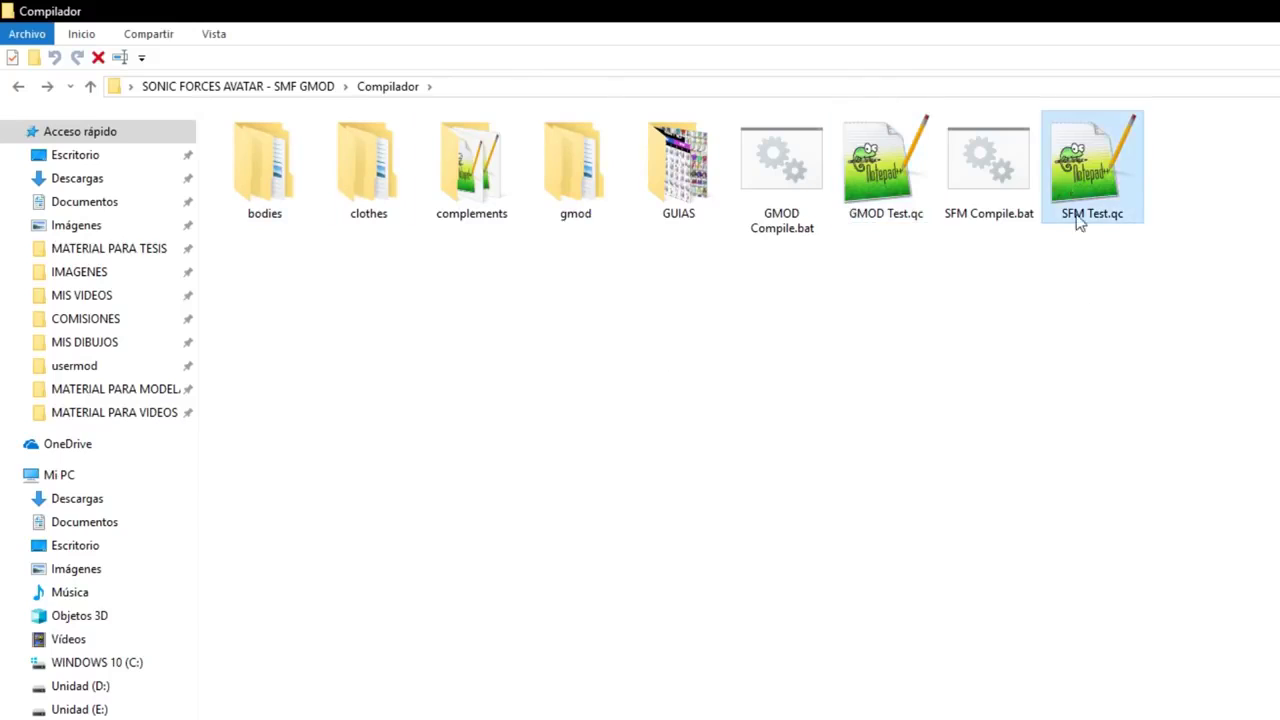
{"action": "left_click", "coordinate": [858, 165]}
{"action": "left_click", "coordinate": [966, 371]}
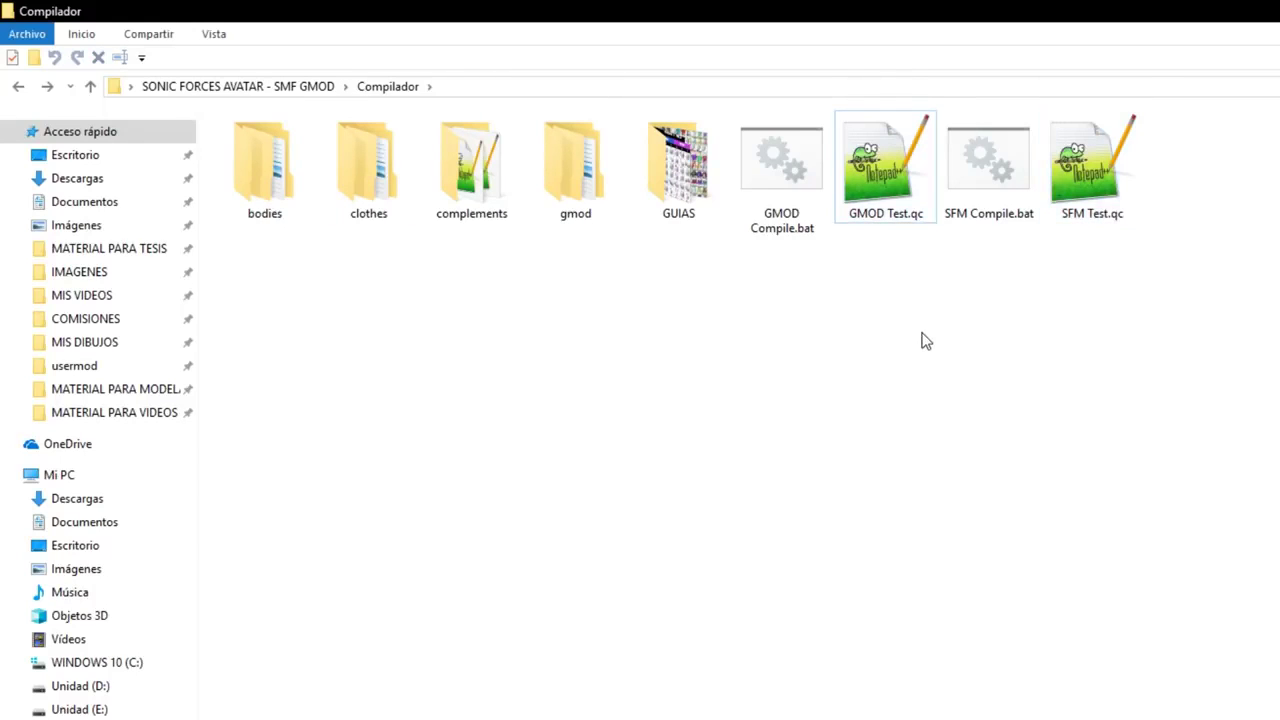
{"action": "left_click", "coordinate": [1105, 152]}
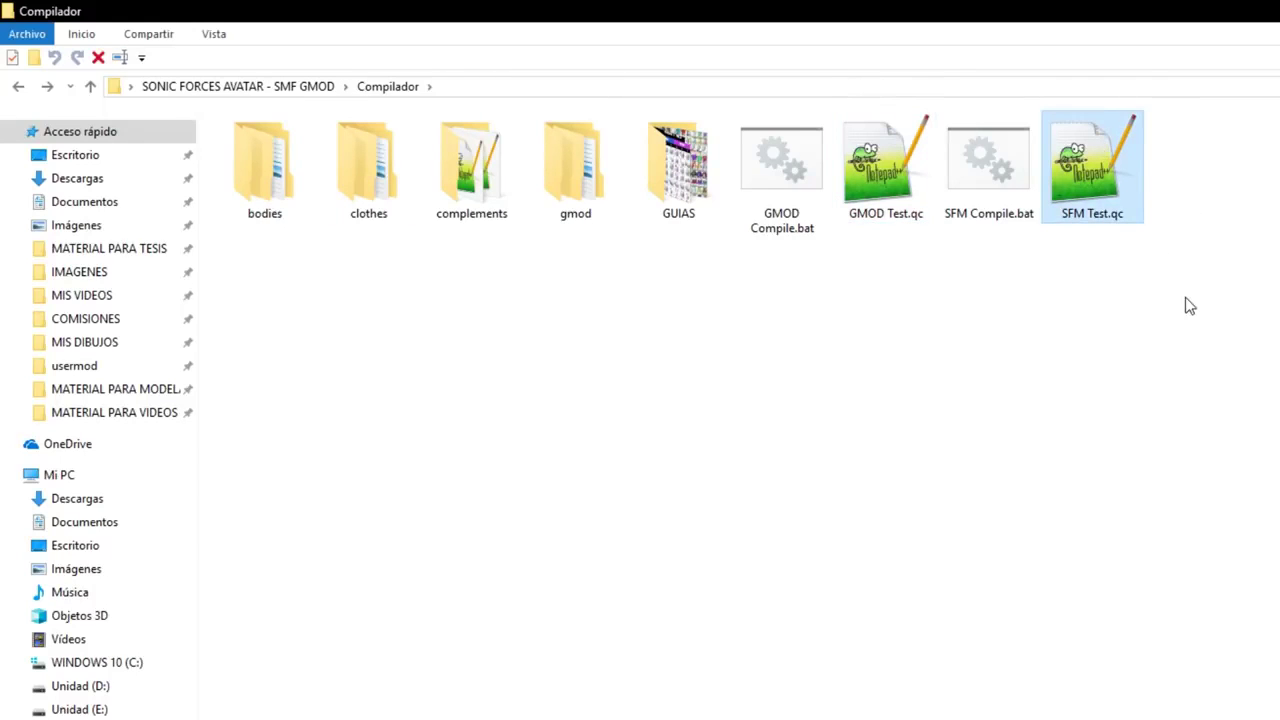
- Copy and paste SFM Test.qc to duplicate it in Compilador
{"action": "right_click", "coordinate": [1100, 233]}
{"action": "right_click", "coordinate": [1092, 187]}
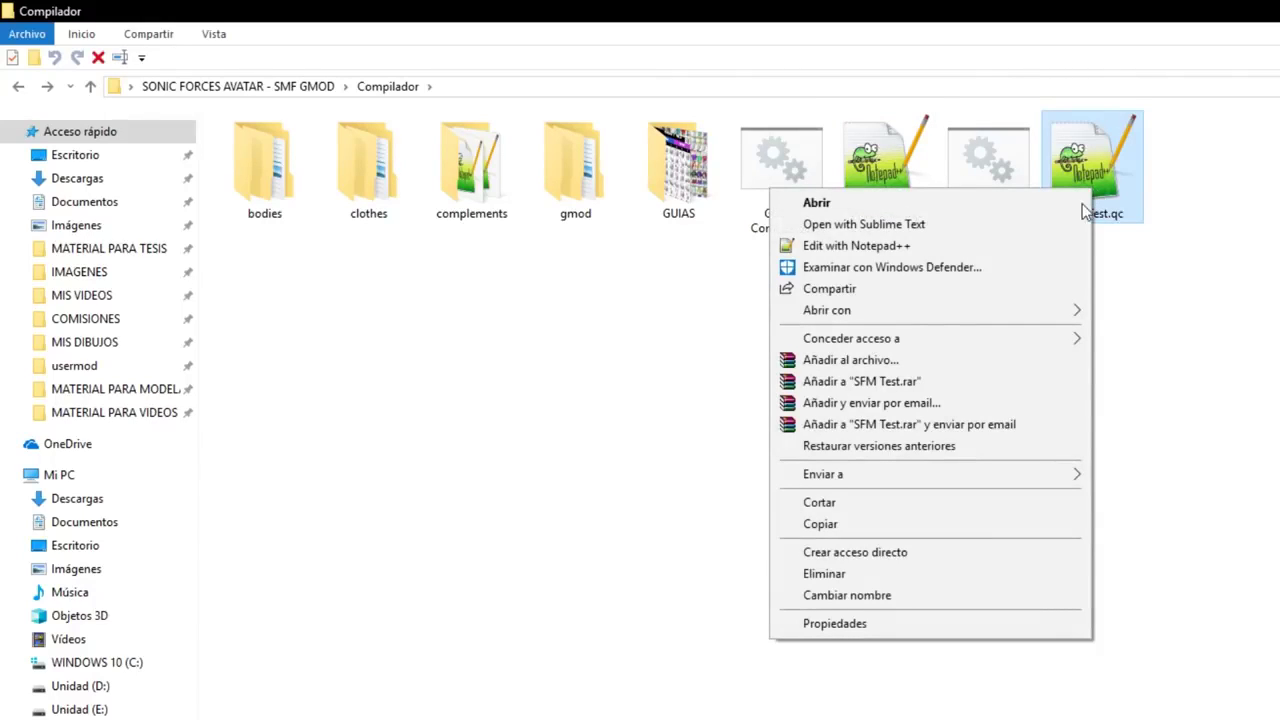
{"action": "left_click", "coordinate": [820, 524]}
{"action": "right_click", "coordinate": [702, 388]}
{"action": "left_click", "coordinate": [766, 524]}
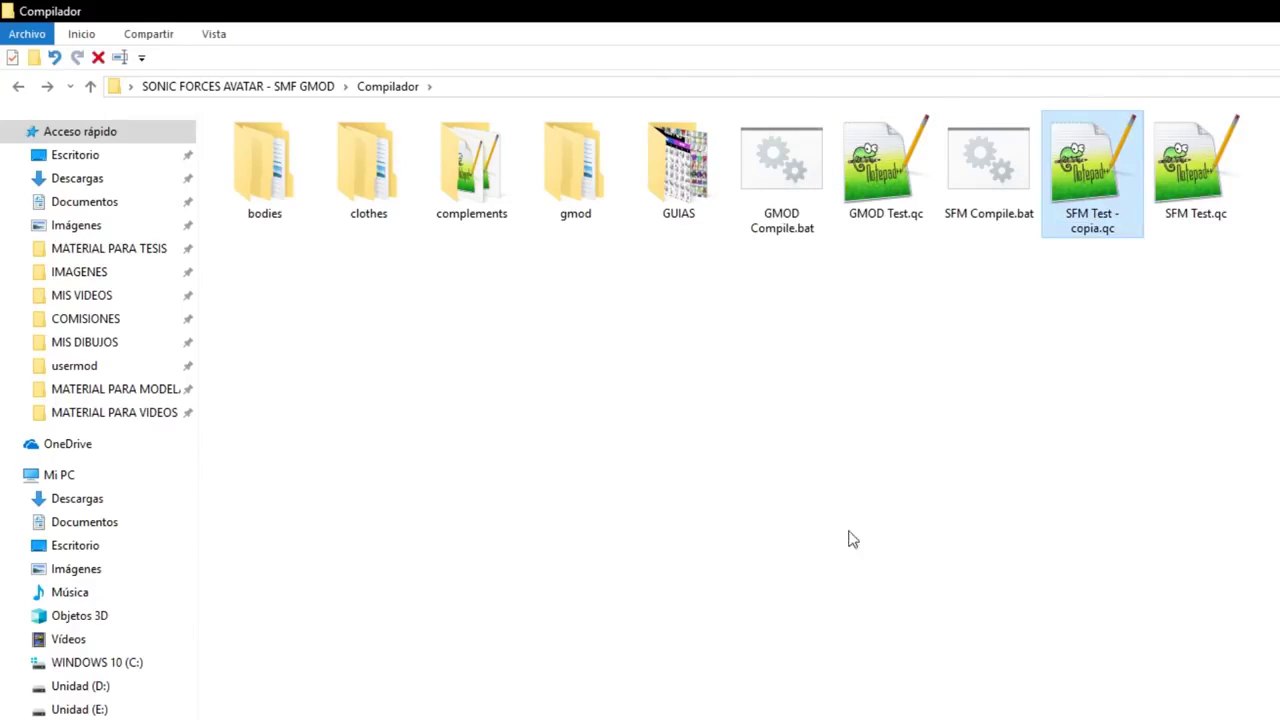
- Rename the duplicate to SFM AvatarKawaii.qc
{"action": "left_click", "coordinate": [1100, 222]}
{"action": "key", "text": "Right"}
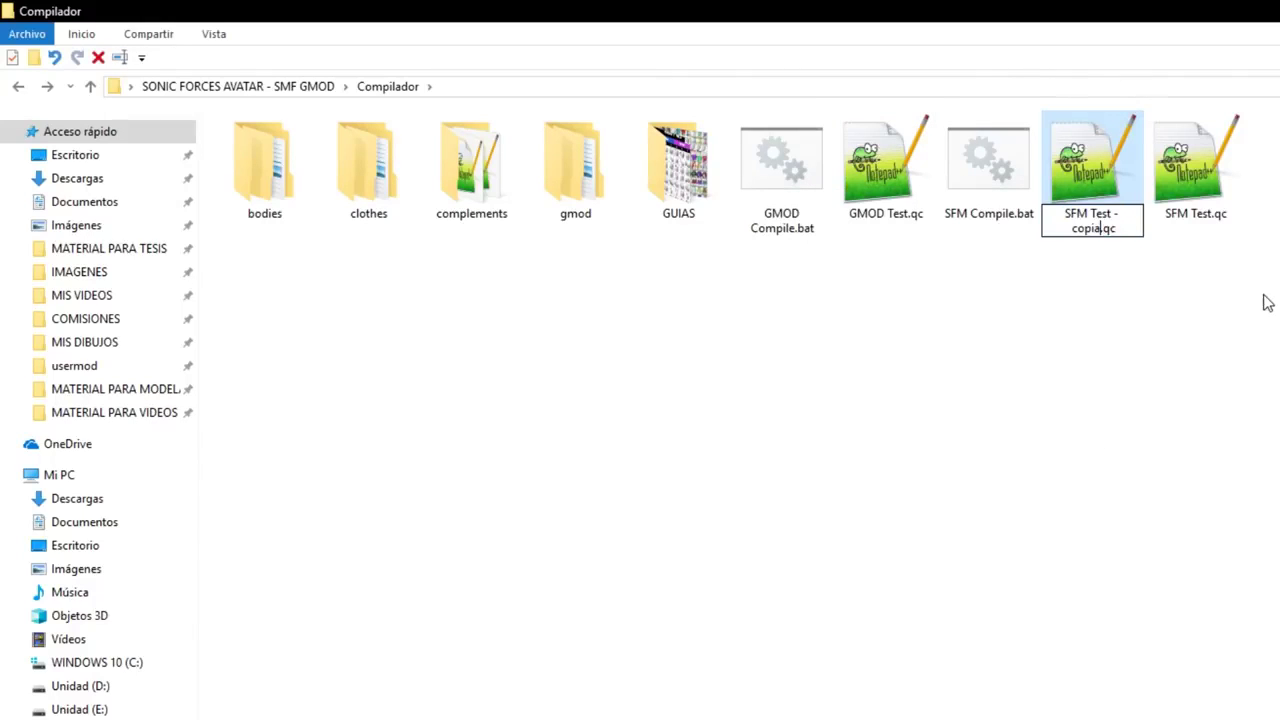
{"action": "key", "text": "shift+Home"}
{"action": "key", "text": "BackSpace"}
{"action": "type", "text": "SFM"}
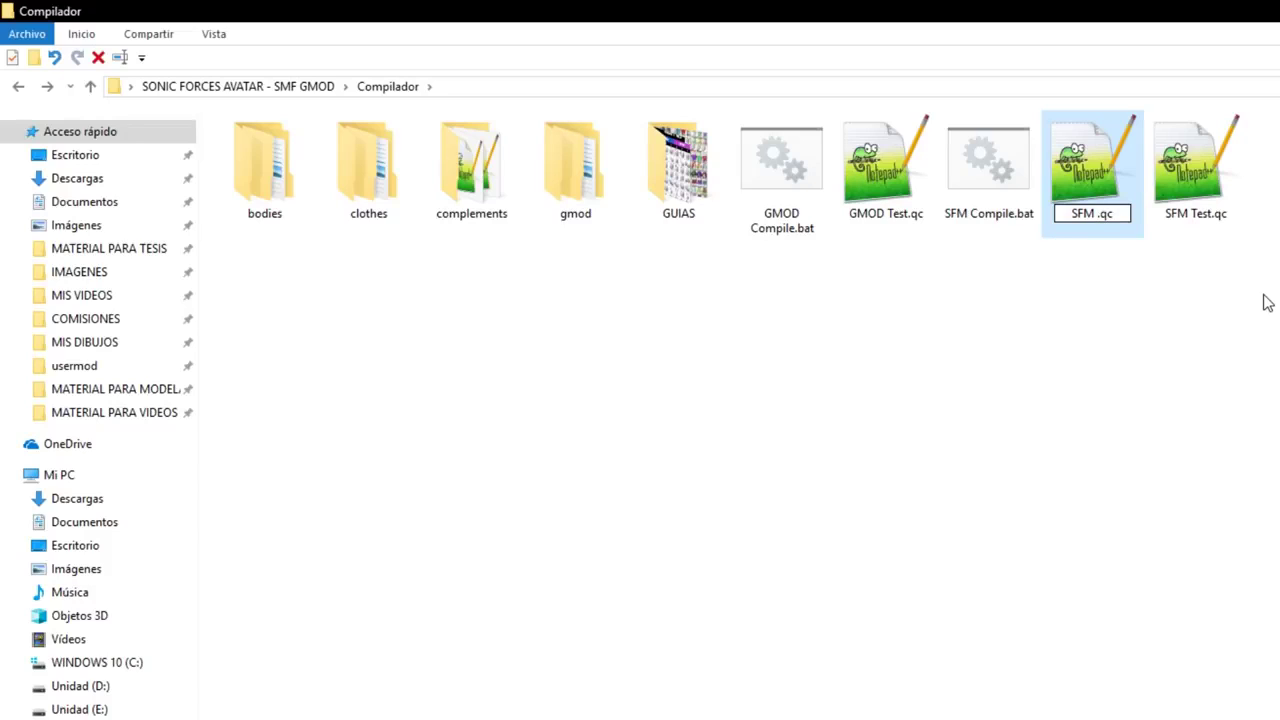
{"action": "type", "text": " Avatar"}
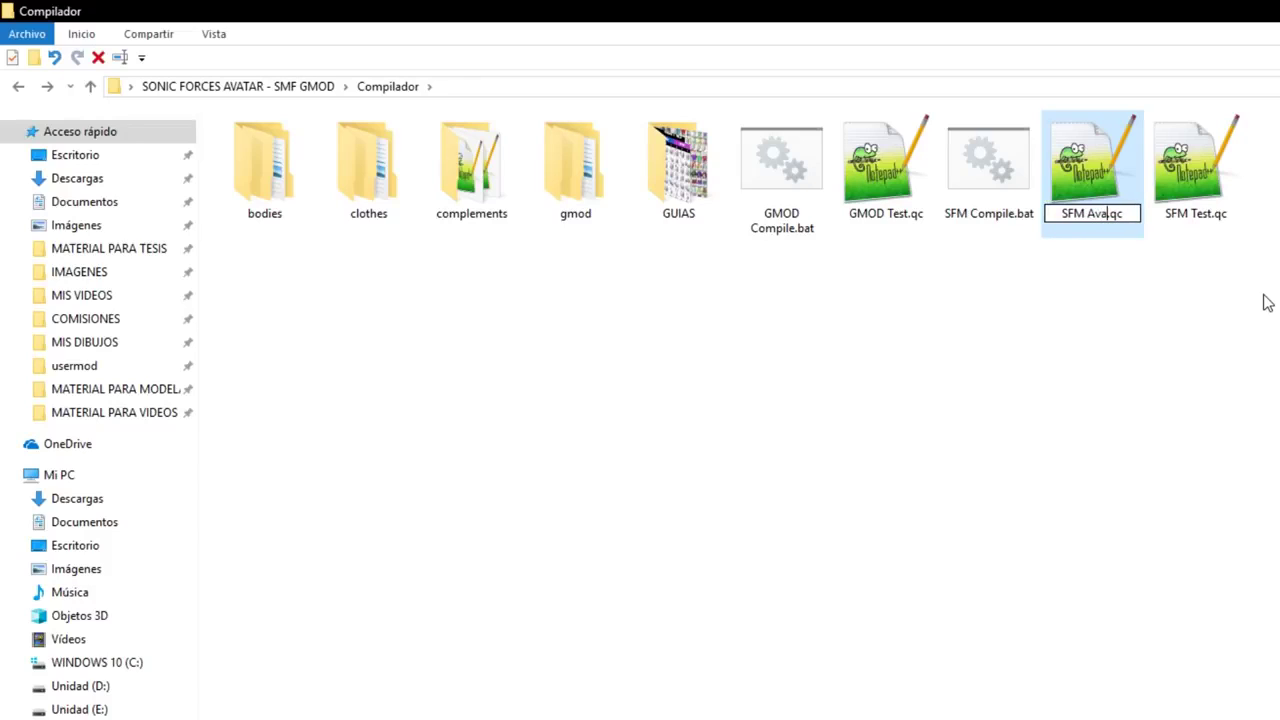
{"action": "type", "text": "Kawaii"}
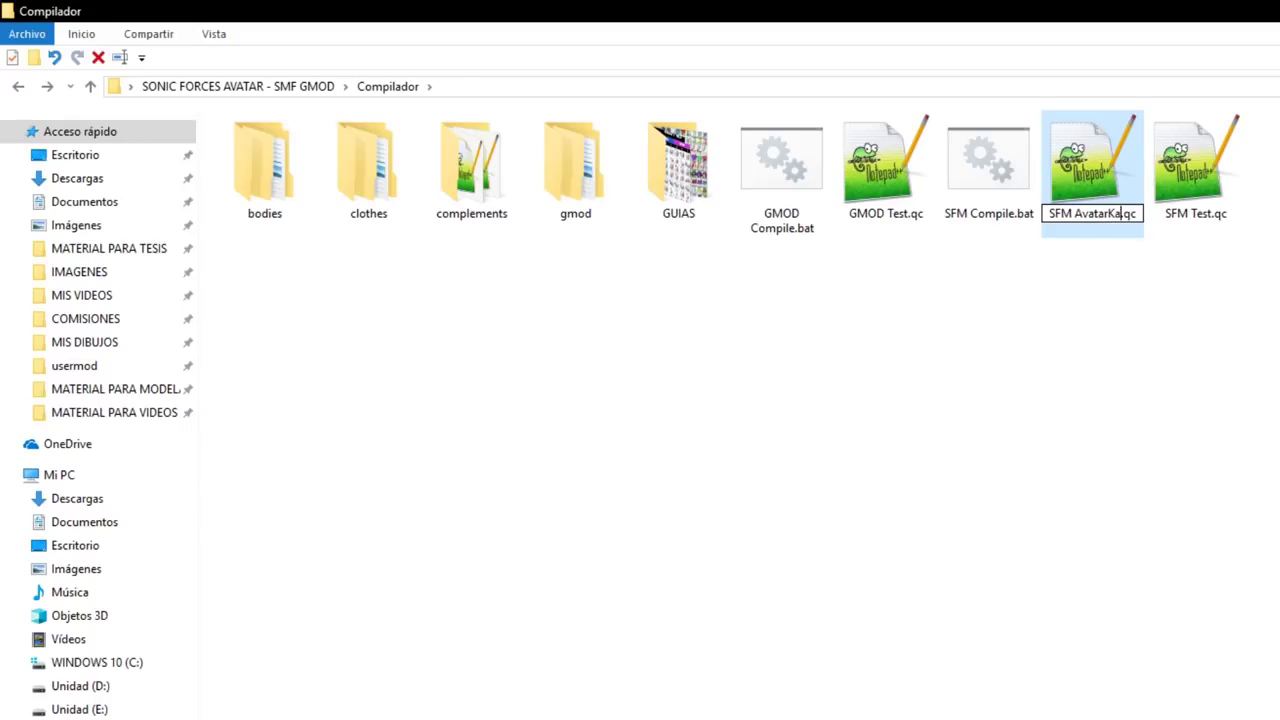
{"action": "key", "text": "Return"}
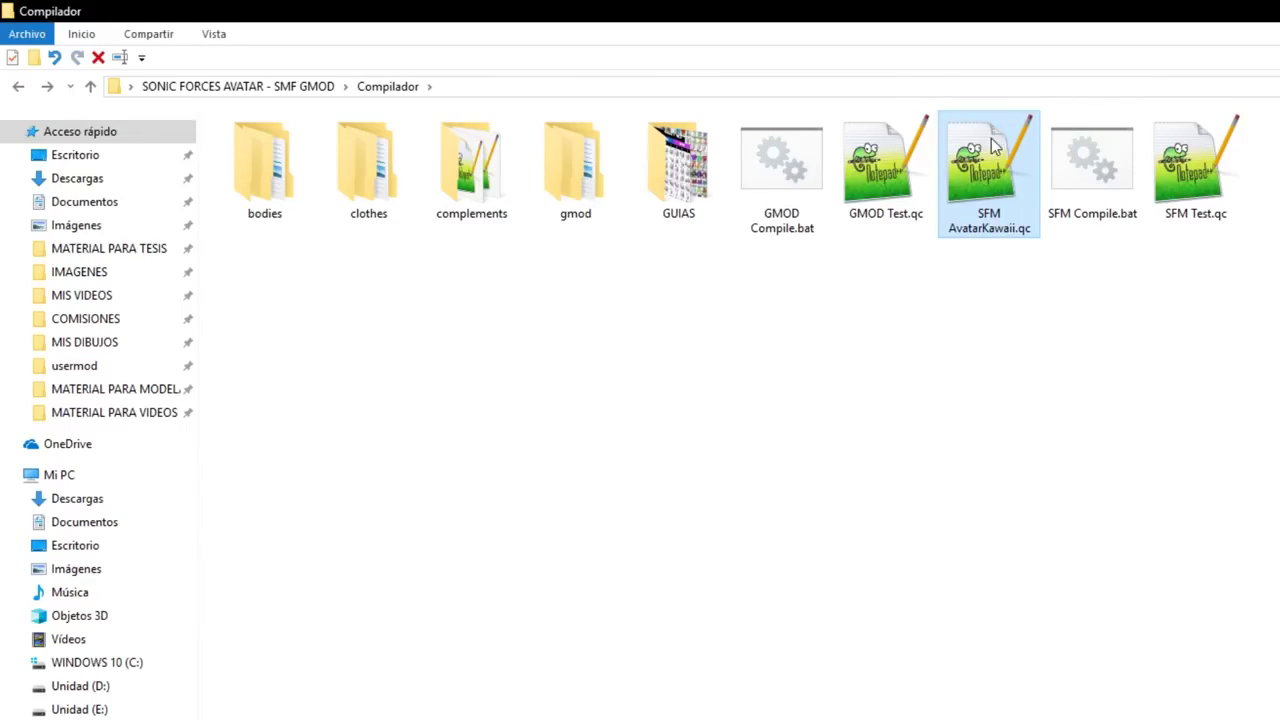
- Choose to open SFM AvatarKawaii.qc with another app found on this PC
{"action": "right_click", "coordinate": [994, 190]}
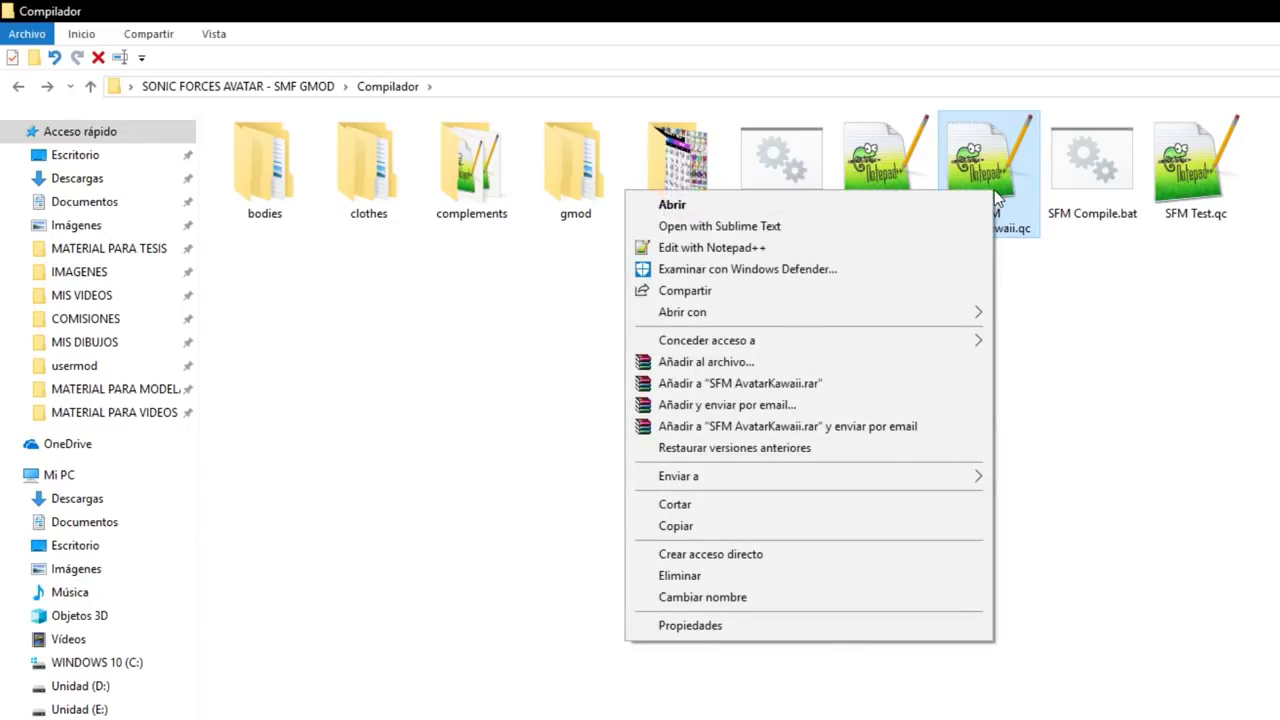
{"action": "mouse_move", "coordinate": [884, 323]}
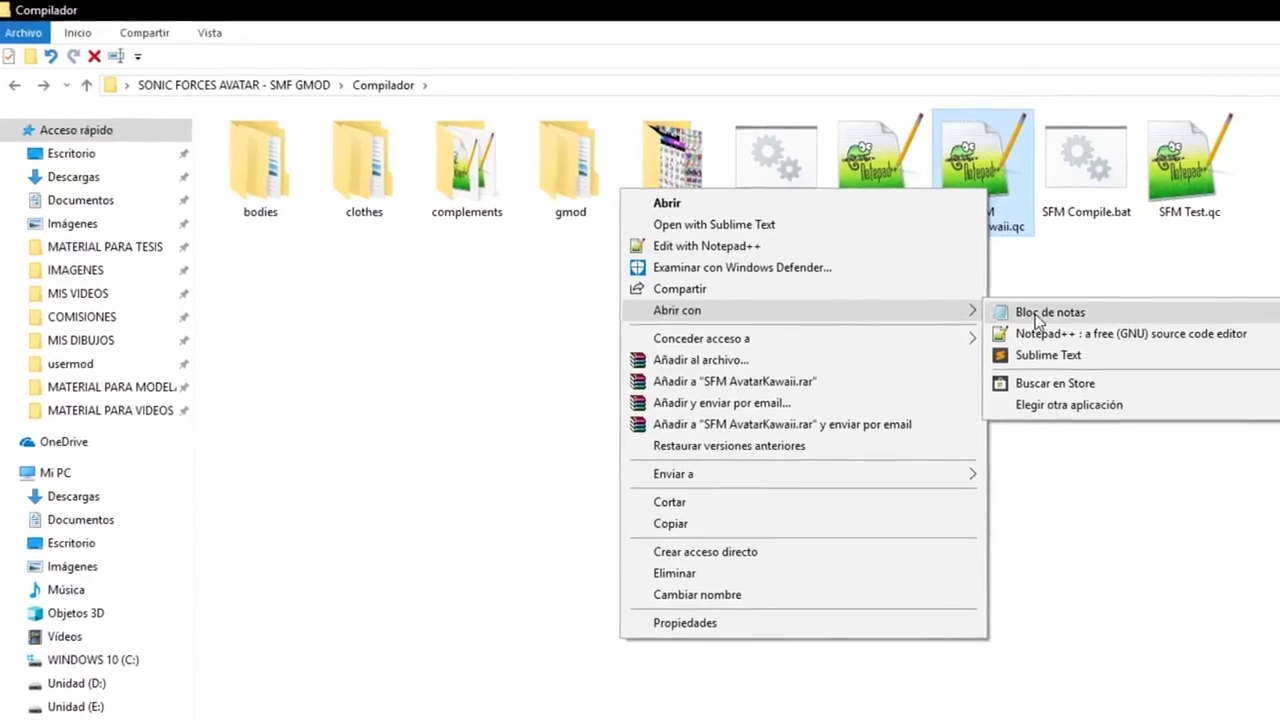
{"action": "left_click", "coordinate": [1045, 406]}
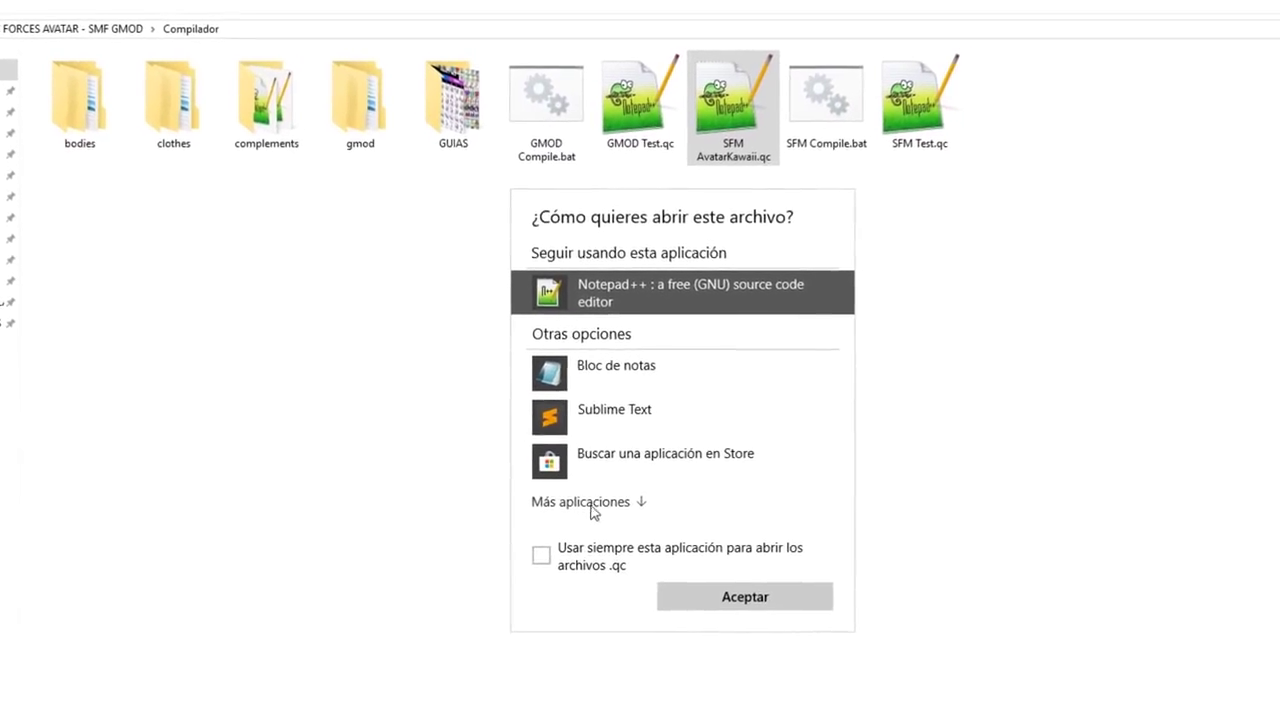
{"action": "left_click", "coordinate": [622, 518]}
{"action": "scroll", "coordinate": [632, 515], "scroll_direction": "down", "scroll_amount": 3}
{"action": "scroll", "coordinate": [605, 474], "scroll_direction": "down", "scroll_amount": 10}
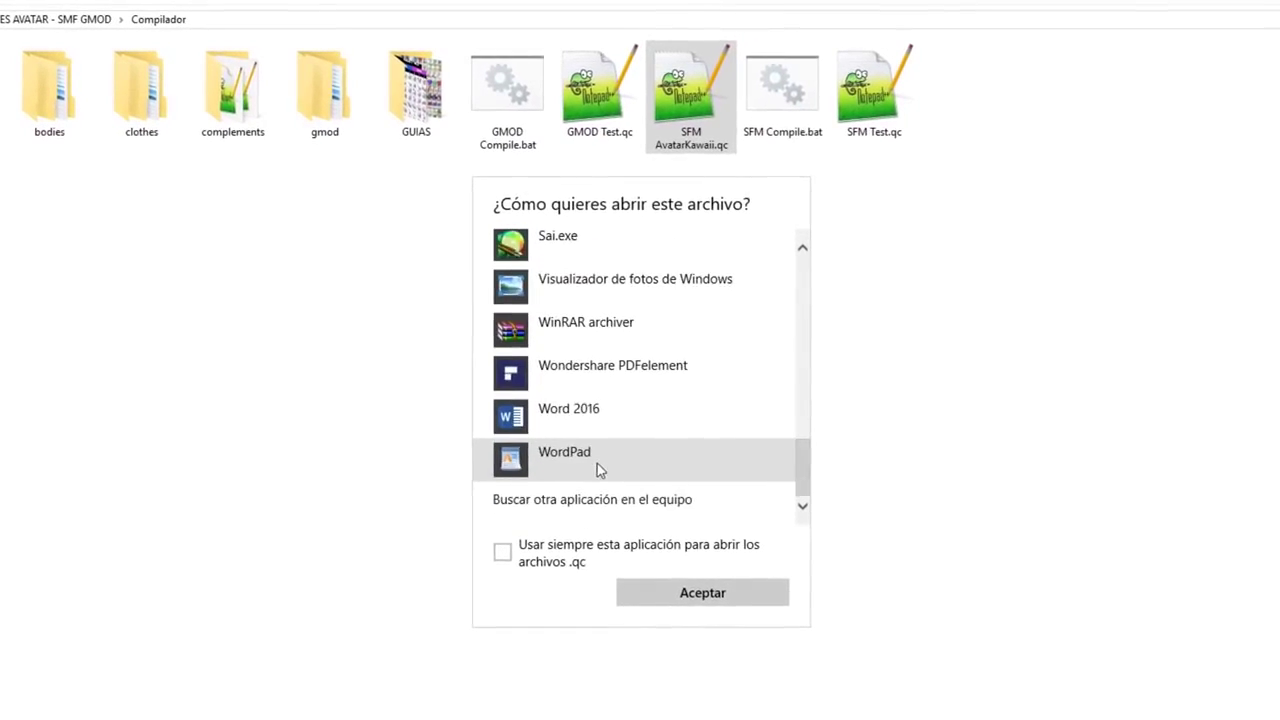
{"action": "left_click", "coordinate": [628, 505]}
- Pick notepad++.exe from Archivos de programa (x86)\Notepad++ to open the file
{"action": "left_click_drag", "start_coordinate": [379, 0], "coordinate": [757, 91]}
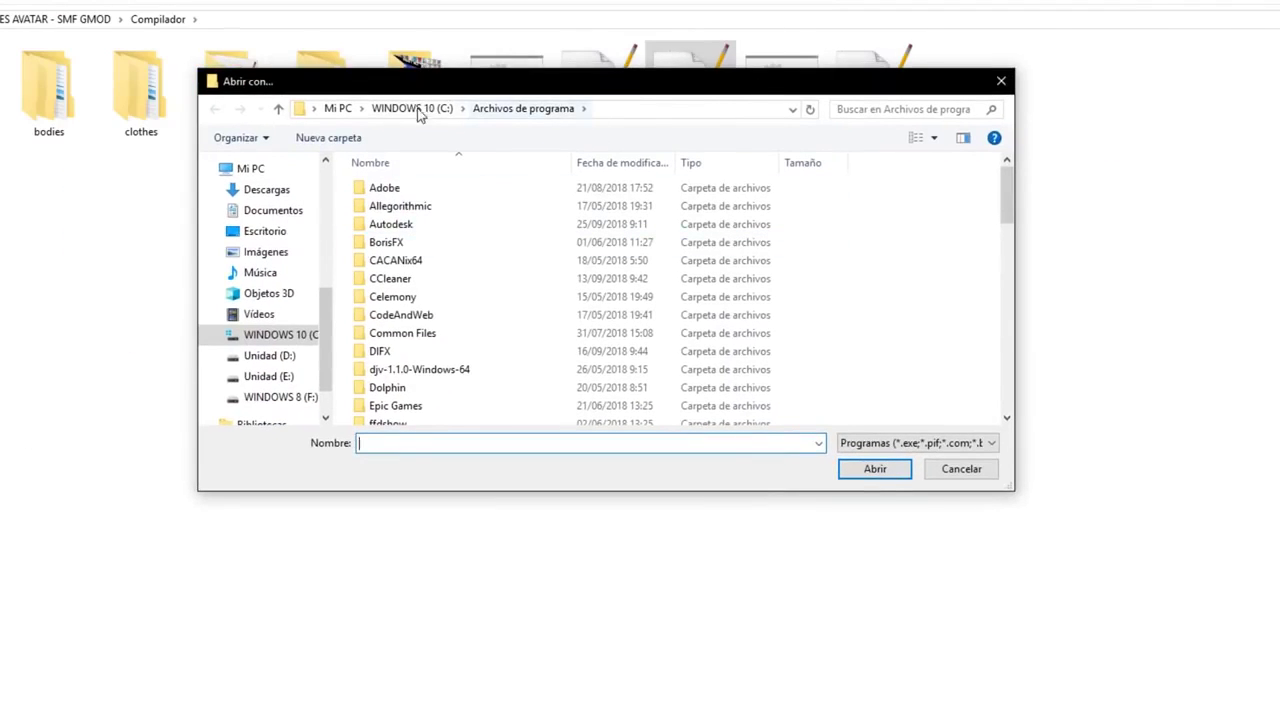
{"action": "scroll", "coordinate": [505, 272], "scroll_direction": "down", "scroll_amount": 5}
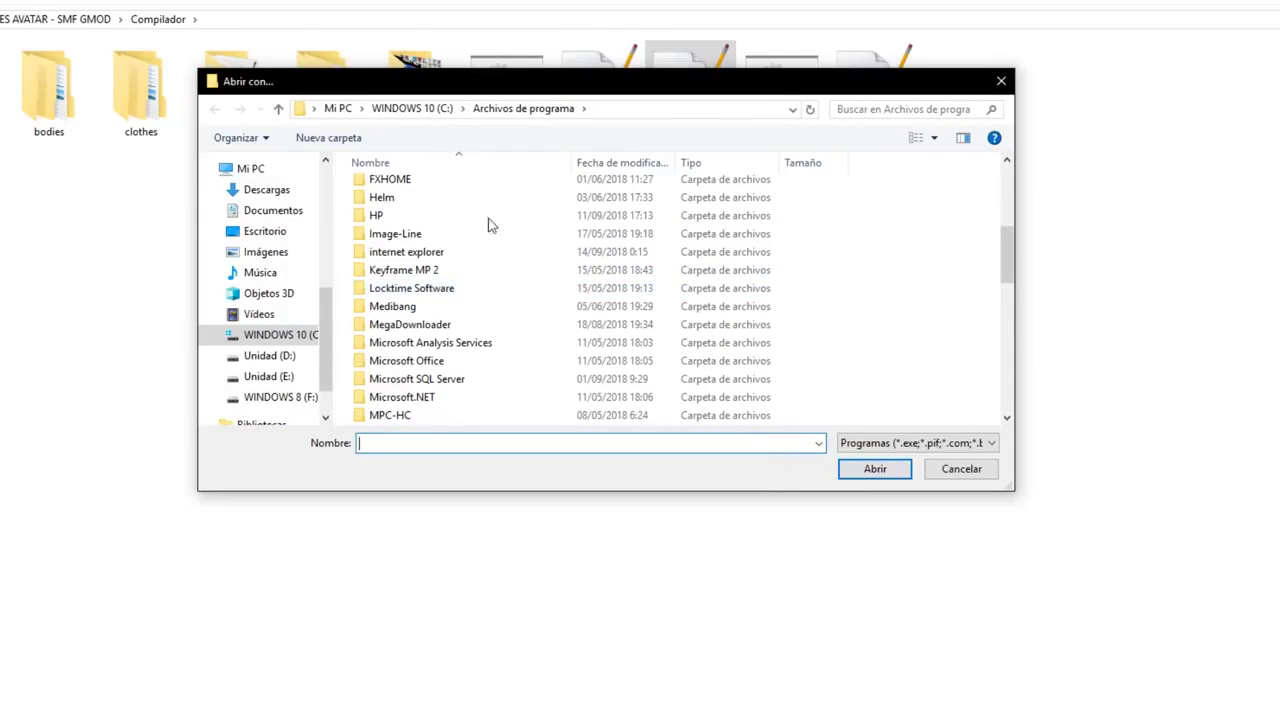
{"action": "left_click", "coordinate": [405, 108]}
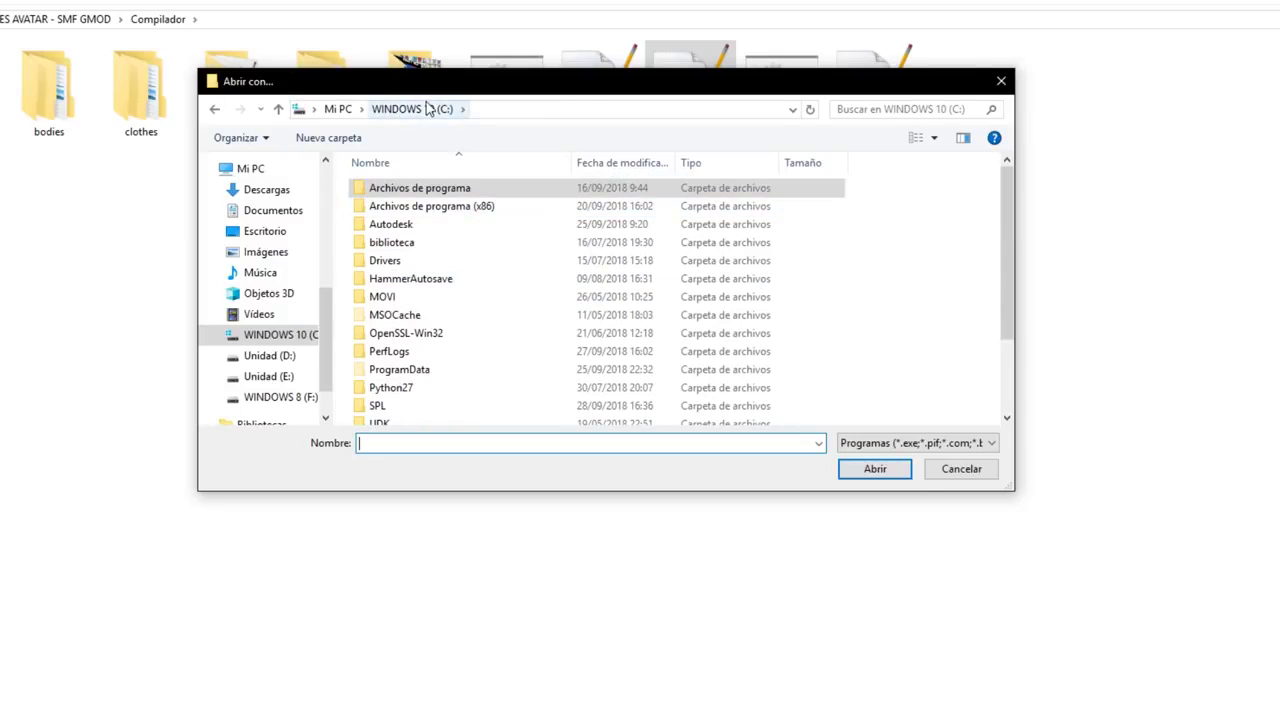
{"action": "left_click", "coordinate": [470, 207]}
{"action": "scroll", "coordinate": [483, 214], "scroll_direction": "down", "scroll_amount": 12}
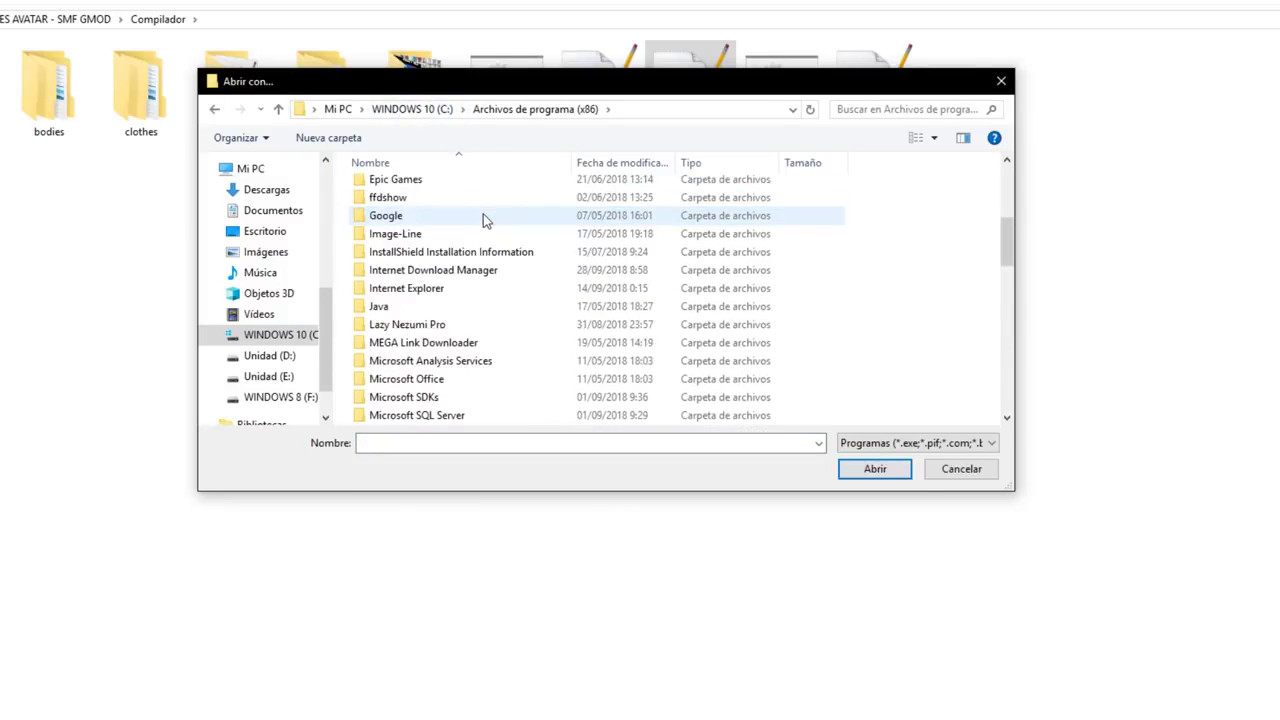
{"action": "scroll", "coordinate": [485, 223], "scroll_direction": "up", "scroll_amount": 1}
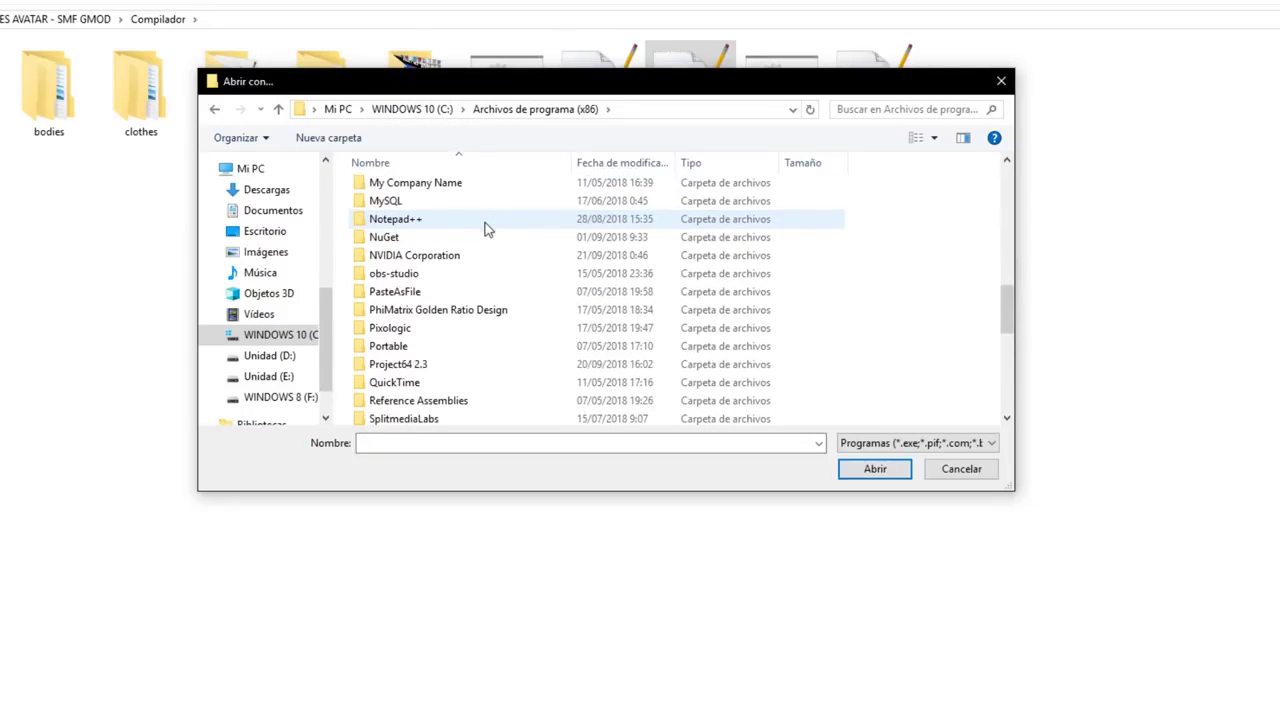
{"action": "double_click", "coordinate": [402, 223]}
{"action": "left_click", "coordinate": [404, 243]}
{"action": "left_click", "coordinate": [880, 468]}
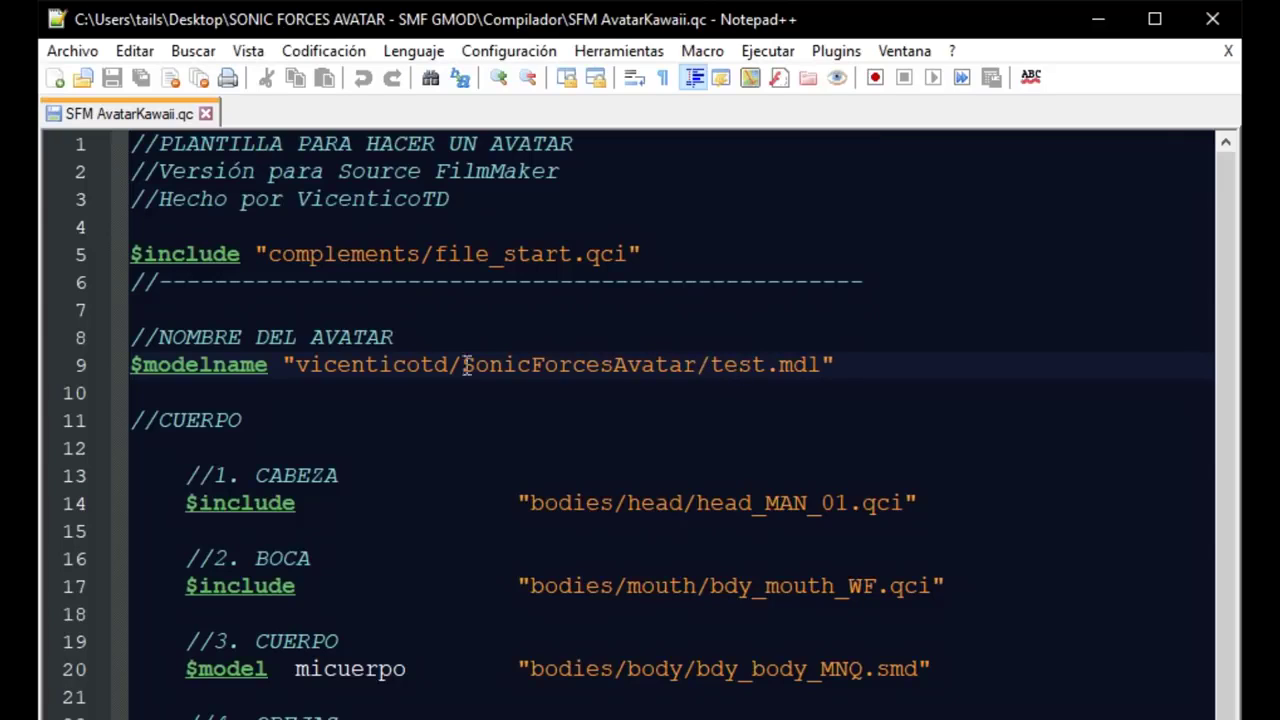
- Replace test with AvatarKawaii in the line 9 $modelname path and save the .qc file
{"action": "left_click_drag", "start_coordinate": [294, 365], "coordinate": [765, 368]}
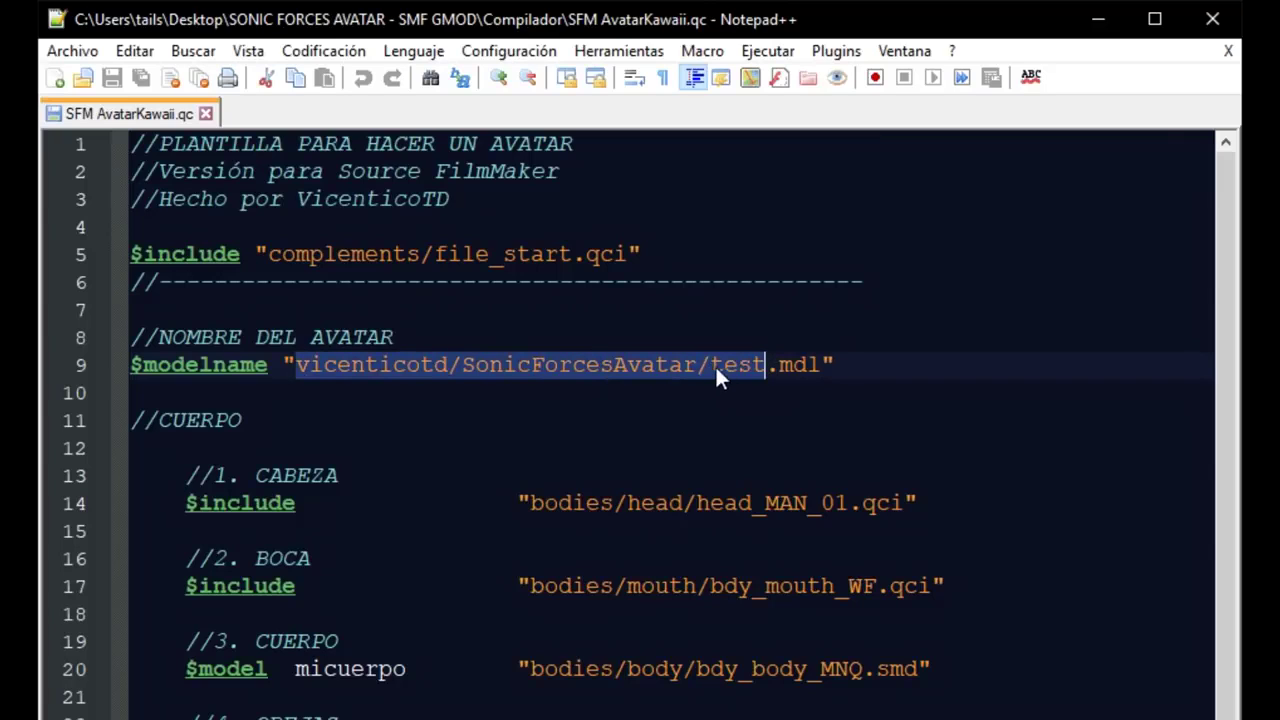
{"action": "left_click", "coordinate": [713, 365]}
{"action": "double_click", "coordinate": [735, 365]}
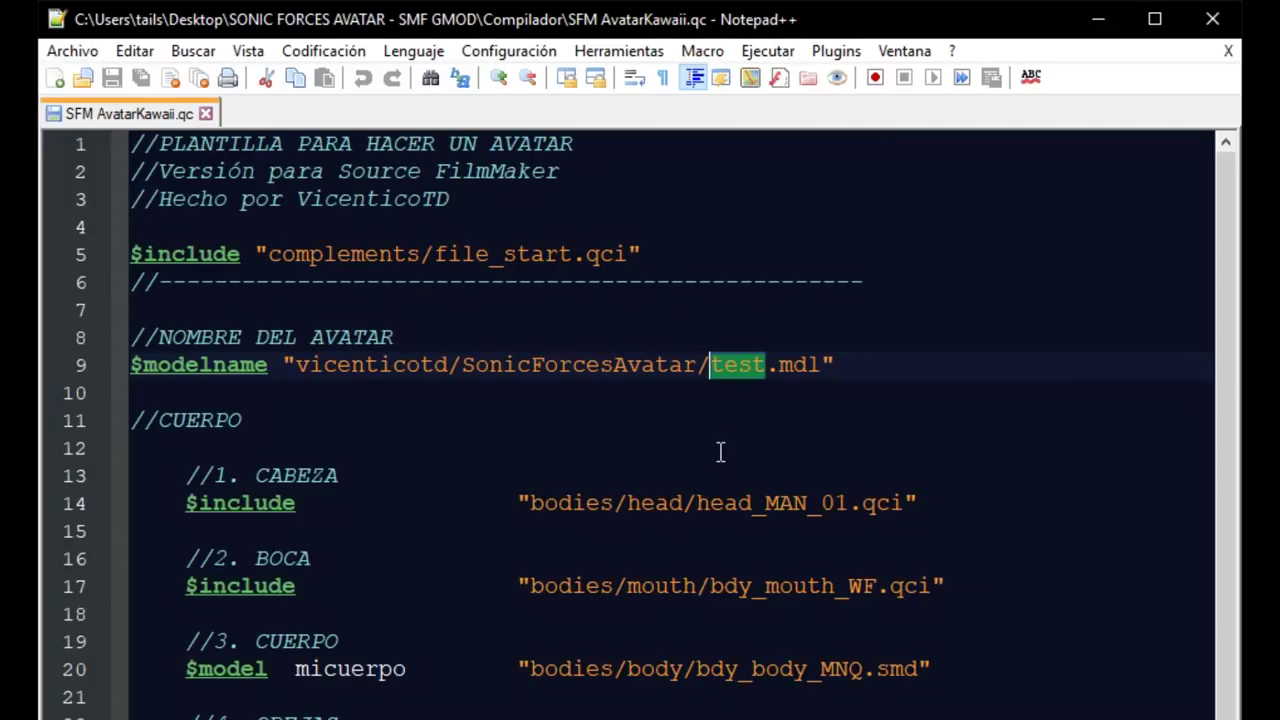
{"action": "key", "text": "BackSpace"}
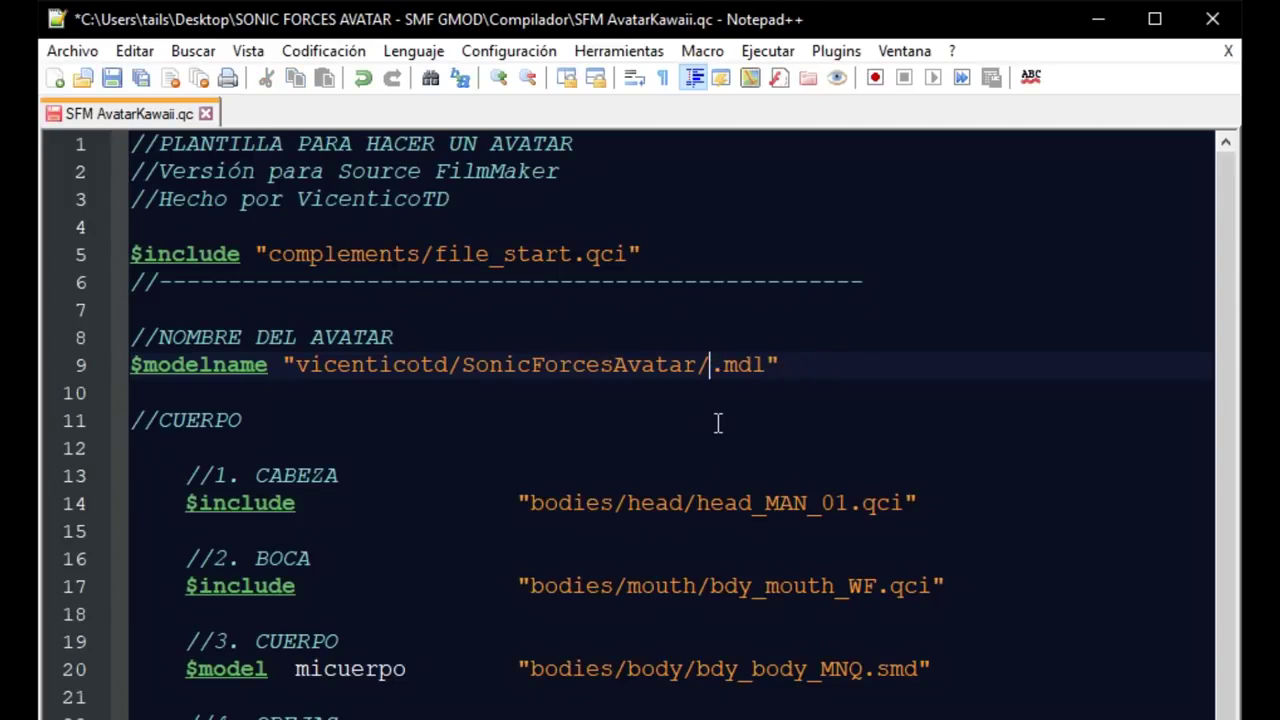
{"action": "type", "text": "Avatar Kawai"}
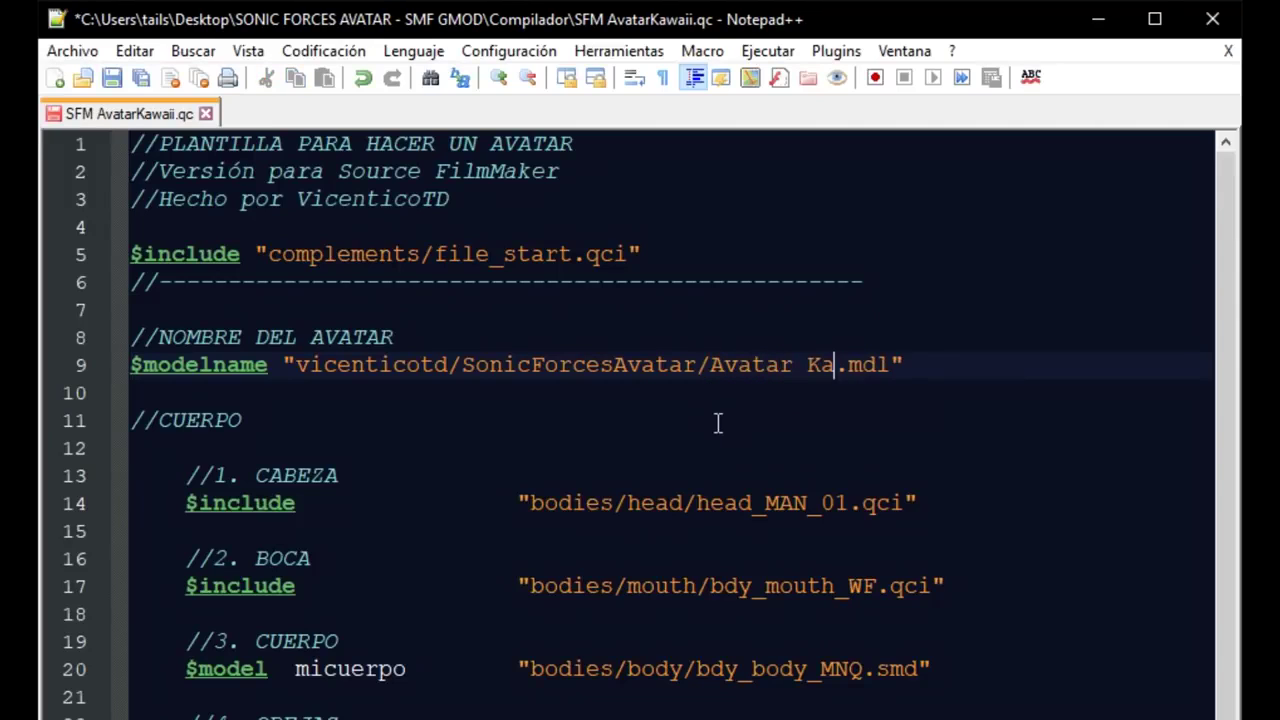
{"action": "type", "text": "i"}
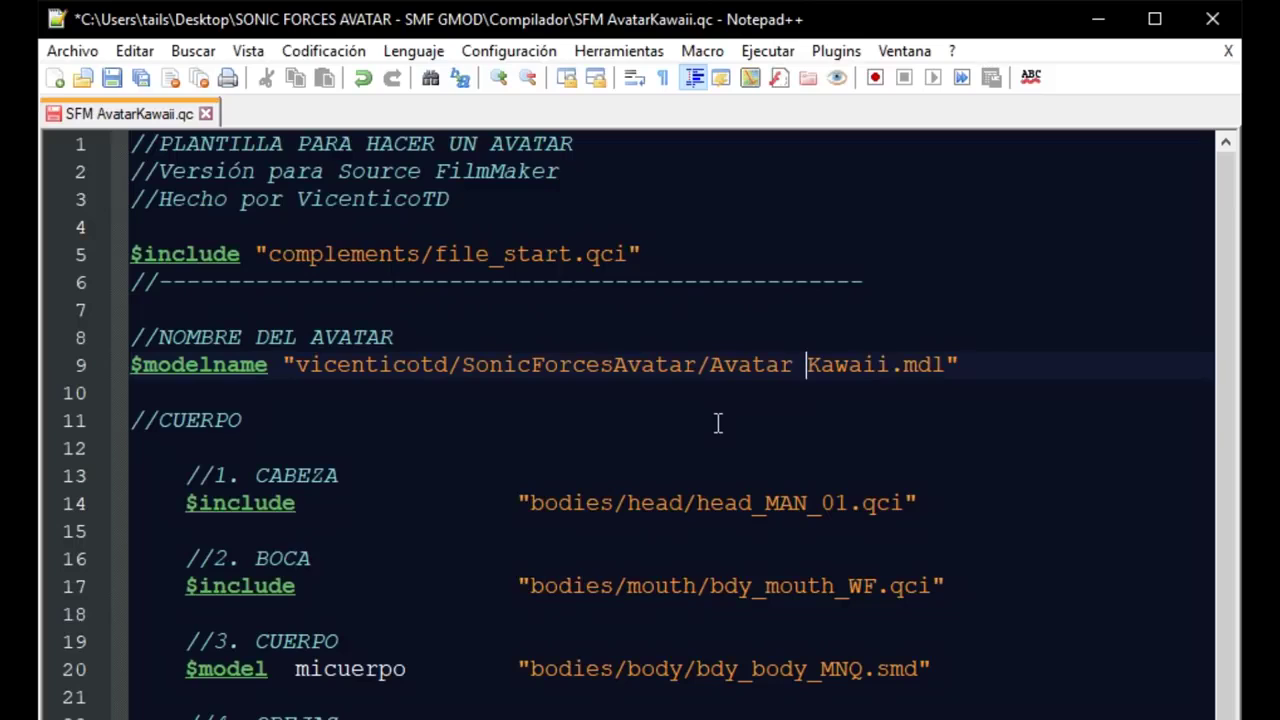
{"action": "key", "text": "BackSpace"}
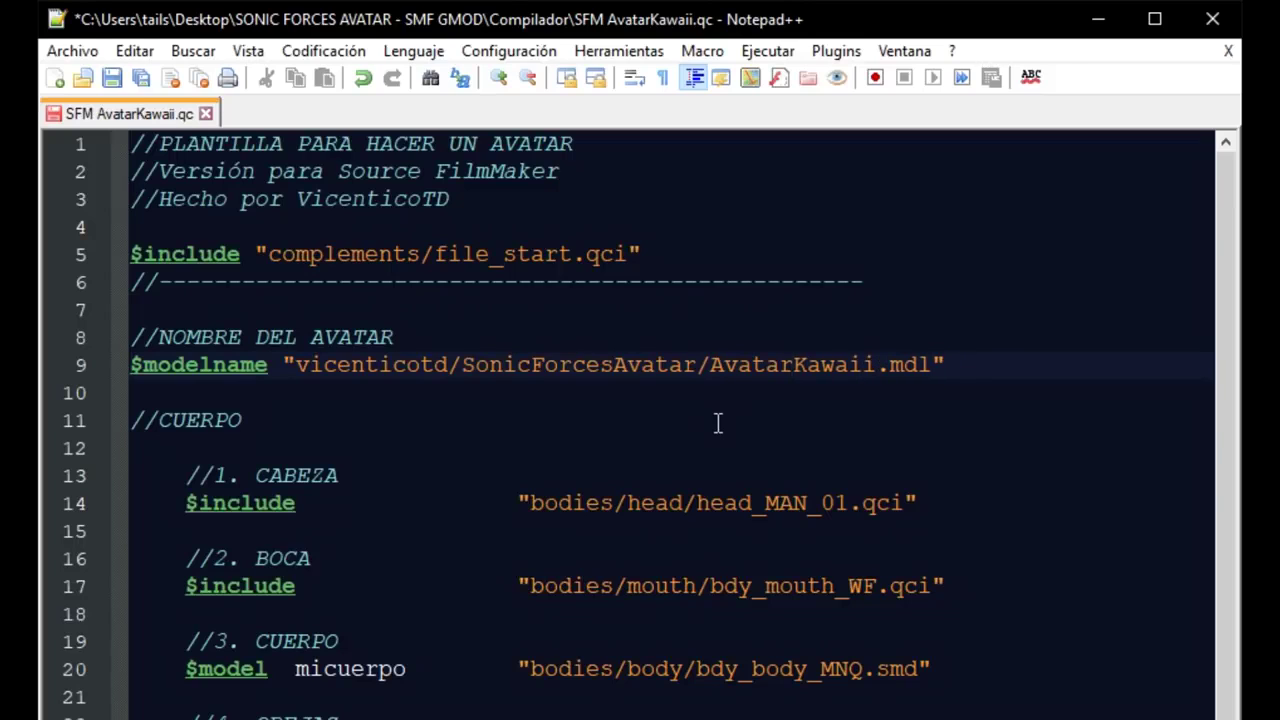
{"action": "key", "text": "ctrl+s"}
{"action": "left_click_drag", "start_coordinate": [710, 364], "coordinate": [305, 369]}
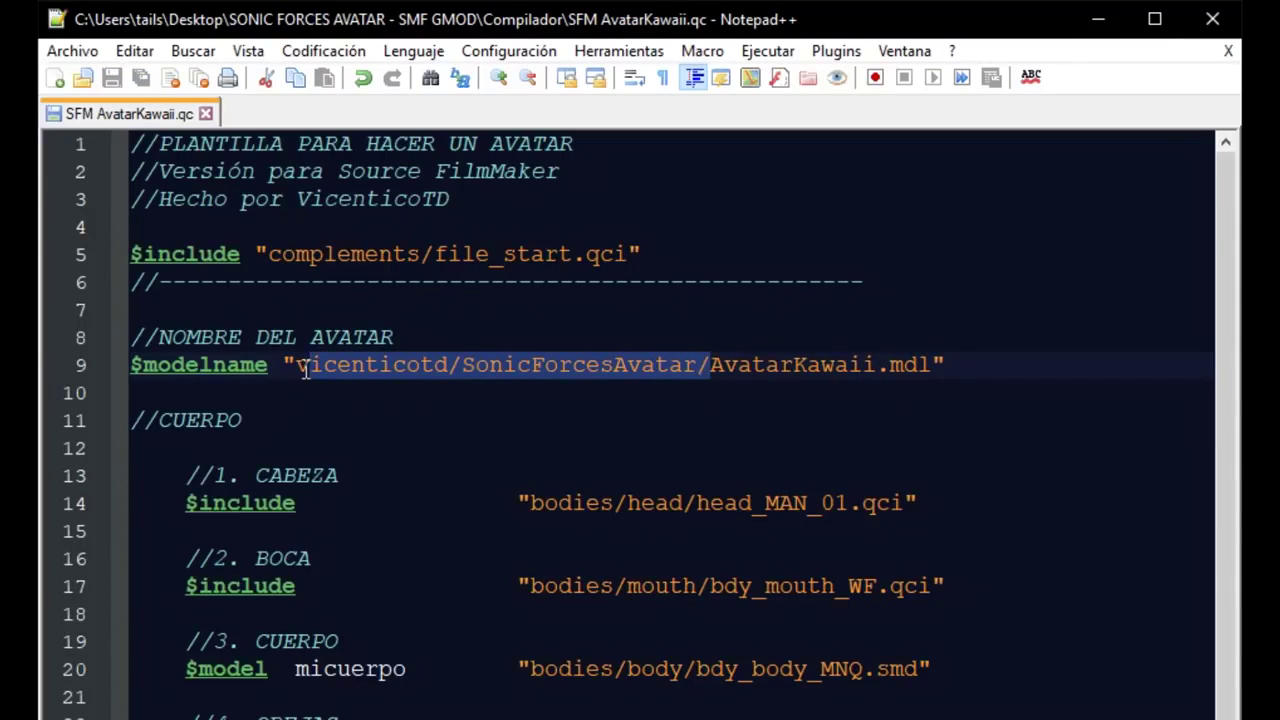
{"action": "left_click", "coordinate": [365, 376]}
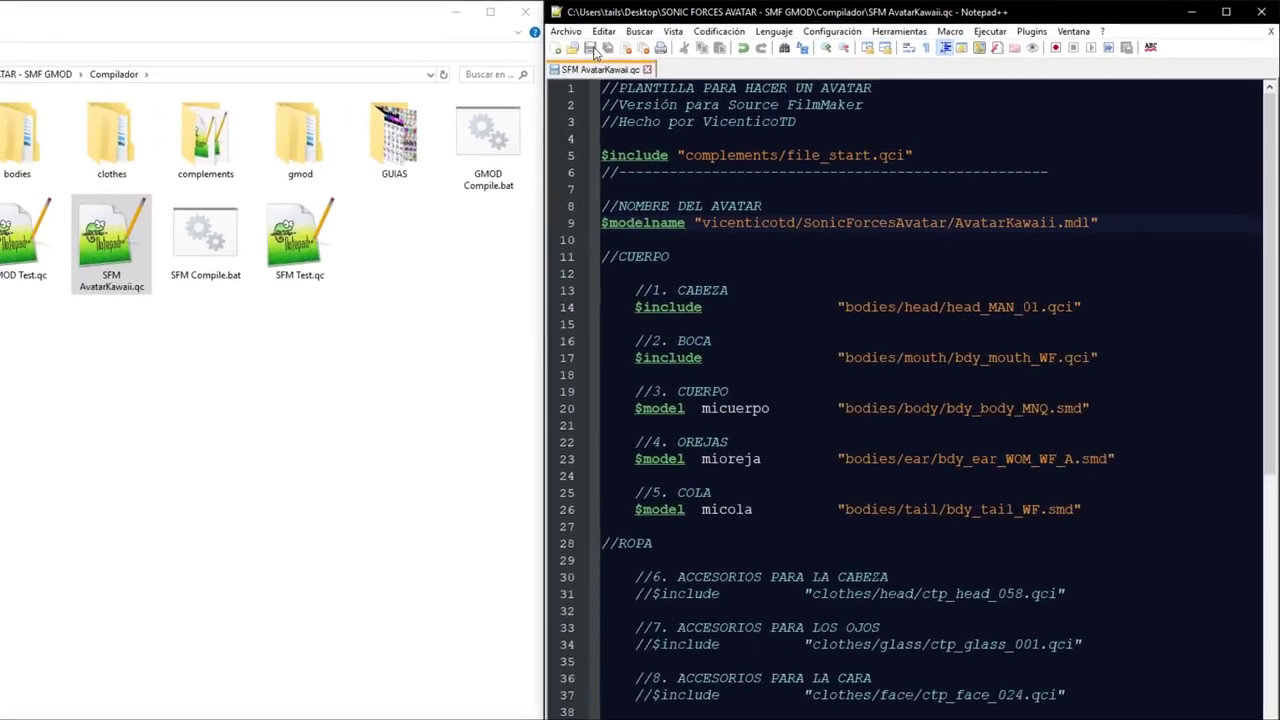
- Compile SFM AvatarKawaii.qc with the SFM compile script and close the finished console
{"action": "left_click_drag", "start_coordinate": [108, 236], "coordinate": [244, 226]}
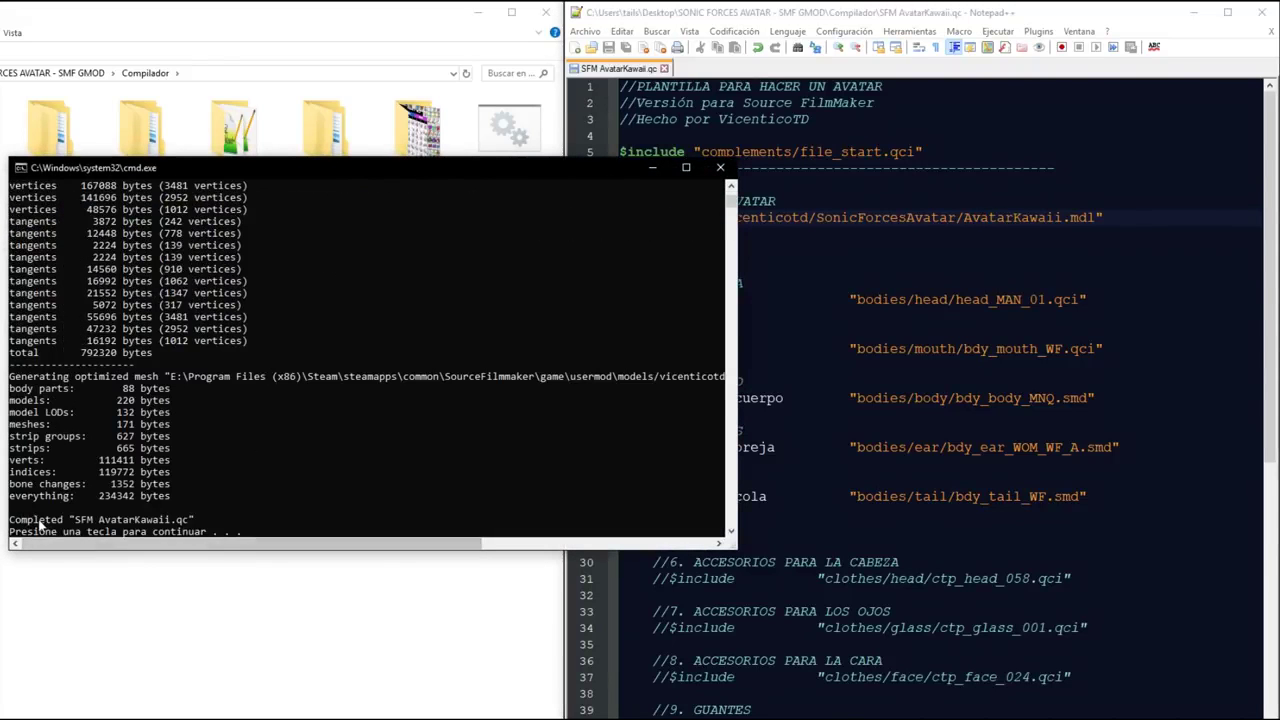
{"action": "key", "text": "Return"}
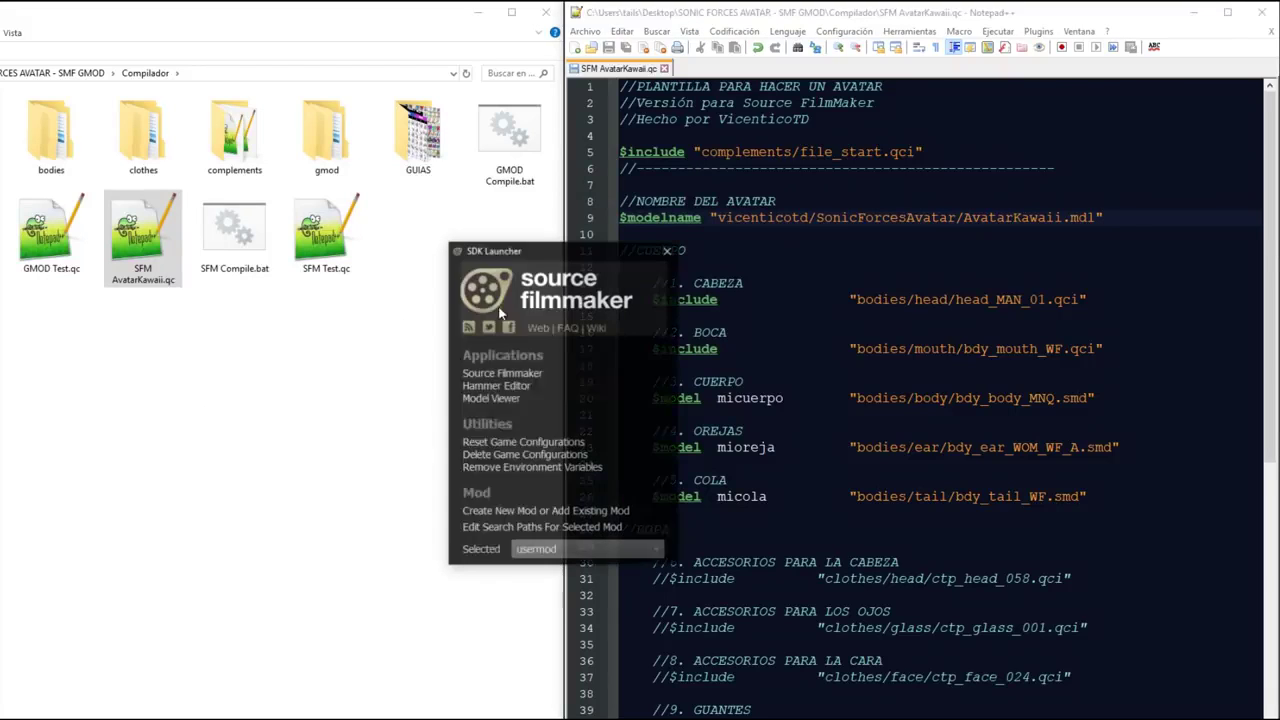
- Launch the Model Viewer and position its window on screen
{"action": "left_click", "coordinate": [503, 405]}
{"action": "left_click_drag", "start_coordinate": [480, 51], "coordinate": [825, 256]}
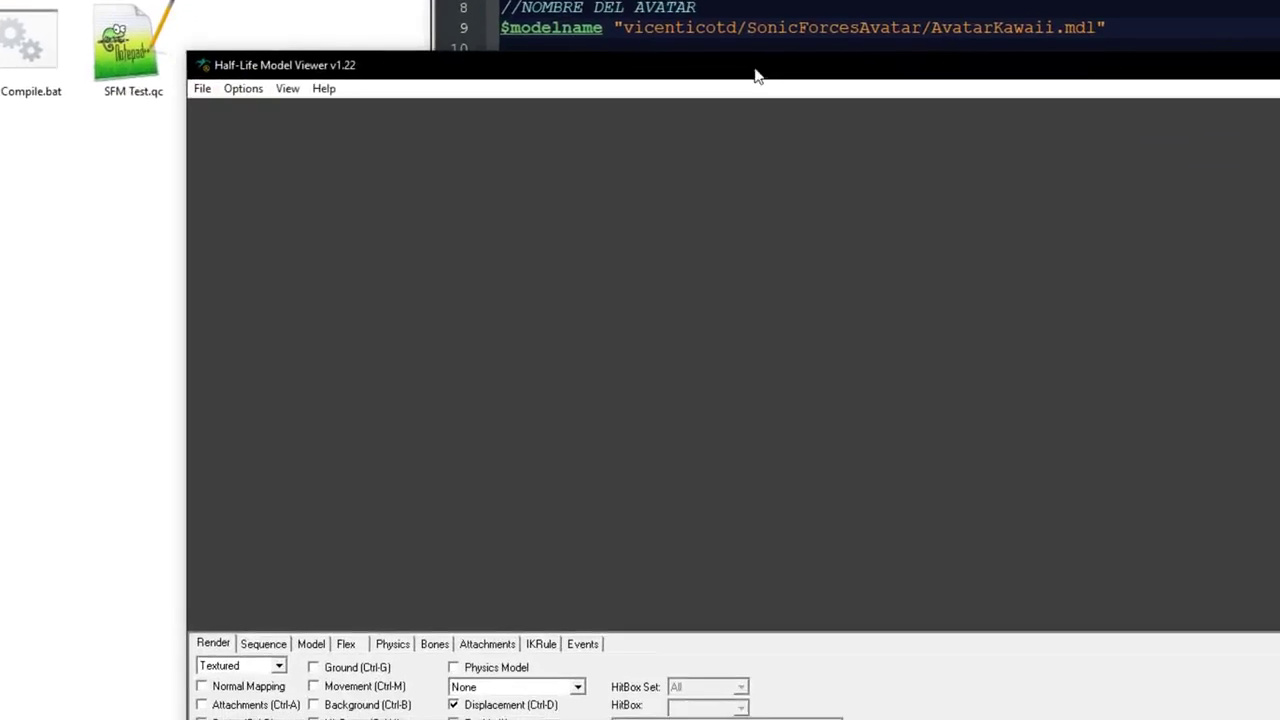
{"action": "left_click_drag", "start_coordinate": [757, 76], "coordinate": [593, 83]}
- Load vicenticotd/SonicForcesAvatar/avatarkawaii.mdl into the viewer
{"action": "left_click", "coordinate": [40, 95]}
{"action": "left_click", "coordinate": [103, 141]}
{"action": "scroll", "coordinate": [983, 335], "scroll_direction": "down", "scroll_amount": 15}
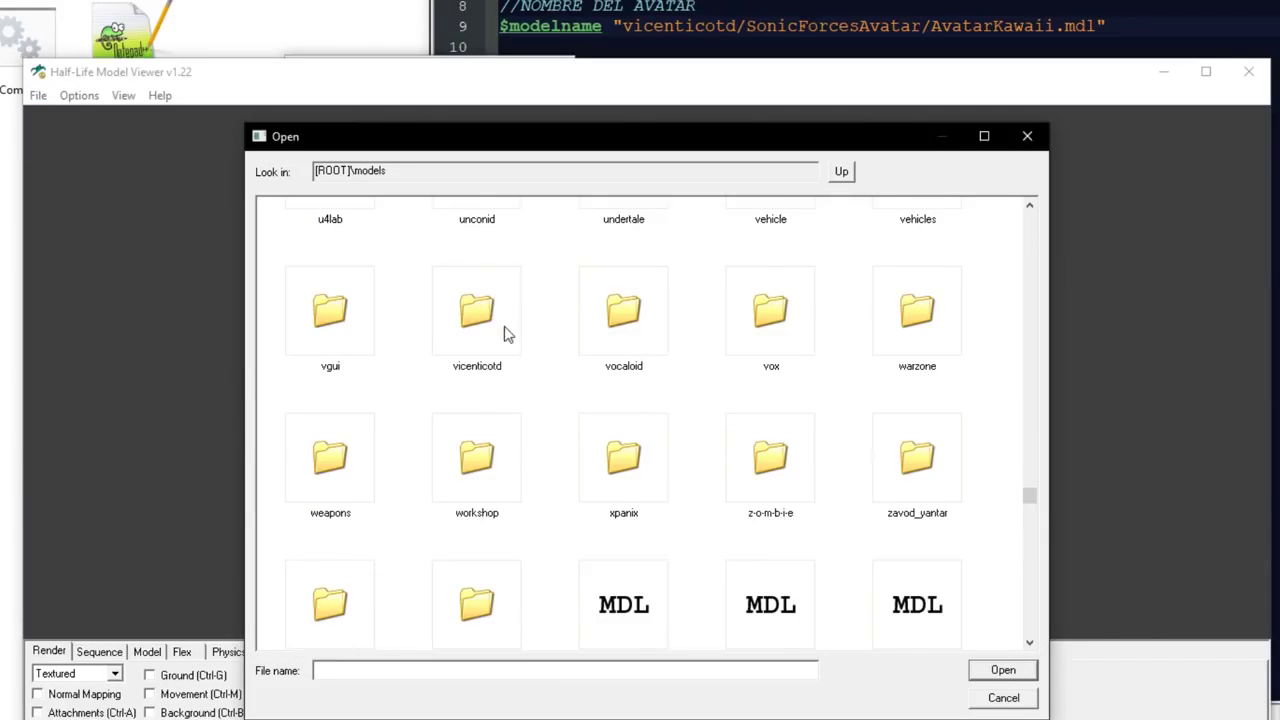
{"action": "double_click", "coordinate": [462, 310]}
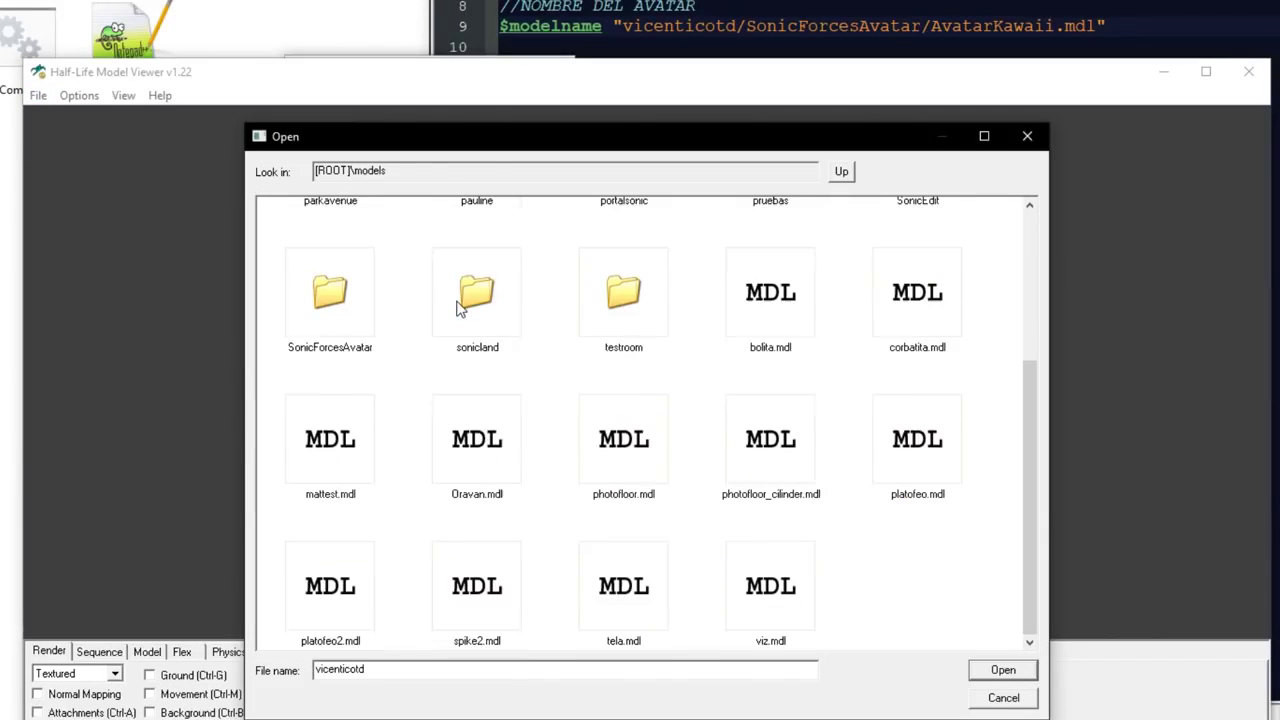
{"action": "double_click", "coordinate": [333, 303]}
{"action": "scroll", "coordinate": [686, 374], "scroll_direction": "down", "scroll_amount": 10}
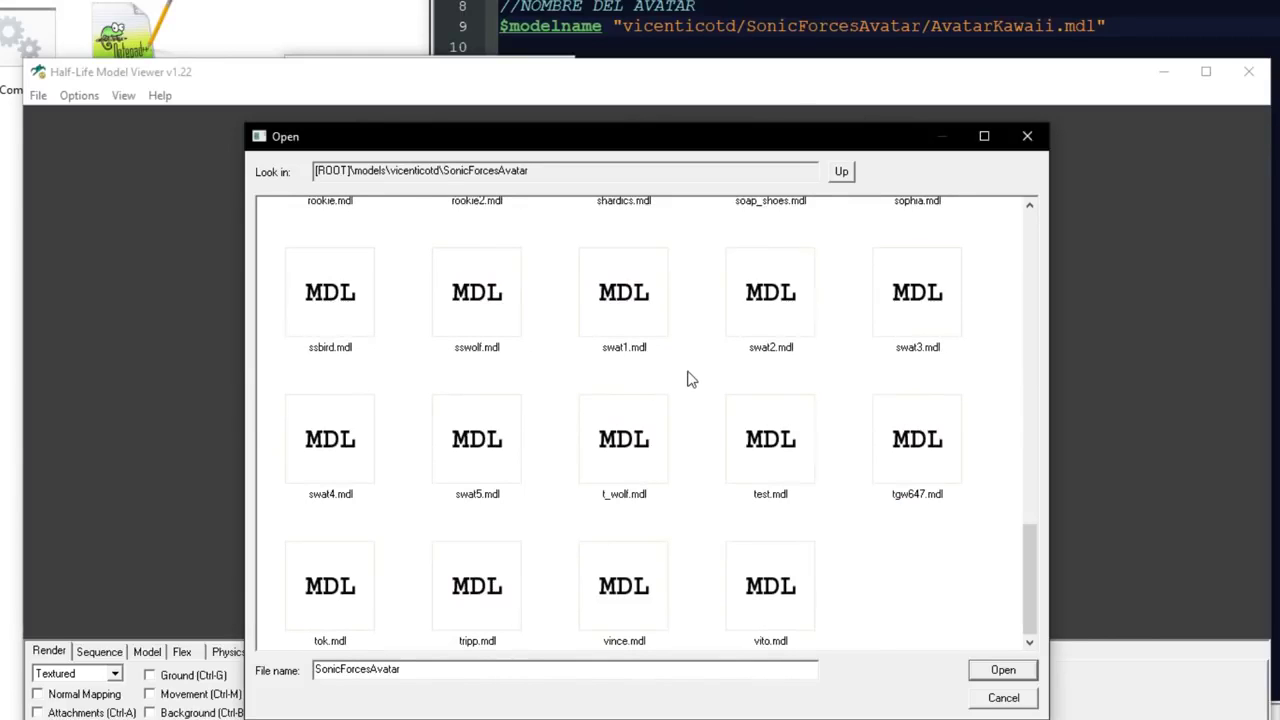
{"action": "left_click_drag", "start_coordinate": [1026, 559], "coordinate": [966, 216]}
{"action": "left_click", "coordinate": [742, 418]}
{"action": "left_click", "coordinate": [1002, 671]}
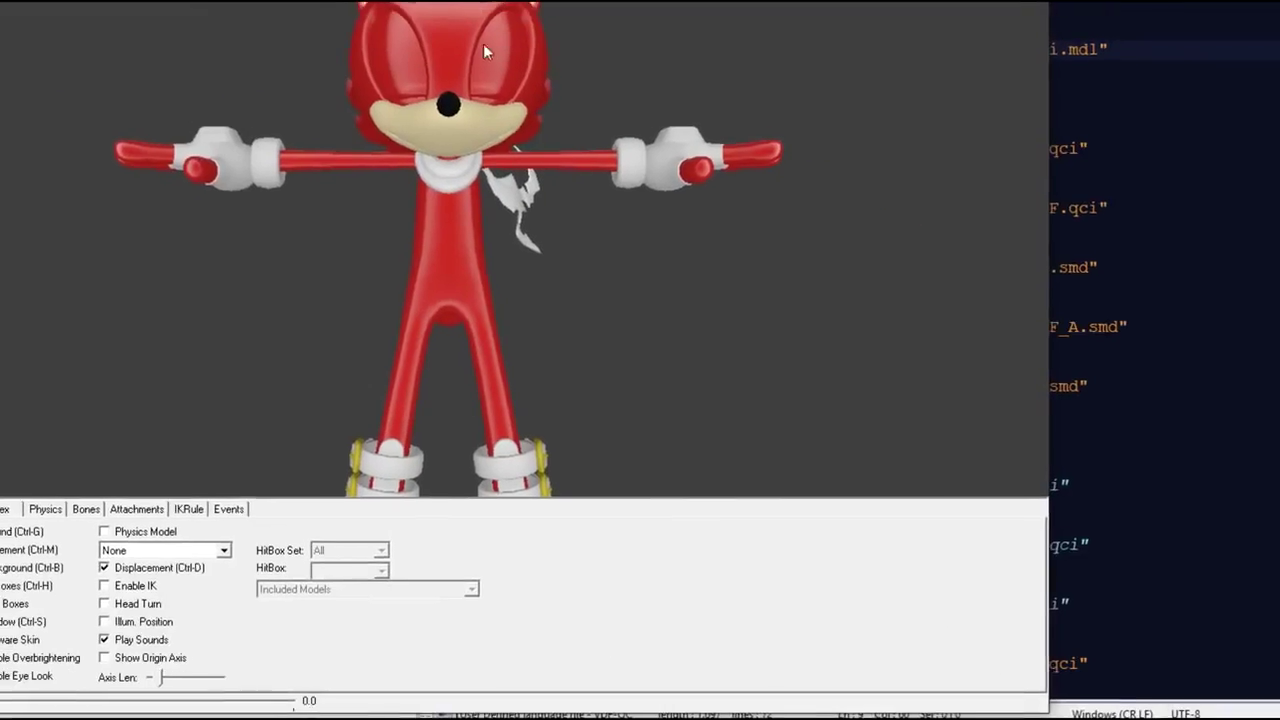
- Rotate the red avatar to a three-quarter view and enable Normal Mapping
{"action": "left_click_drag", "start_coordinate": [483, 43], "coordinate": [463, 134]}
{"action": "mouse_move", "coordinate": [645, 271]}
{"action": "left_mouse_down"}
{"action": "mouse_move", "coordinate": [646, 296]}
{"action": "mouse_move", "coordinate": [630, 260]}
{"action": "mouse_move", "coordinate": [642, 252]}
{"action": "left_mouse_up"}
{"action": "left_click", "coordinate": [240, 580]}
{"action": "scroll", "coordinate": [634, 248], "scroll_direction": "up", "scroll_amount": 2}
{"action": "scroll", "coordinate": [642, 252], "scroll_direction": "down", "scroll_amount": 1}
- Minimize the Model Viewer and close the SDK Launcher
{"action": "left_click_drag", "start_coordinate": [903, 146], "coordinate": [809, 100]}
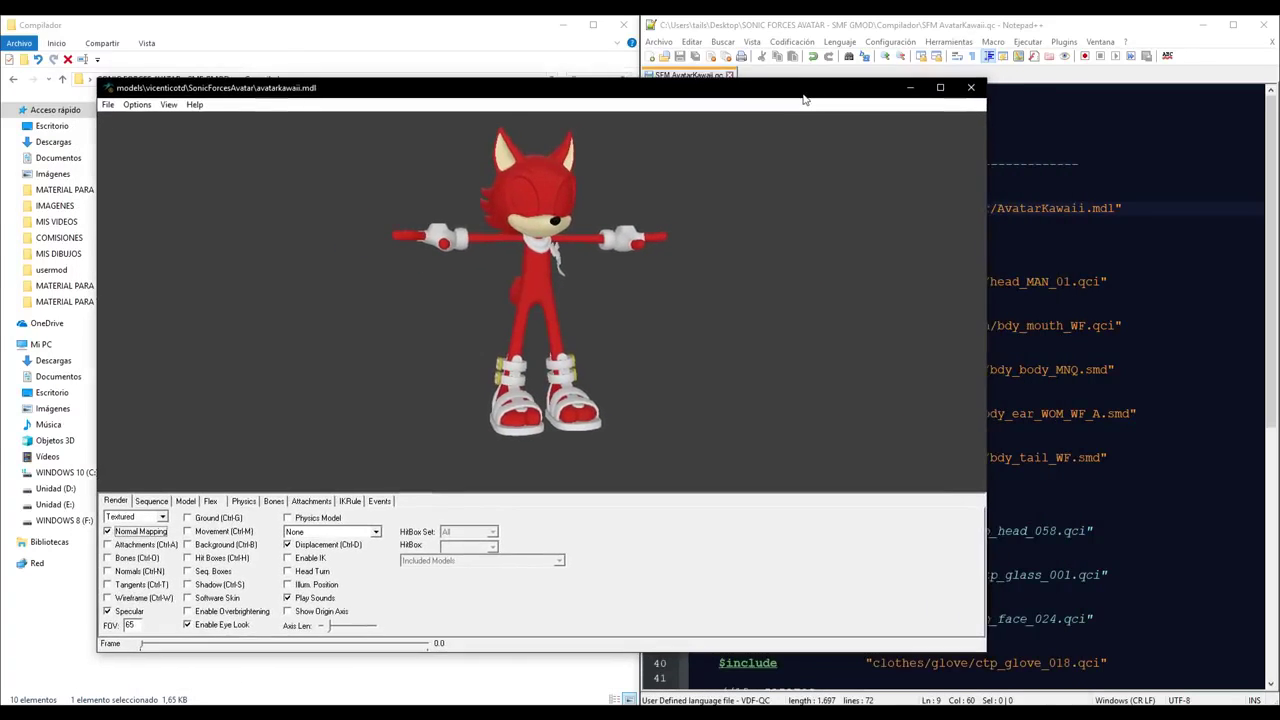
{"action": "left_click", "coordinate": [910, 92]}
{"action": "left_click_drag", "start_coordinate": [662, 251], "coordinate": [632, 235]}
{"action": "left_click", "coordinate": [707, 223]}
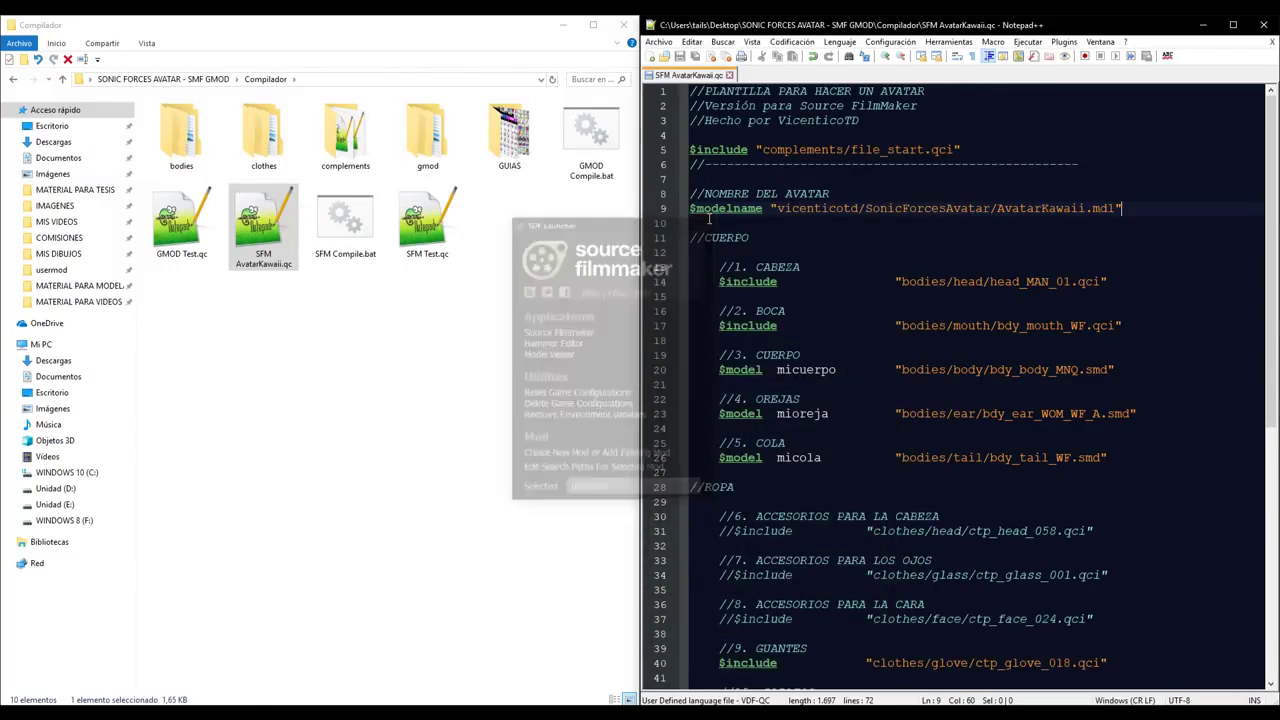
- Select the head-shape guide 1. CABEZA.png in the GUIAS folder
{"action": "left_click", "coordinate": [703, 715]}
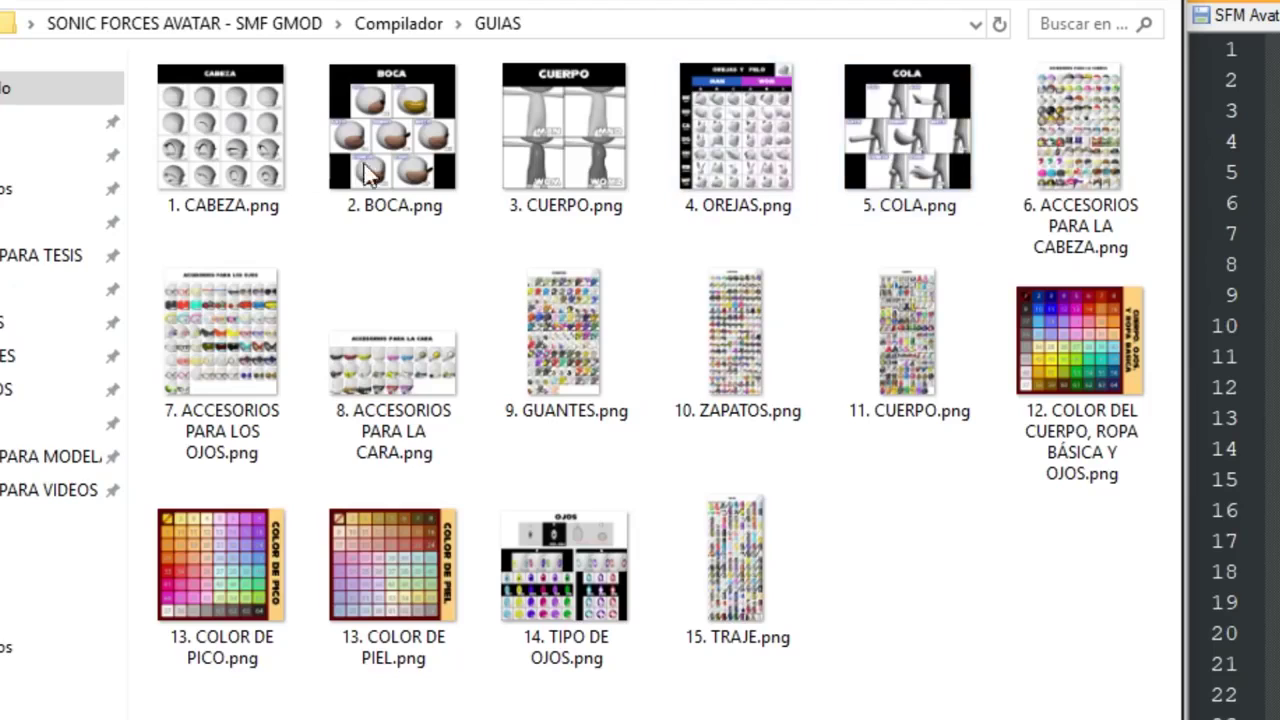
{"action": "left_click", "coordinate": [218, 145]}
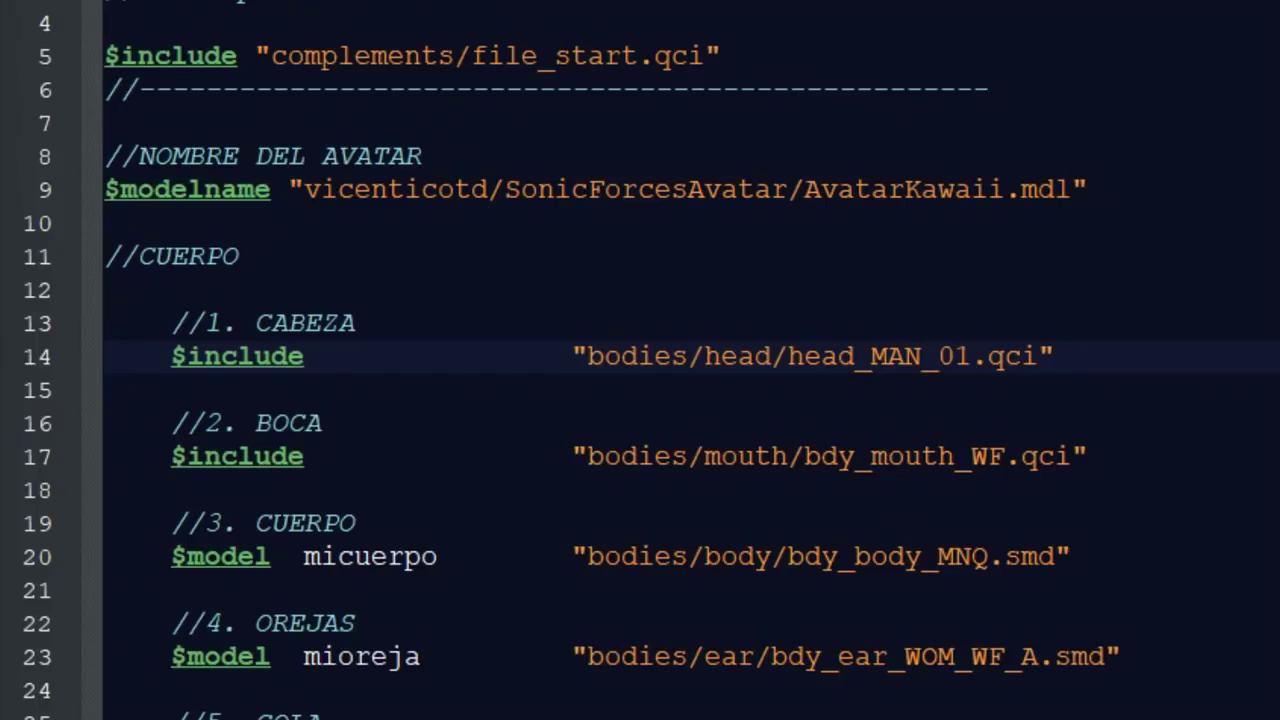
- Change the line 14 head include to head_MAN_04 and recompile SFM AvatarKawaii.qc
{"action": "left_click_drag", "start_coordinate": [870, 356], "coordinate": [957, 356]}
{"action": "left_click", "coordinate": [960, 358]}
{"action": "key", "text": "BackSpace"}
{"action": "type", "text": "4"}
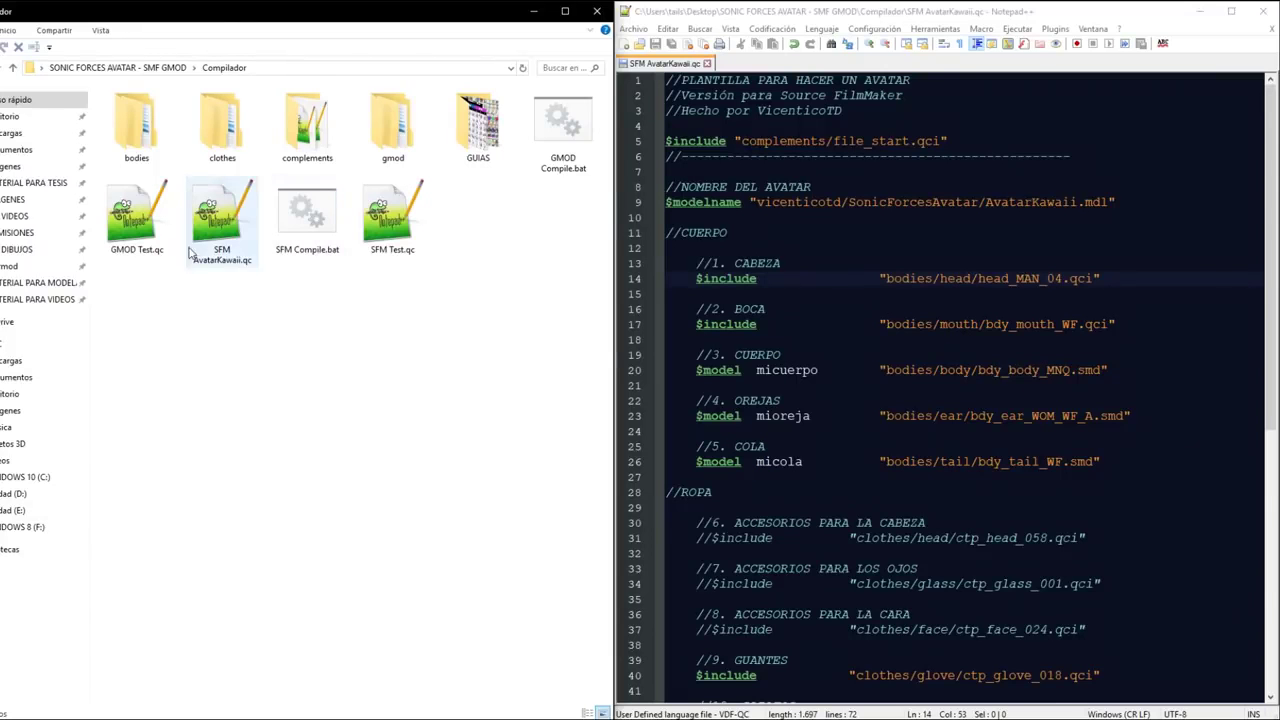
{"action": "left_click_drag", "start_coordinate": [220, 222], "coordinate": [307, 218]}
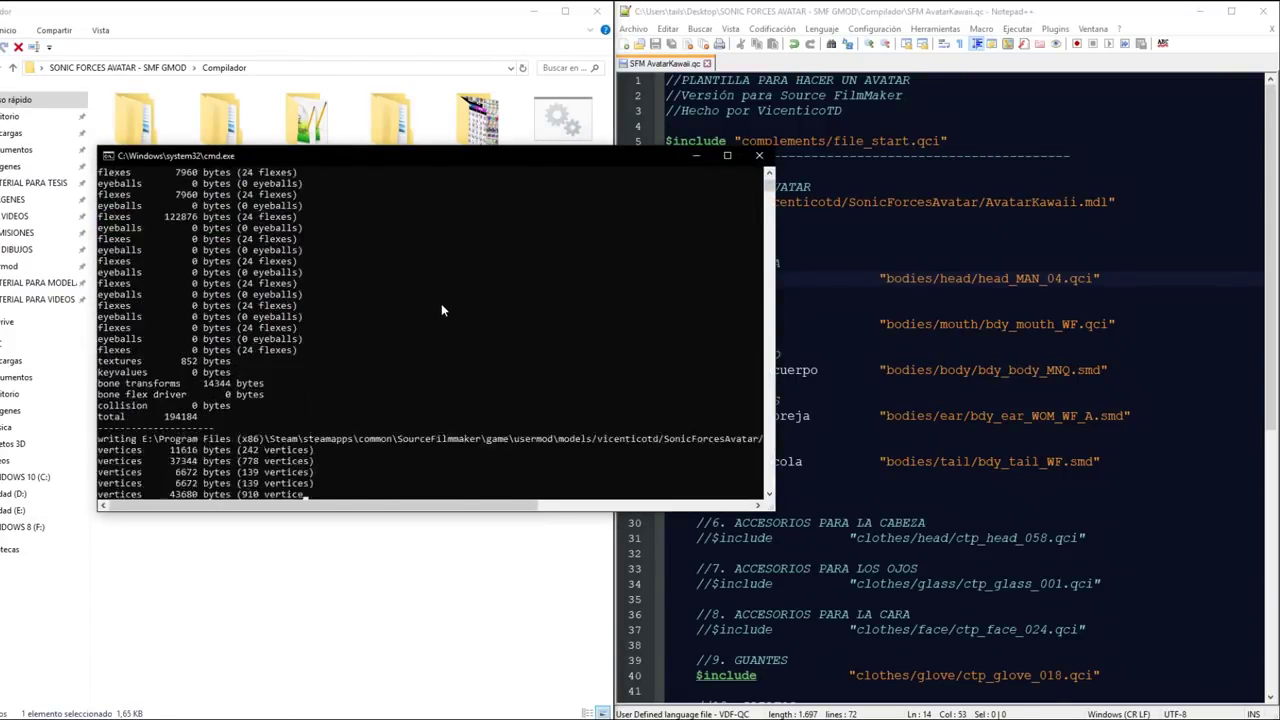
{"action": "key", "text": "Return"}
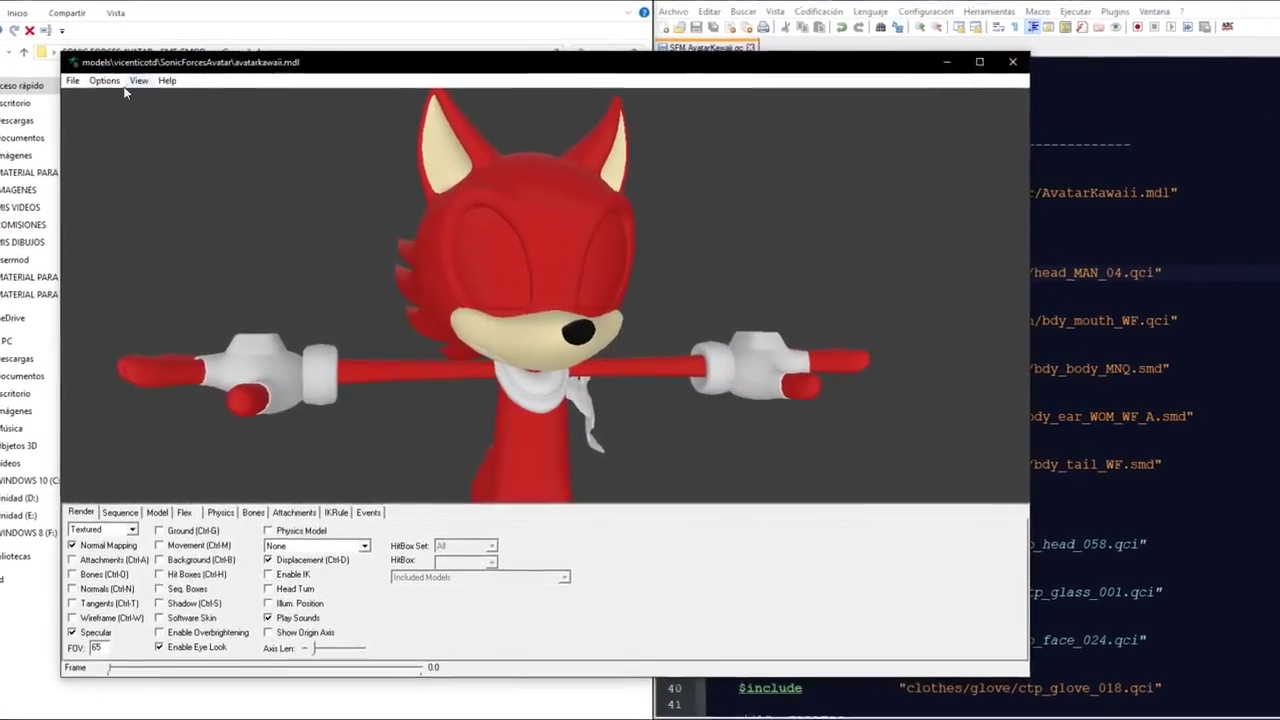
- Rotate the MAN_04-headed avatar and drag the REyelidOpen flex slider to open its right eye
{"action": "left_click", "coordinate": [72, 80]}
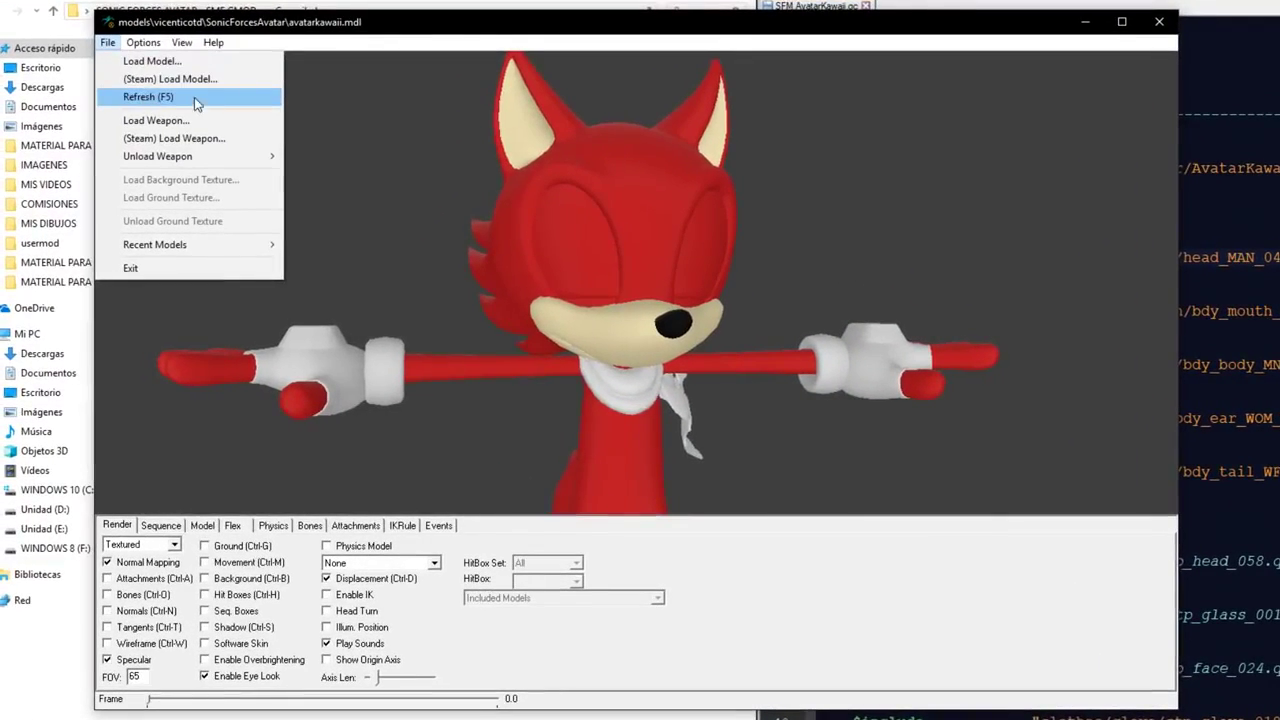
{"action": "left_click", "coordinate": [315, 36]}
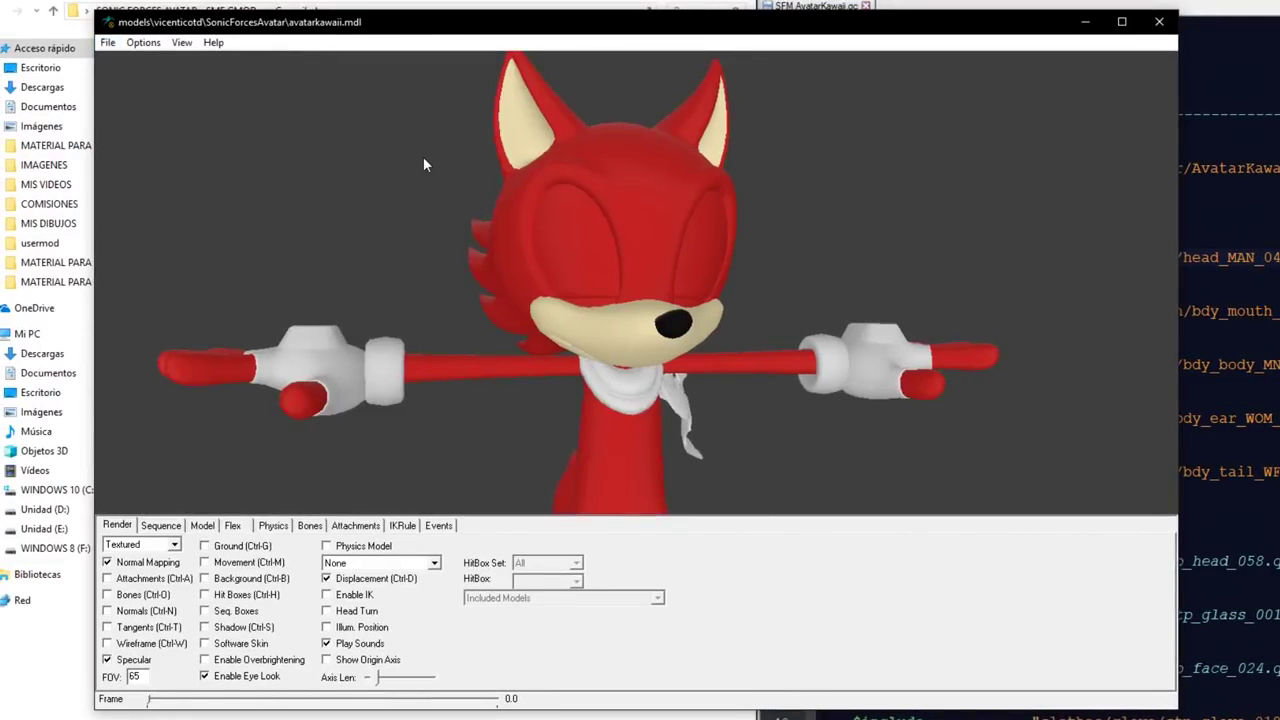
{"action": "left_click_drag", "start_coordinate": [423, 165], "coordinate": [585, 215]}
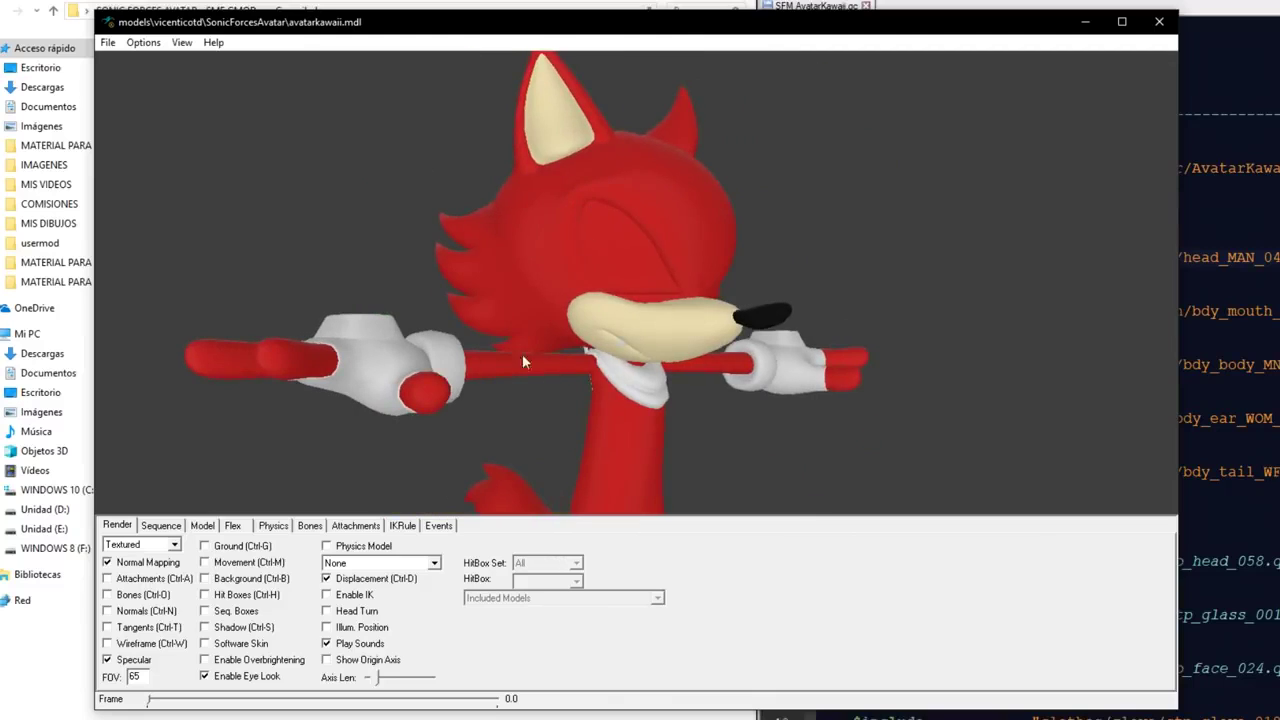
{"action": "left_click", "coordinate": [232, 525]}
{"action": "left_click_drag", "start_coordinate": [658, 660], "coordinate": [805, 665]}
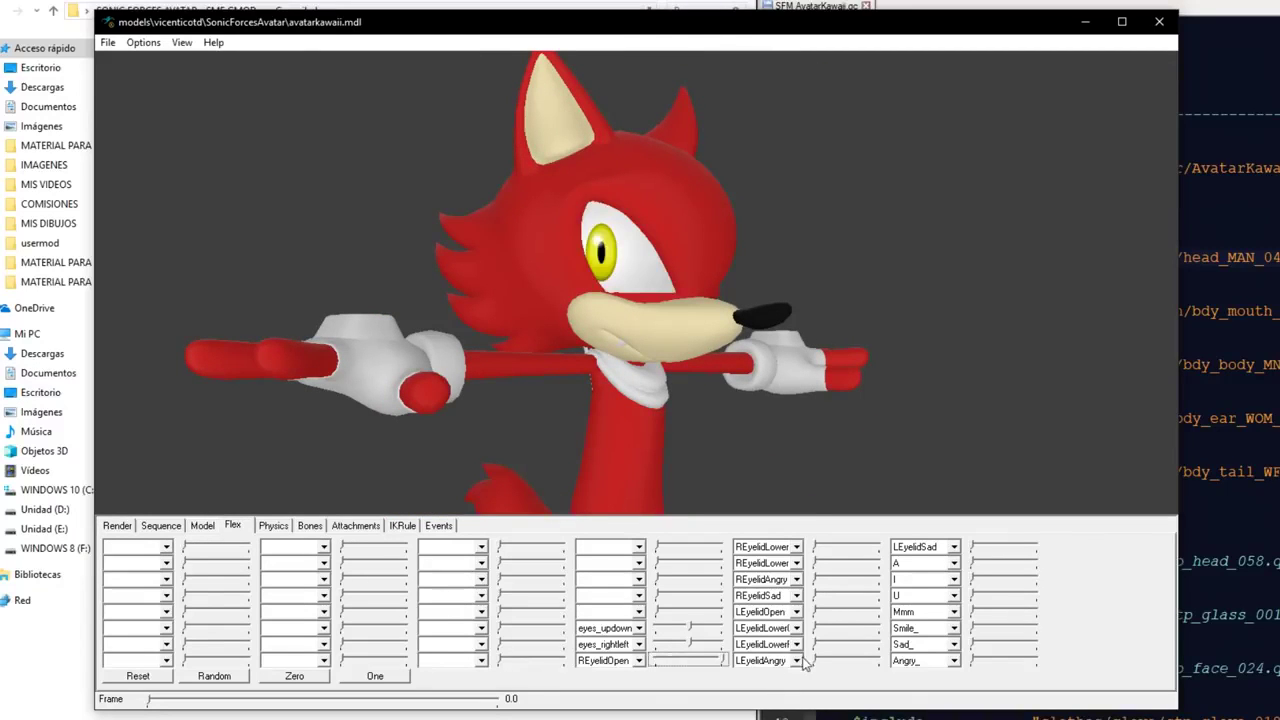
{"action": "left_click_drag", "start_coordinate": [823, 437], "coordinate": [580, 362]}
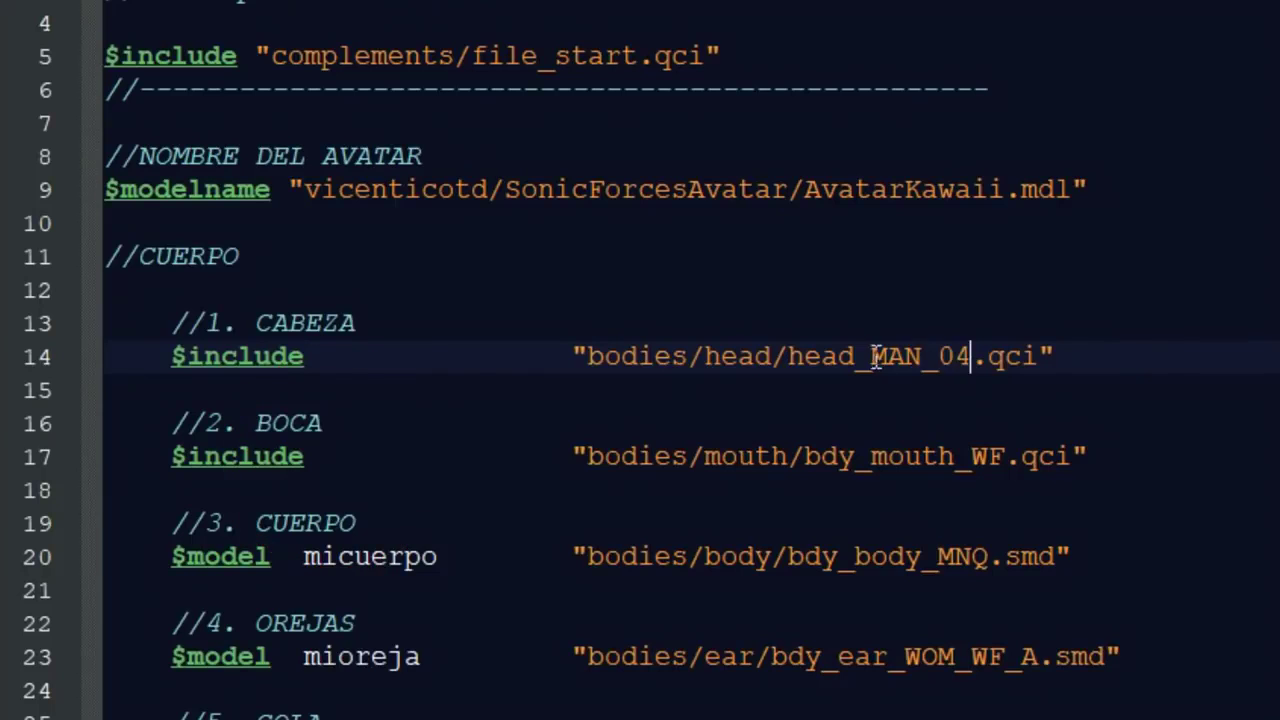
- Replace MAN_04 with WOM_01 on line 14 and recompile the .qc for SFM
{"action": "left_click_drag", "start_coordinate": [871, 357], "coordinate": [963, 357]}
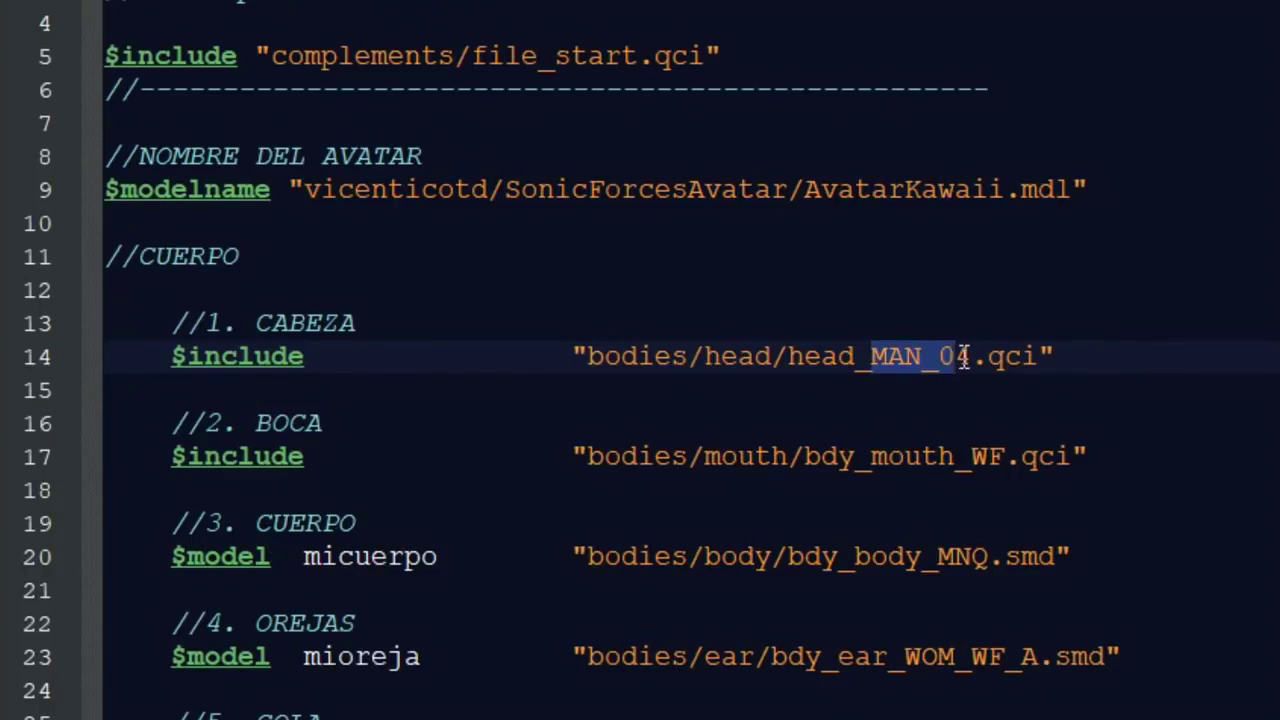
{"action": "type", "text": "WOM_01"}
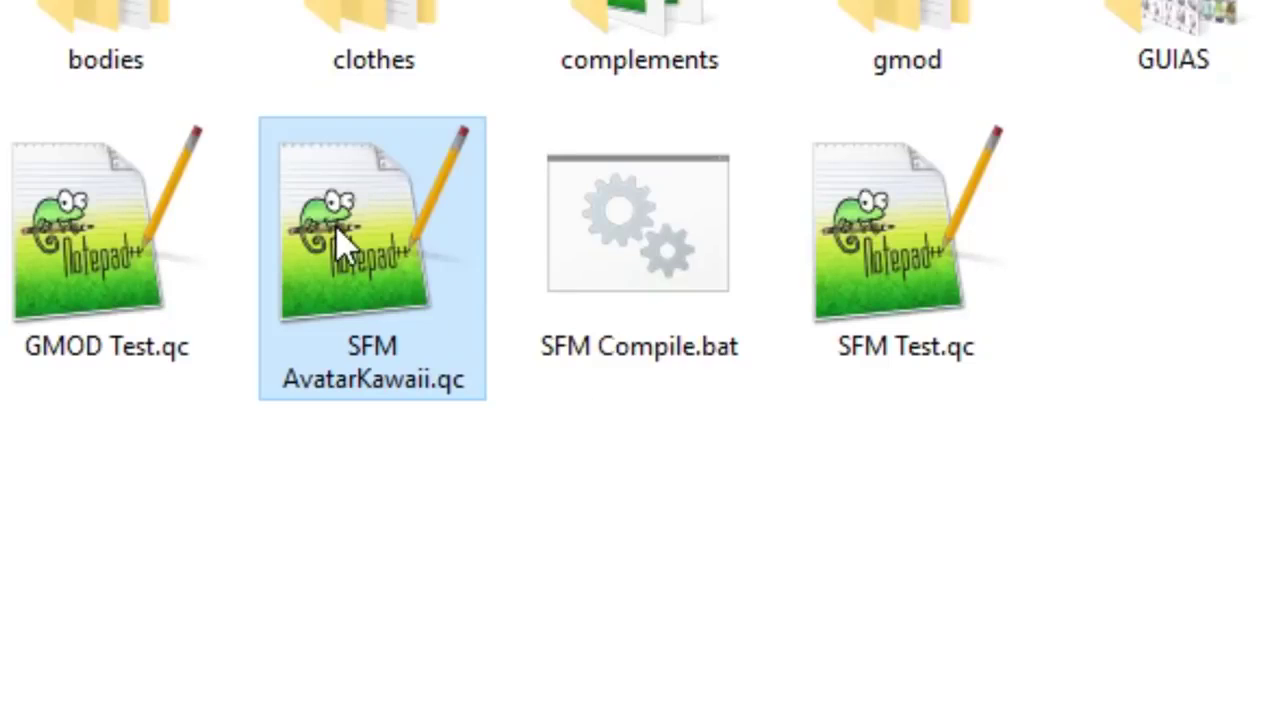
{"action": "left_click_drag", "start_coordinate": [335, 225], "coordinate": [618, 229]}
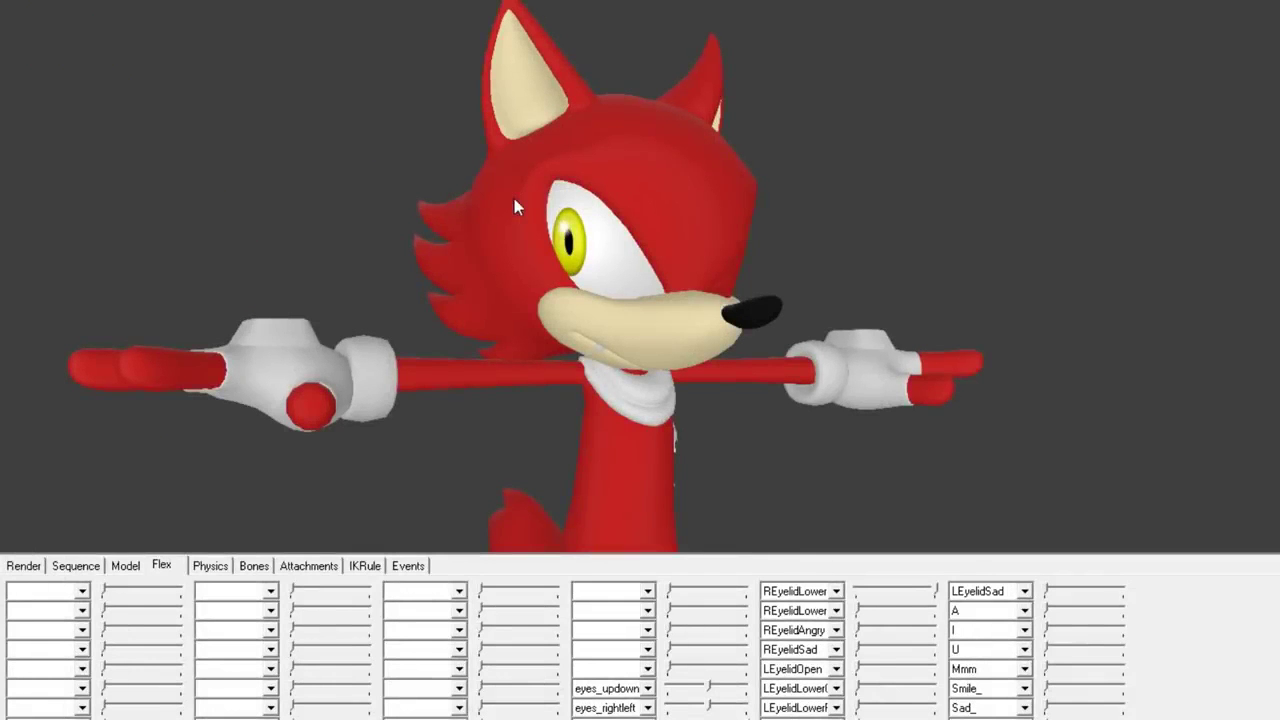
- Open both of the avatar's eyes with the eyelid flex sliders and rotate to view the eyelashes
{"action": "left_click_drag", "start_coordinate": [590, 245], "coordinate": [675, 250]}
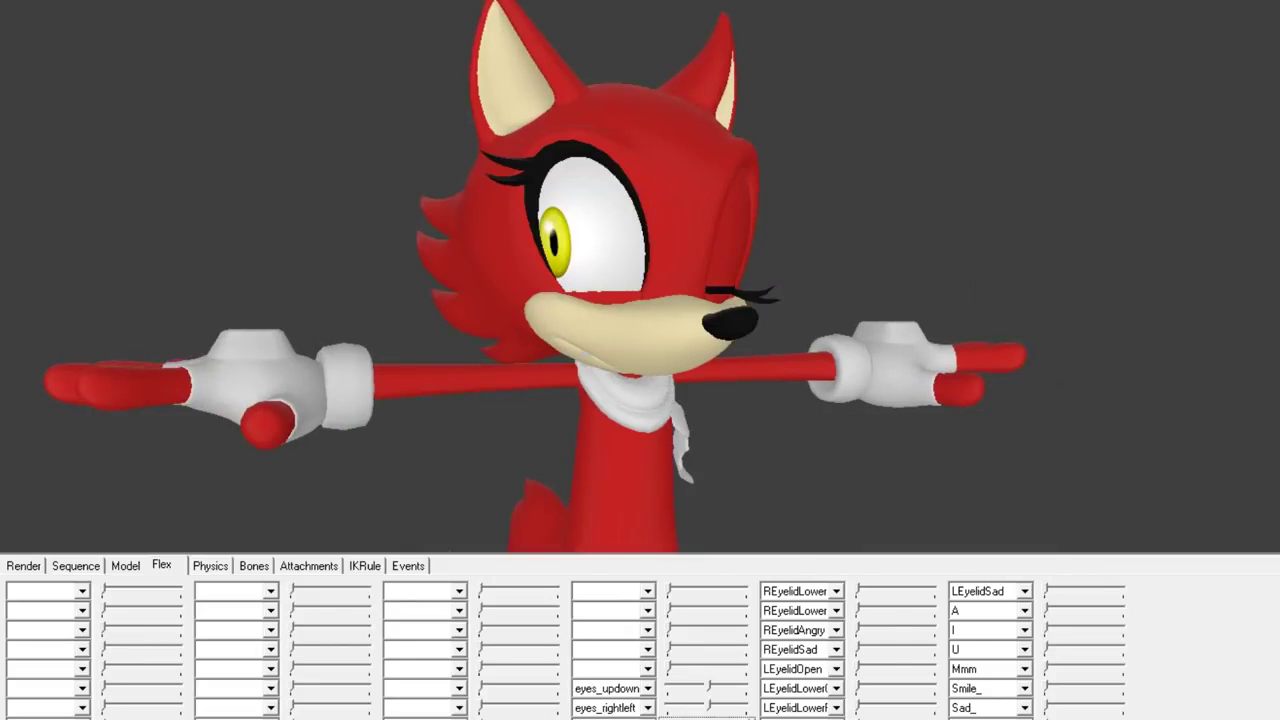
{"action": "left_click_drag", "start_coordinate": [862, 592], "coordinate": [945, 592]}
{"action": "left_click_drag", "start_coordinate": [703, 296], "coordinate": [695, 297]}
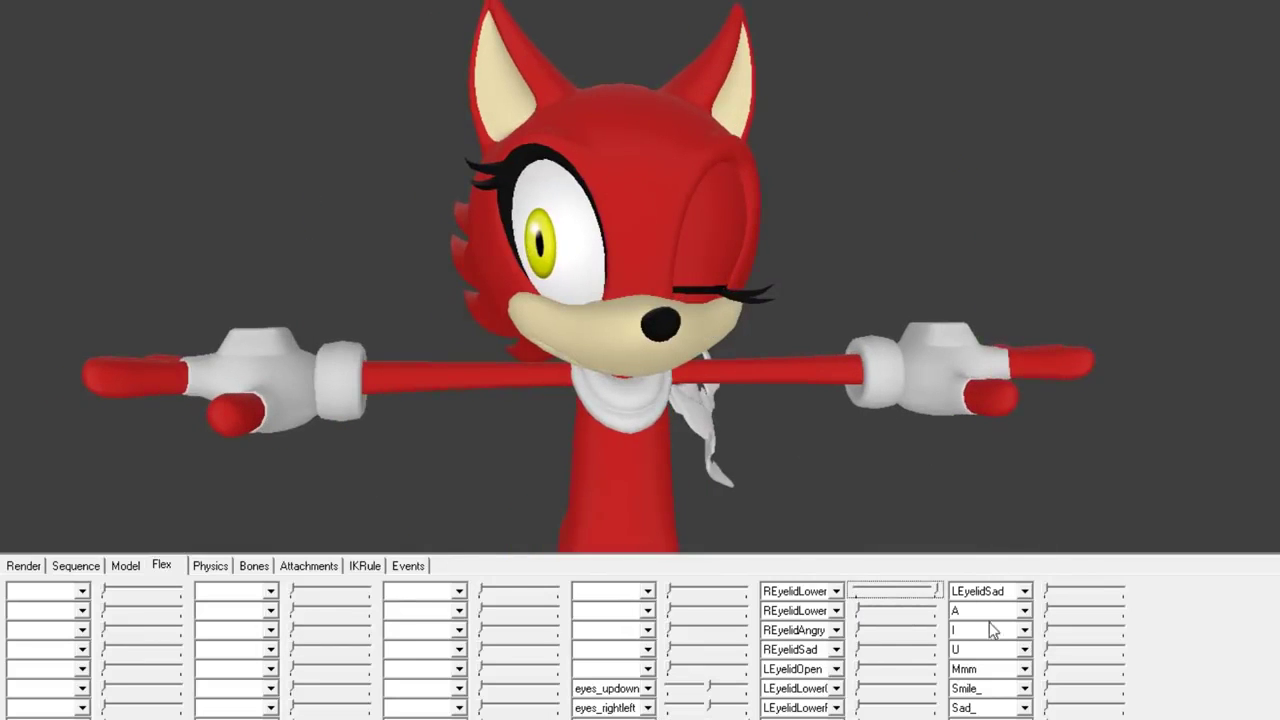
{"action": "left_click", "coordinate": [860, 670]}
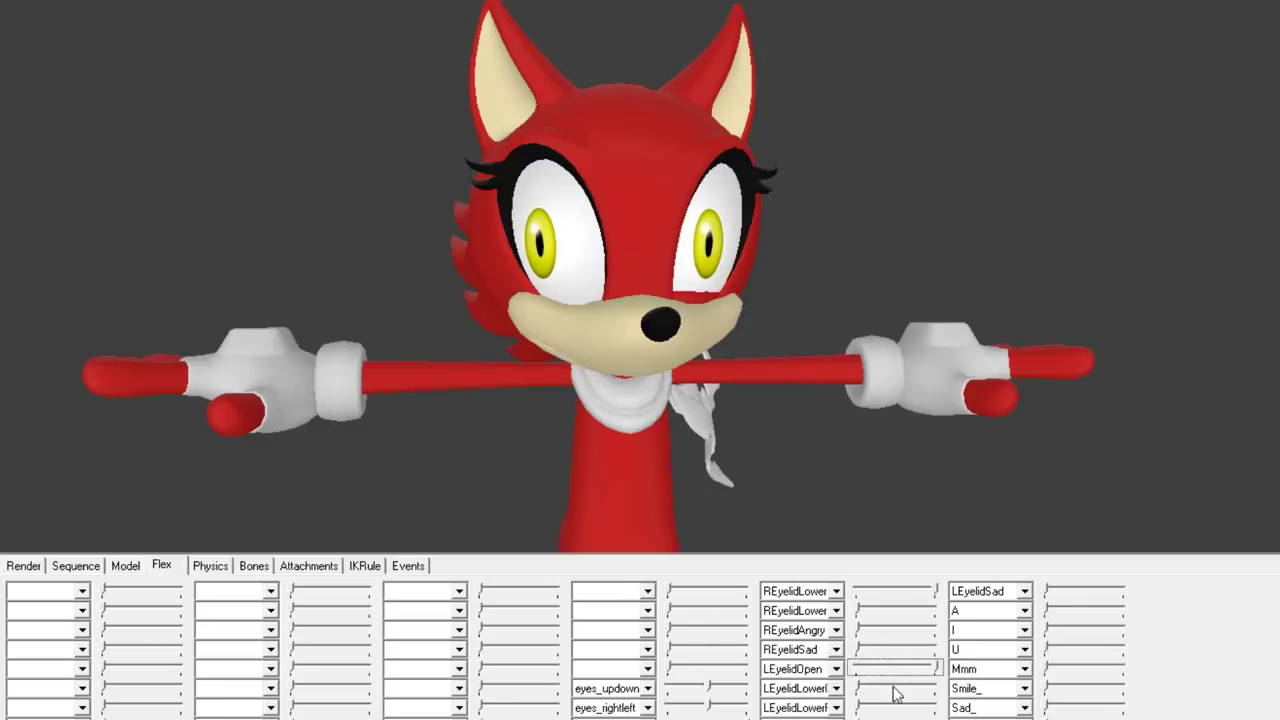
{"action": "left_click_drag", "start_coordinate": [858, 689], "coordinate": [940, 689]}
{"action": "mouse_move", "coordinate": [560, 290]}
{"action": "left_mouse_down"}
{"action": "mouse_move", "coordinate": [588, 285]}
{"action": "mouse_move", "coordinate": [530, 284]}
{"action": "mouse_move", "coordinate": [651, 280]}
{"action": "mouse_move", "coordinate": [574, 277]}
{"action": "left_mouse_up"}
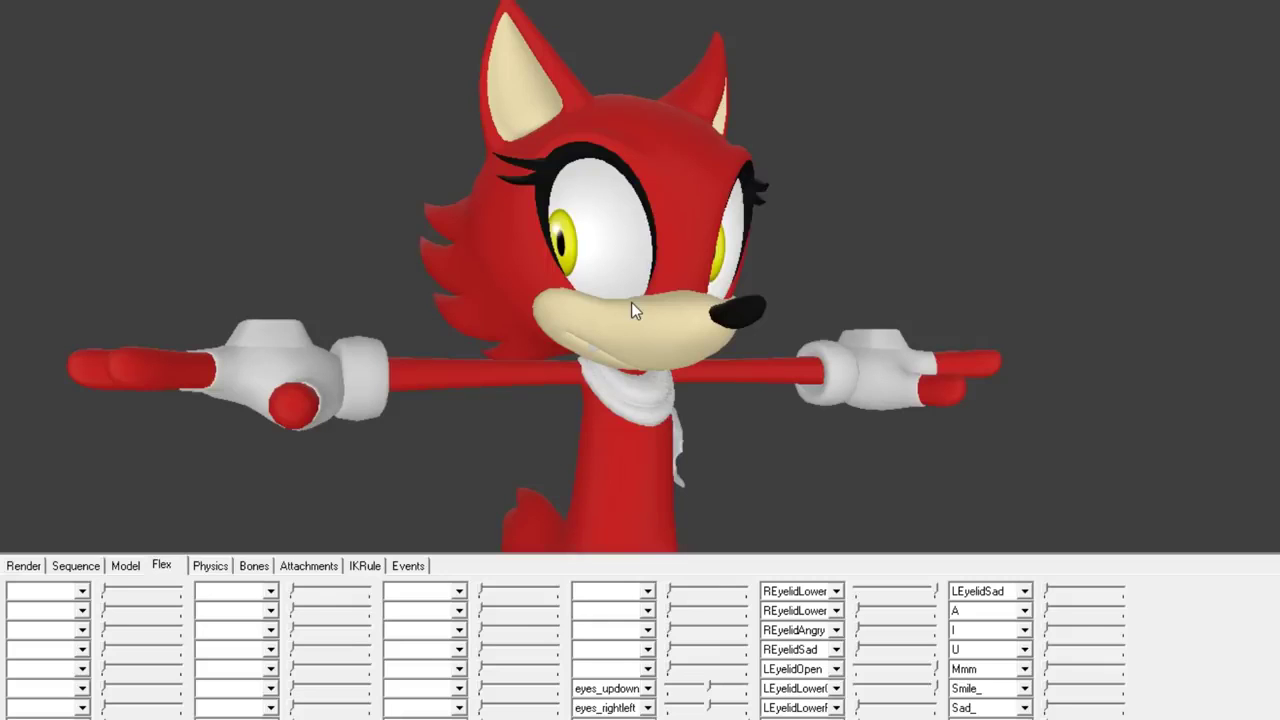
{"action": "left_click_drag", "start_coordinate": [734, 257], "coordinate": [700, 255]}
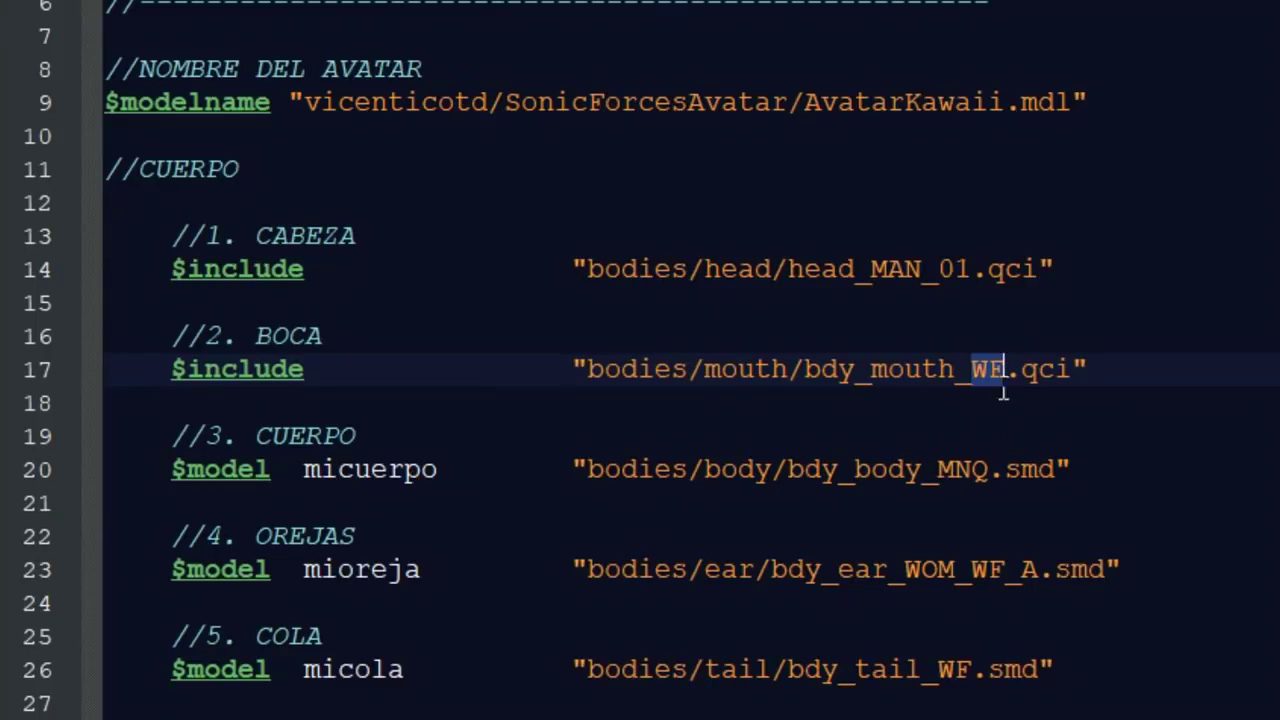
- Select WF in the bodies/mouth/bdy_mouth_WF.qci include on line 17
{"action": "left_click", "coordinate": [988, 369]}
{"action": "left_click_drag", "start_coordinate": [966, 369], "coordinate": [1002, 369]}
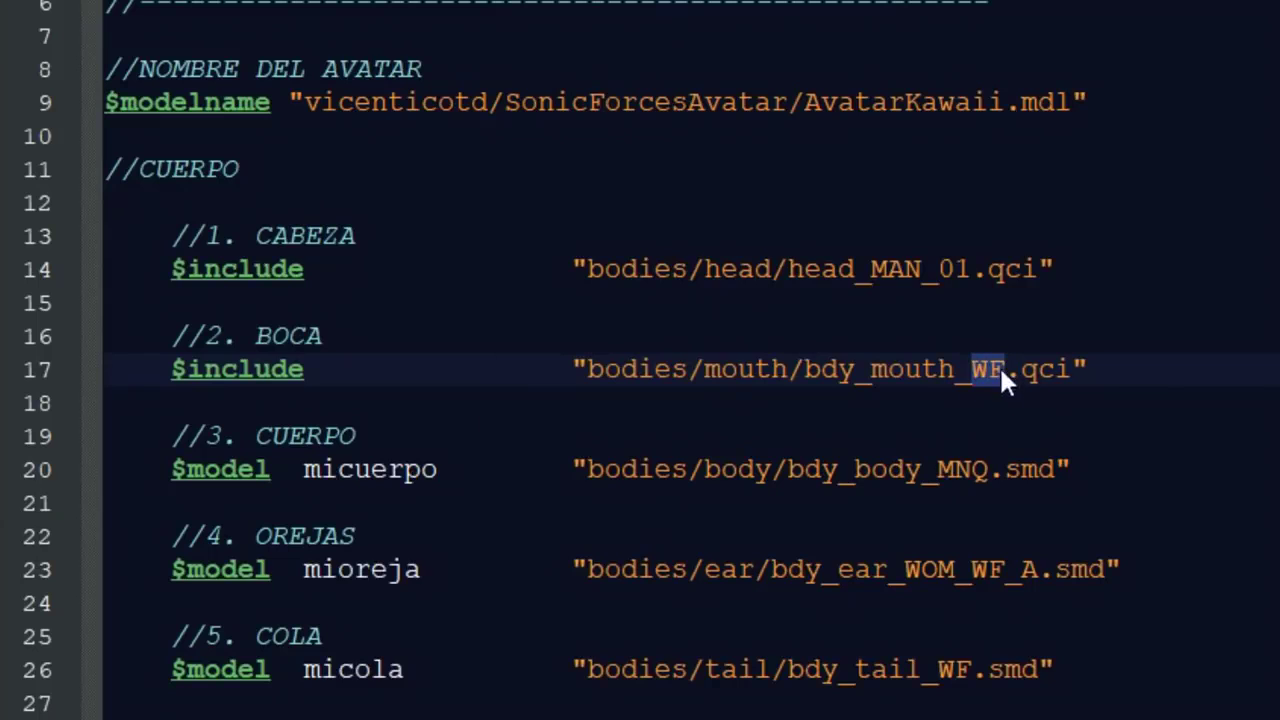